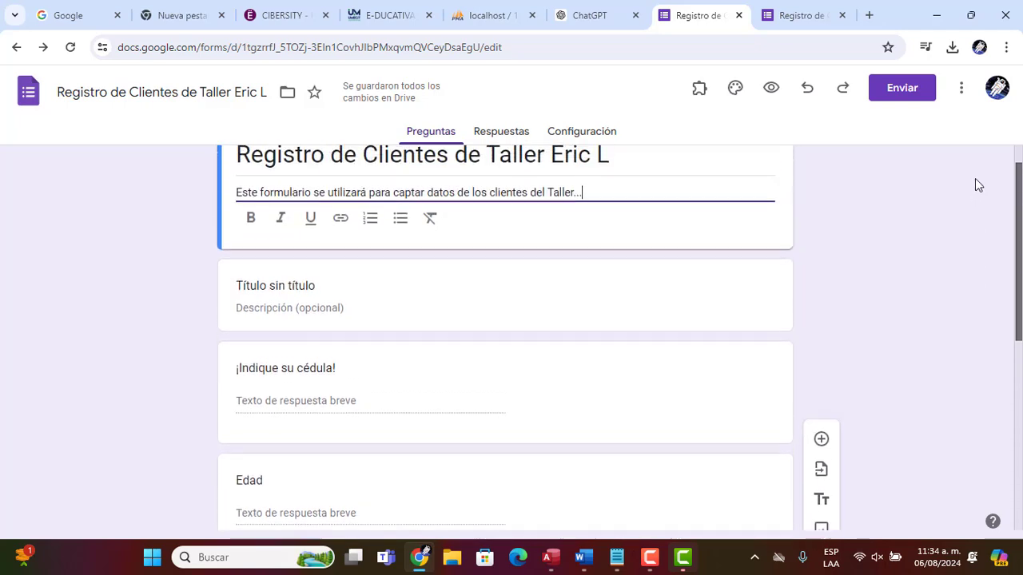
Open the form's send options to view its shareable link, then close the dialog
left_click(892, 93)
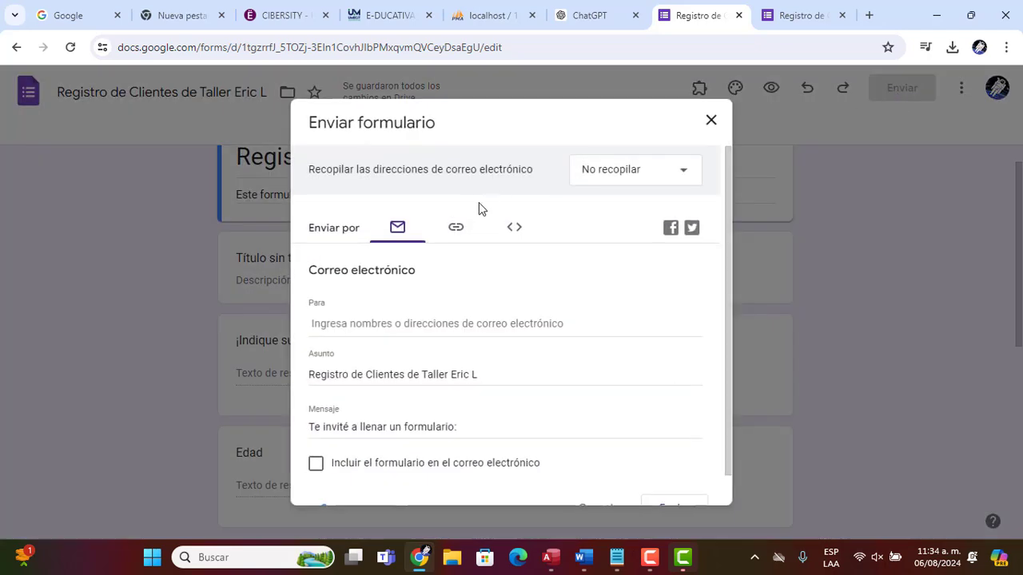
left_click(455, 231)
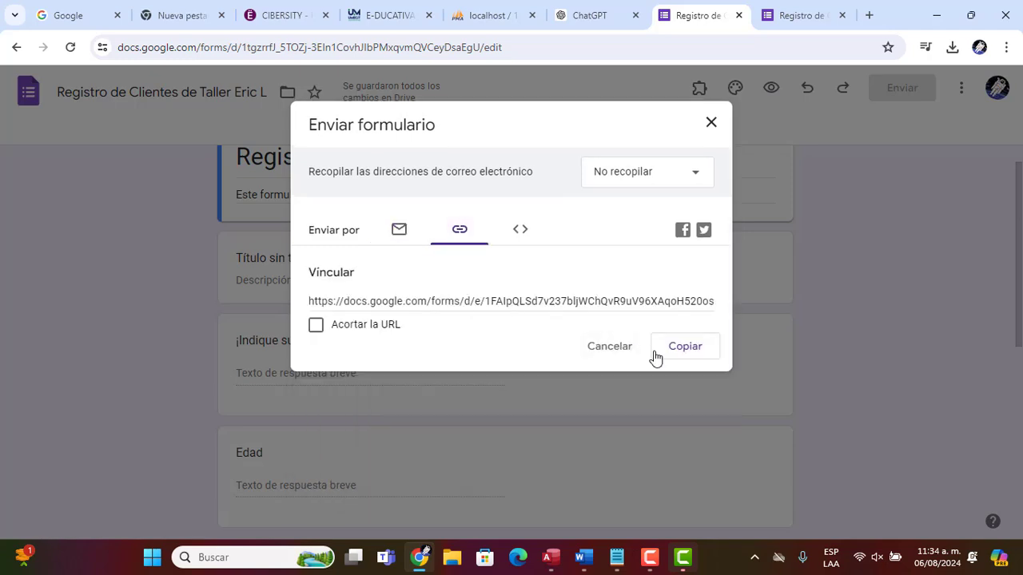
left_click(711, 123)
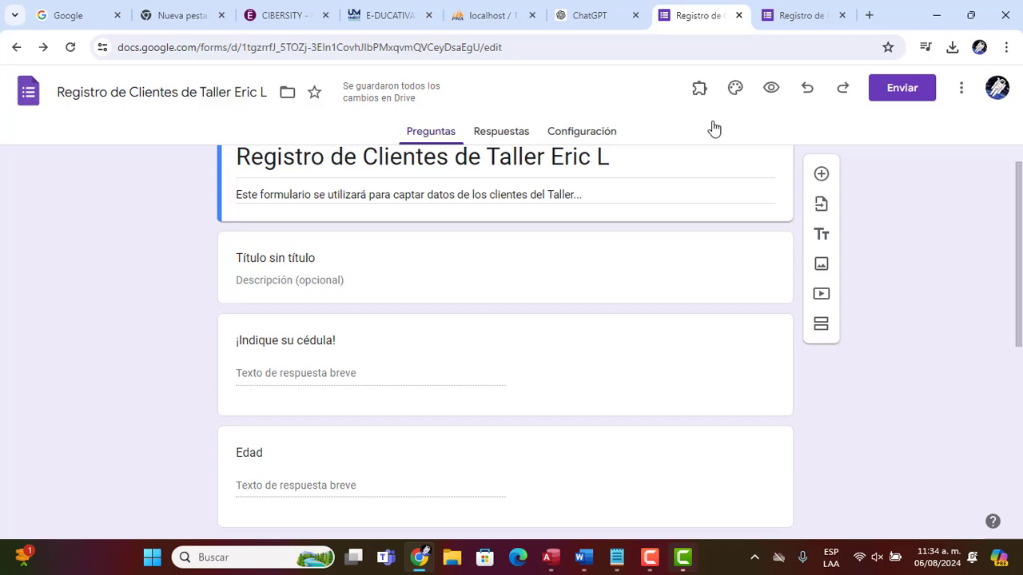
Open the form's responses and view the spreadsheet destination options without creating one
left_click(502, 131)
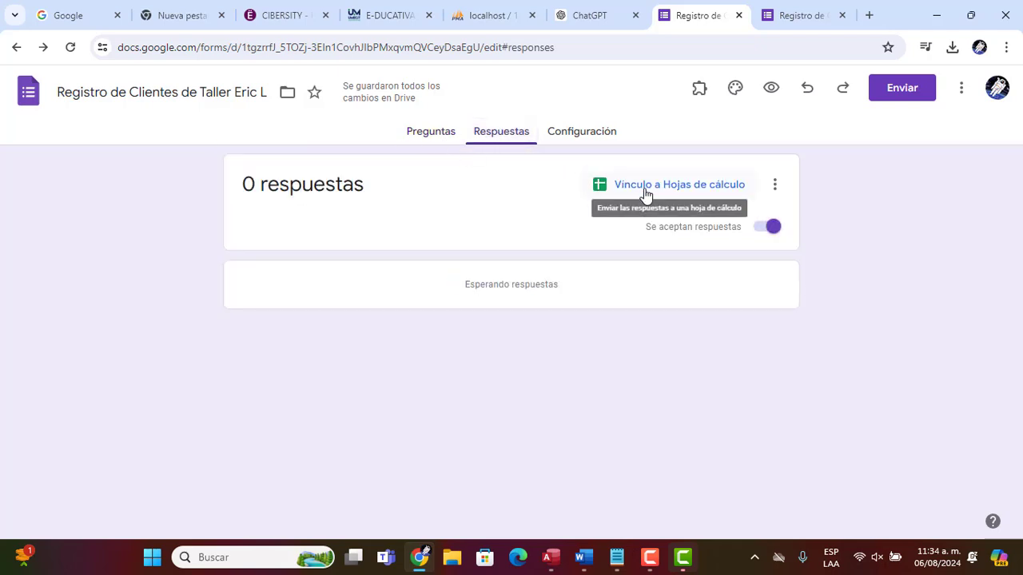
left_click(775, 187)
left_click(814, 200)
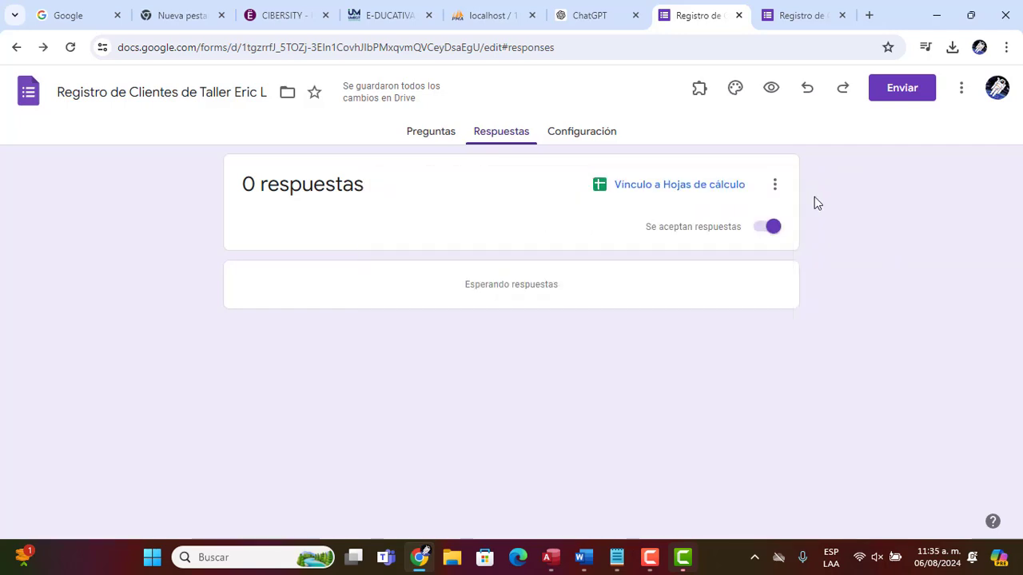
left_click(680, 190)
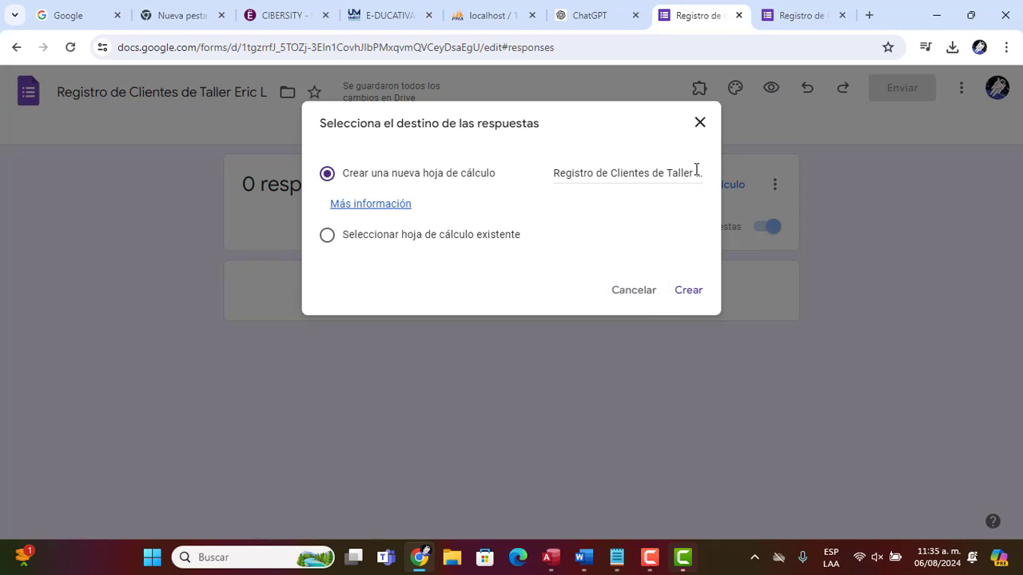
left_click(700, 124)
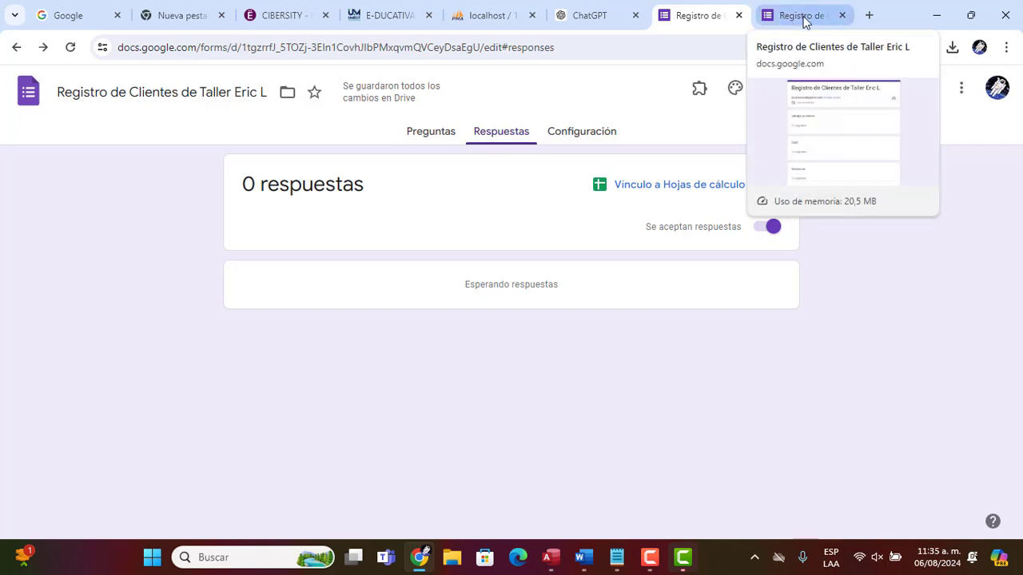
Open a new browser tab and launch the XAMPP Control Panel from the system search
left_click(867, 14)
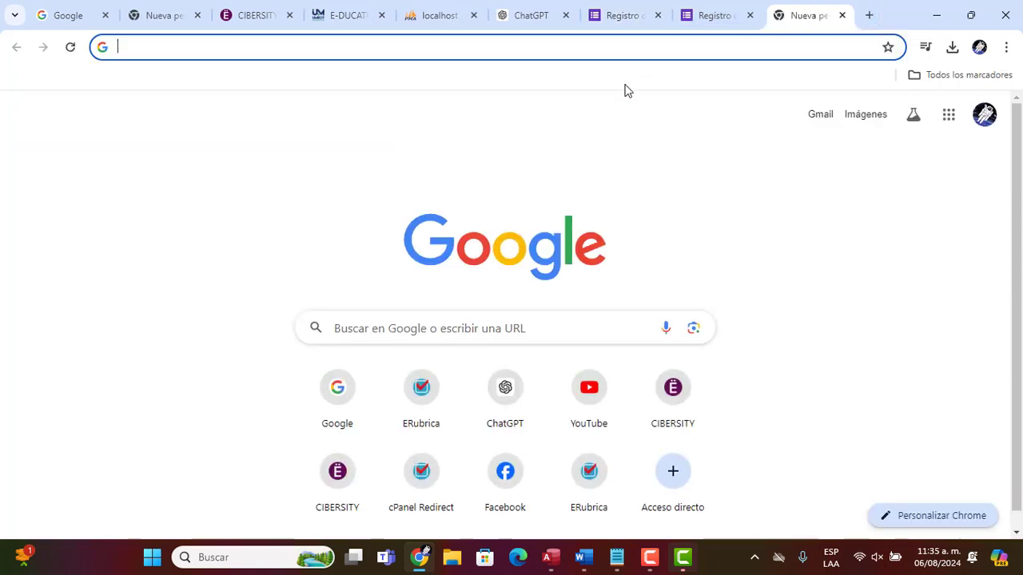
key("super")
type("xampp")
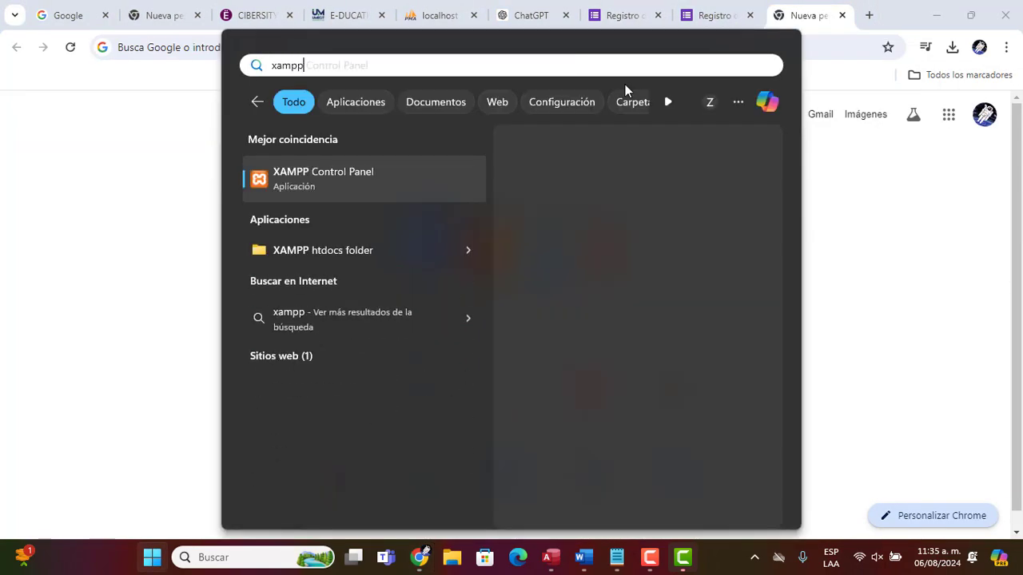
key("BackSpace")
key("BackSpace")
type("pp")
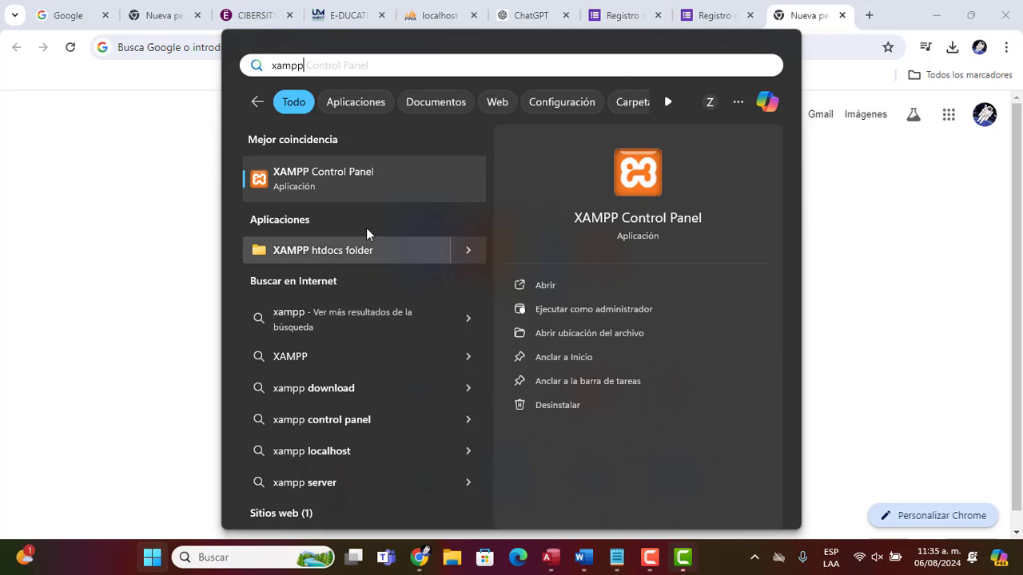
left_click(315, 179)
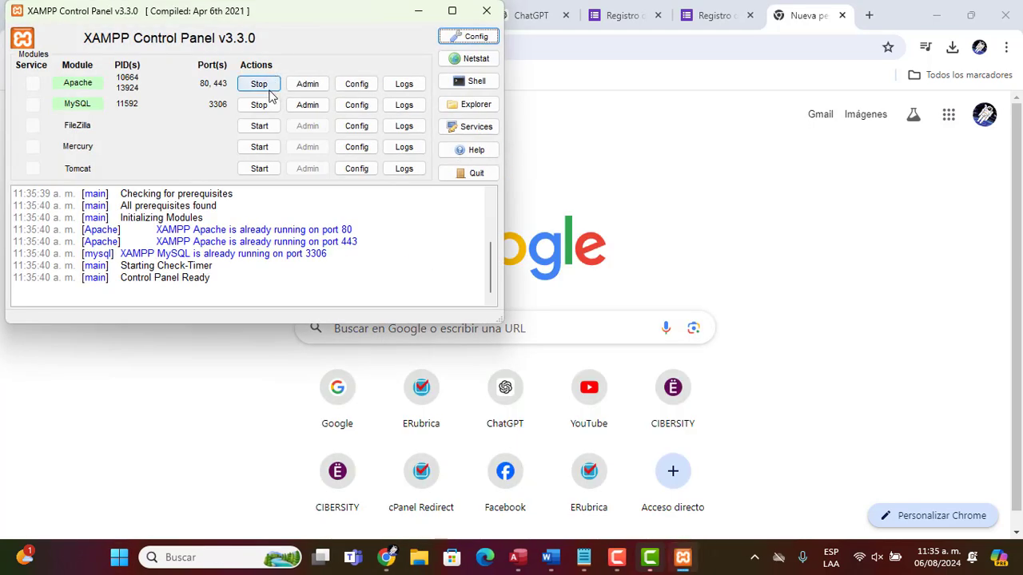
left_click(605, 162)
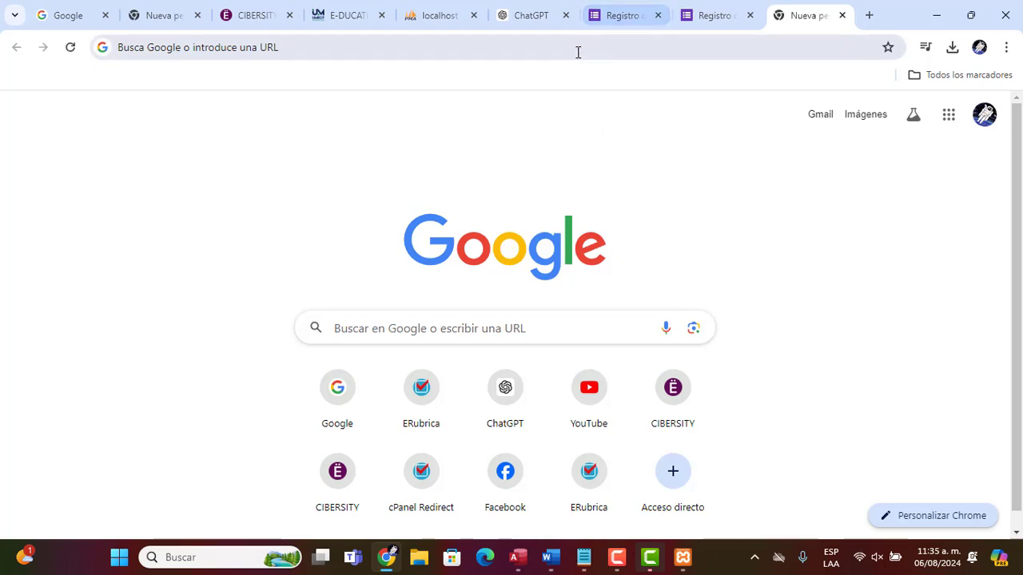
key("super")
type("access")
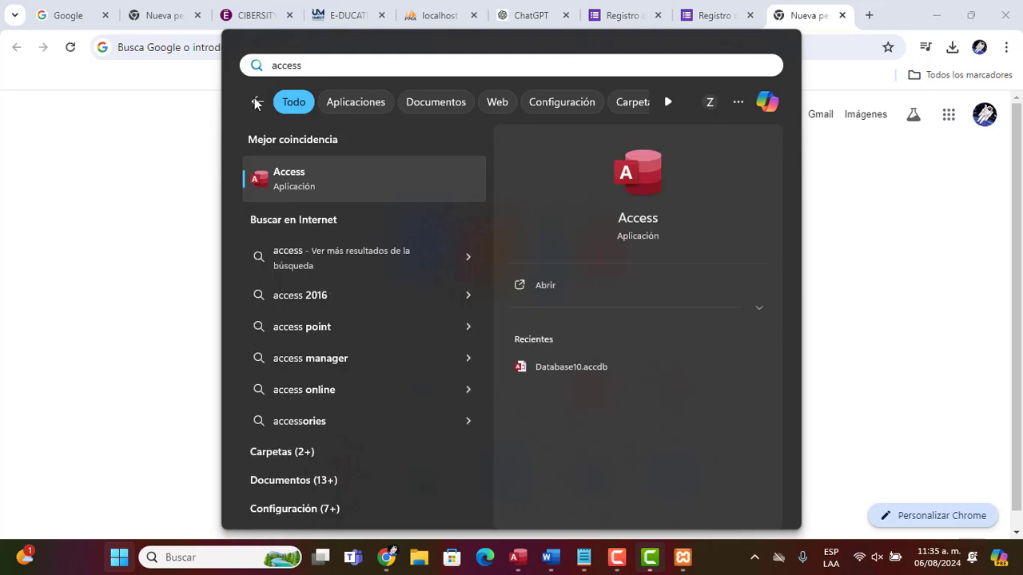
left_click(159, 158)
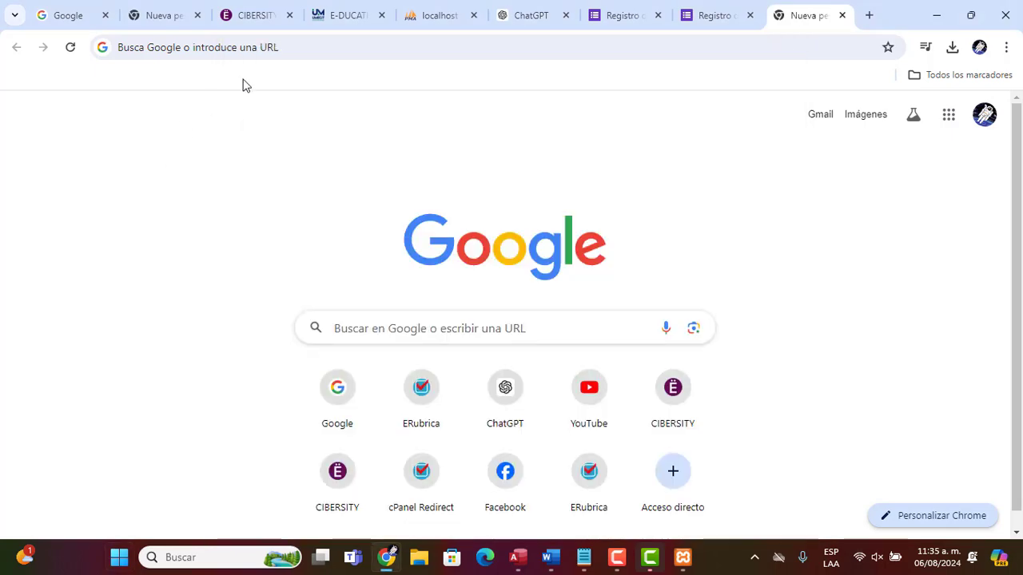
Open the localhost XAMPP dashboard in the new tab
left_click(442, 24)
left_click(823, 11)
left_click(636, 53)
type("loca")
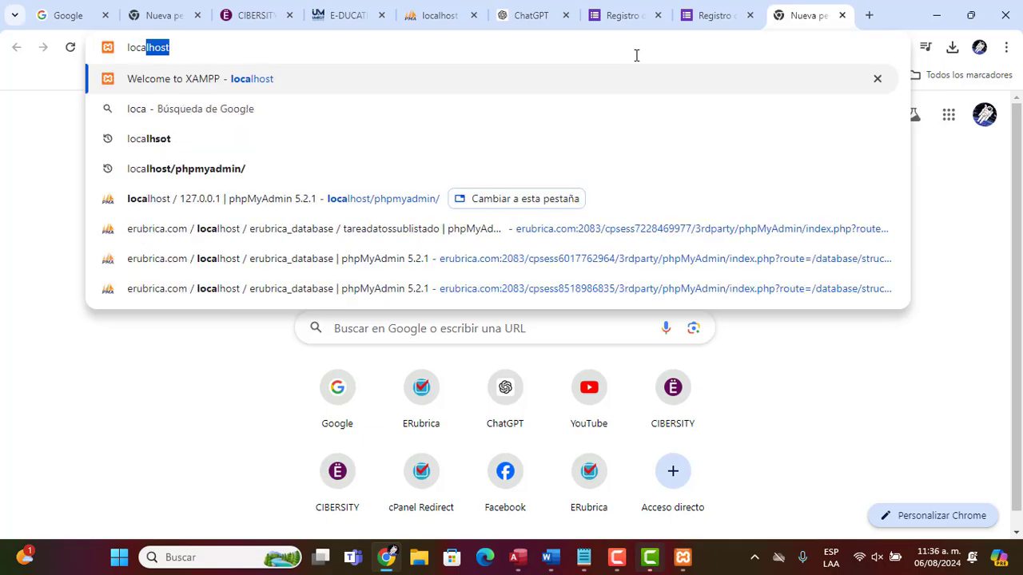
key("Return")
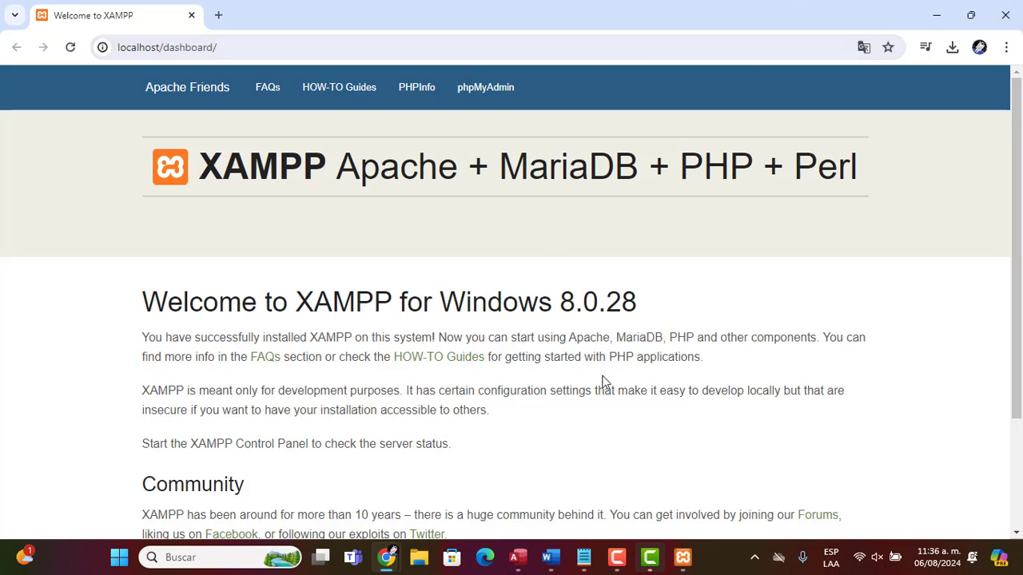
Reload localhost and open phpMyAdmin from the XAMPP dashboard
left_click(253, 46)
type("loca")
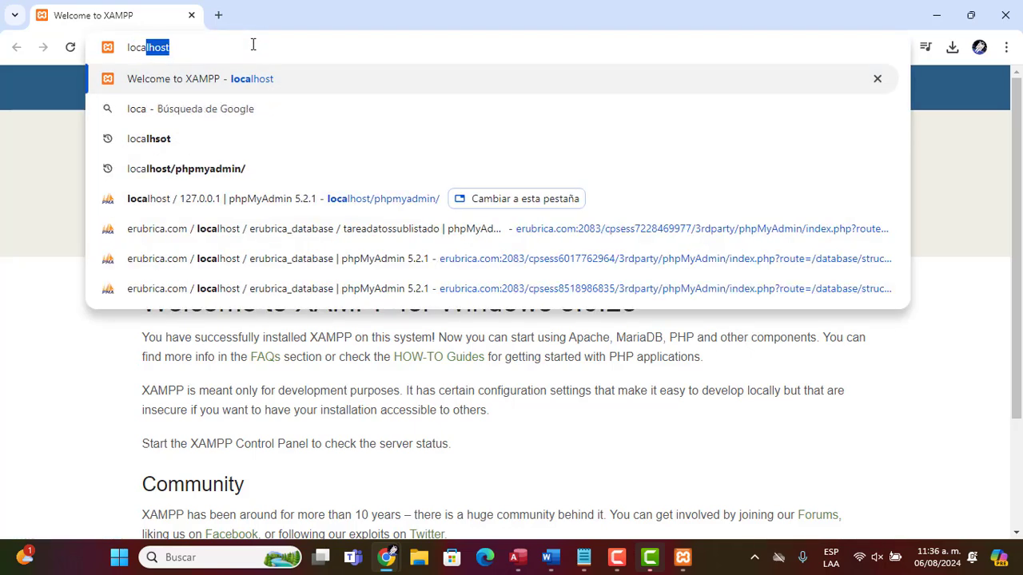
key("Return")
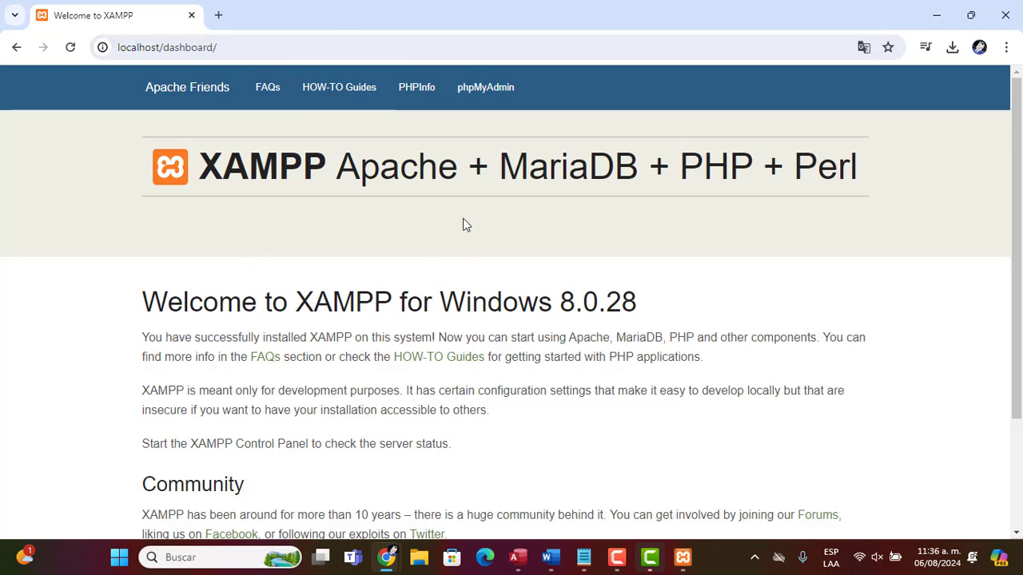
left_click(489, 92)
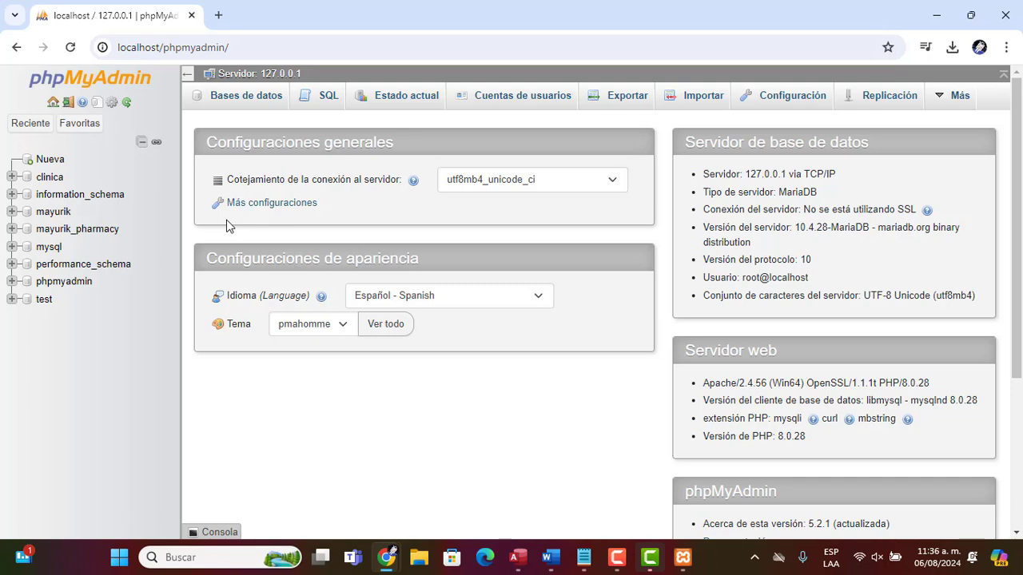
Create a new database named restaurante
left_click(246, 96)
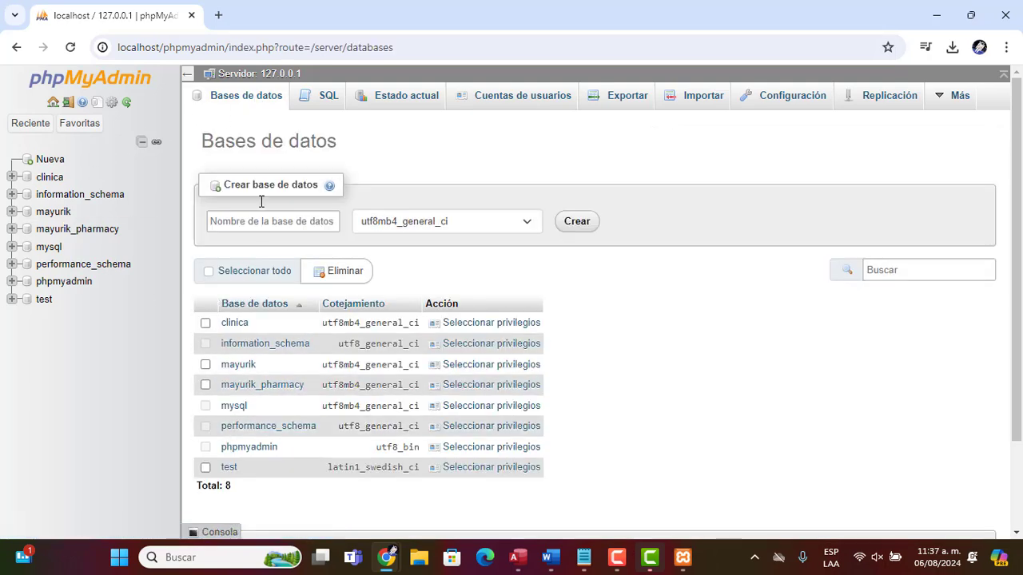
left_click(264, 222)
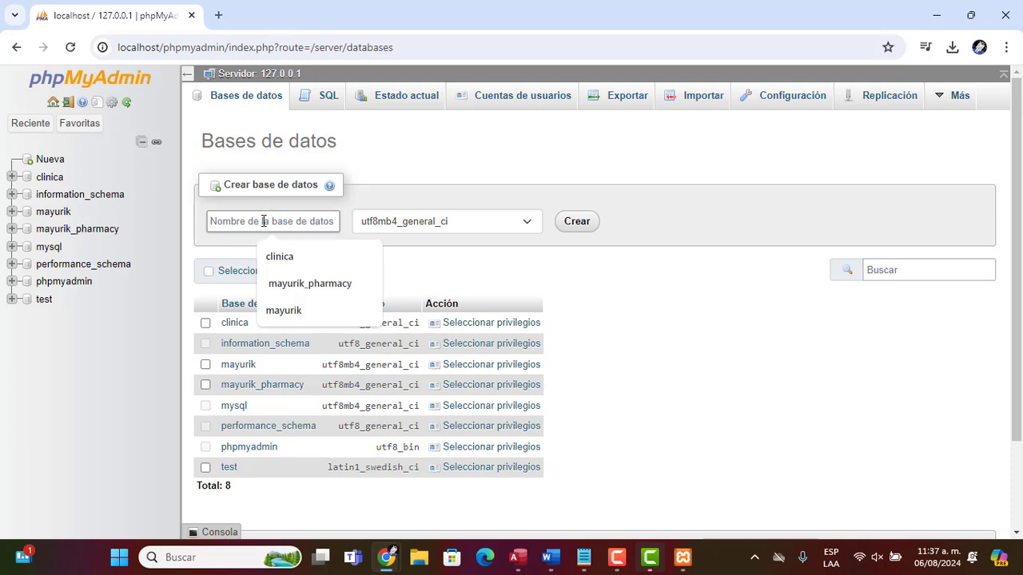
type("restaurante")
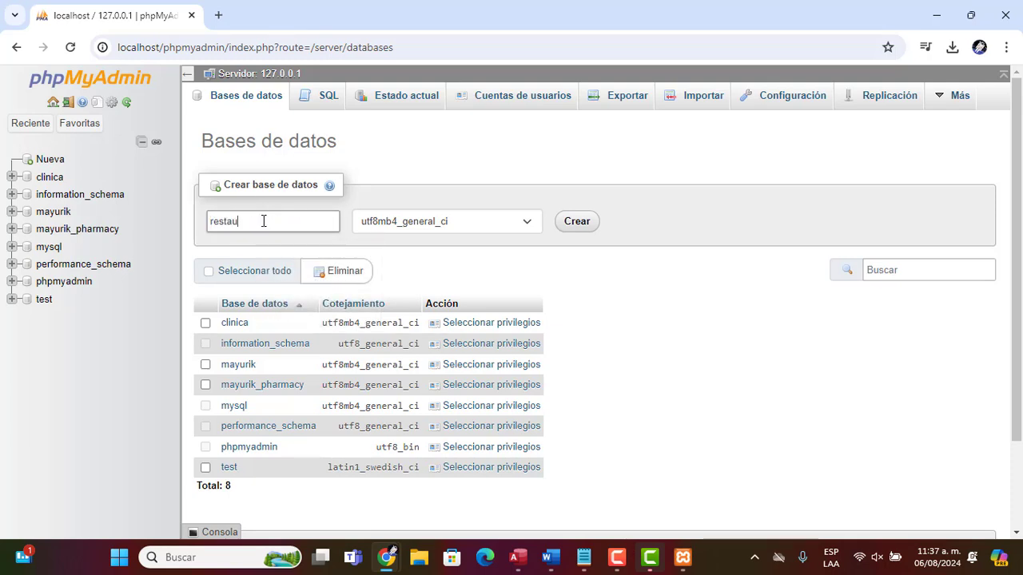
left_click(575, 222)
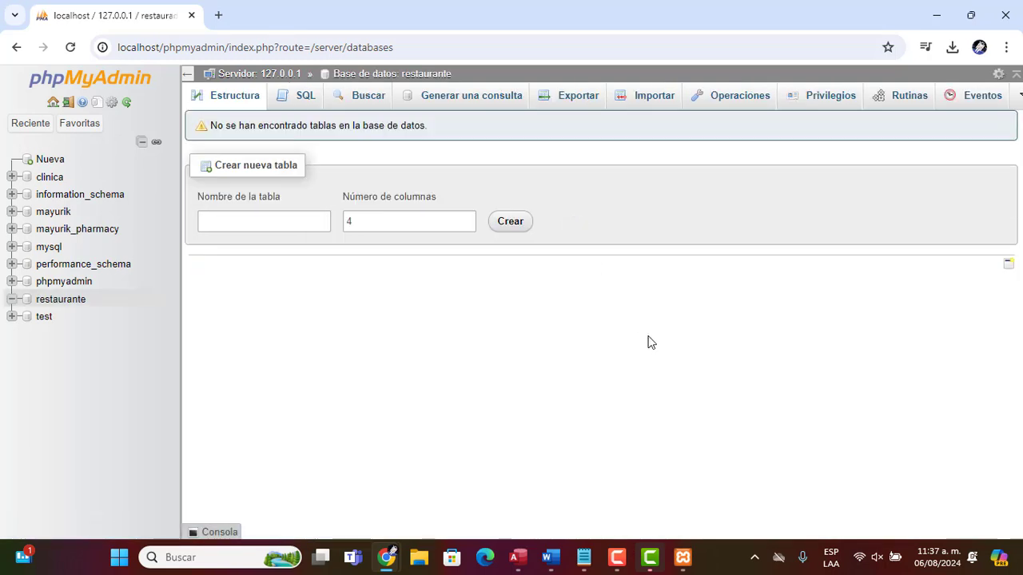
Name the new table clientes and set its number of columns to 5
left_click(400, 222)
left_click(283, 221)
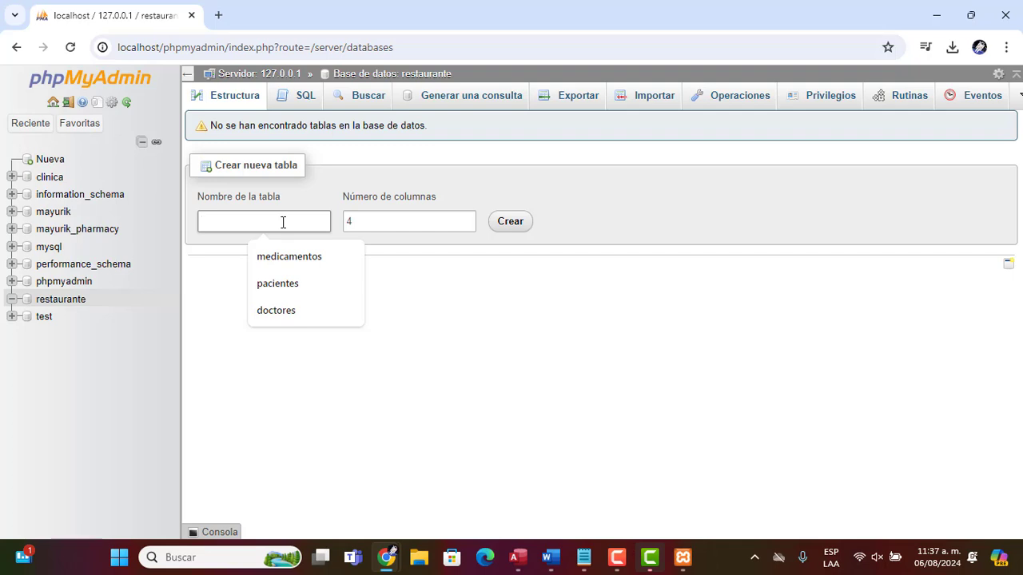
type("clientew")
key("Tab")
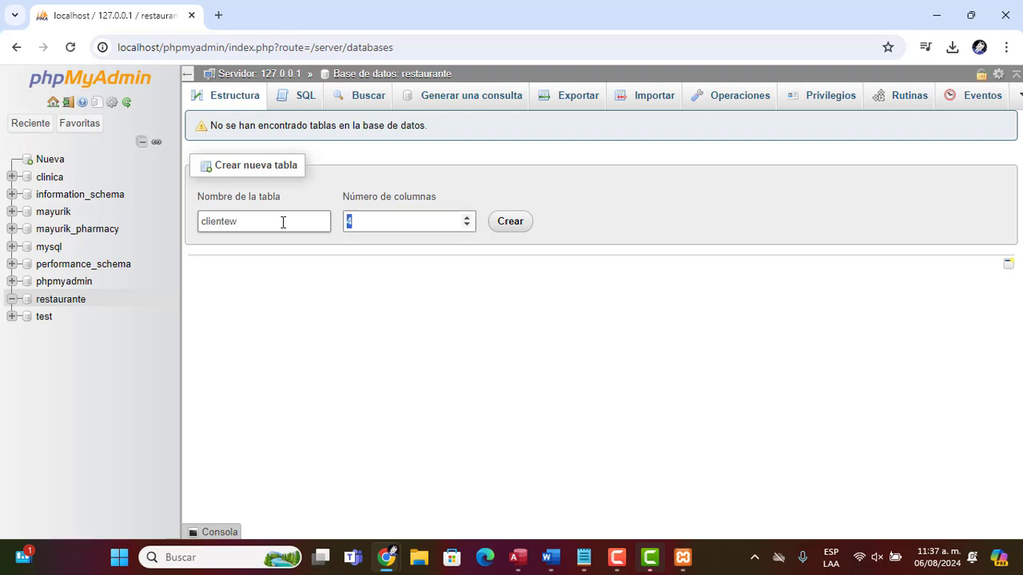
left_click(282, 222)
key("BackSpace")
type("s")
key("Tab")
type("5")
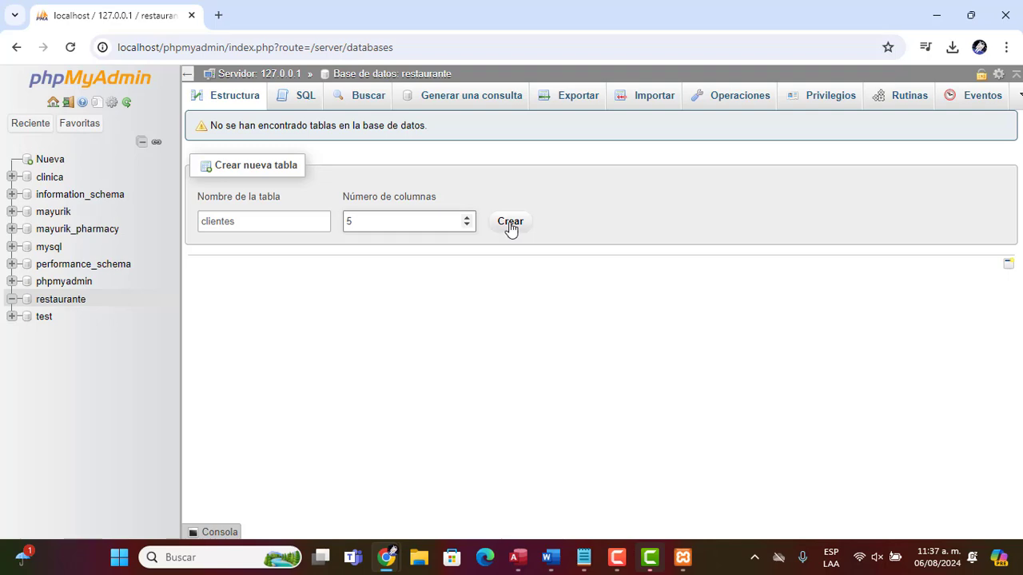
Review the questions of the Google Form preview to plan the table's columns
key("alt+Tab")
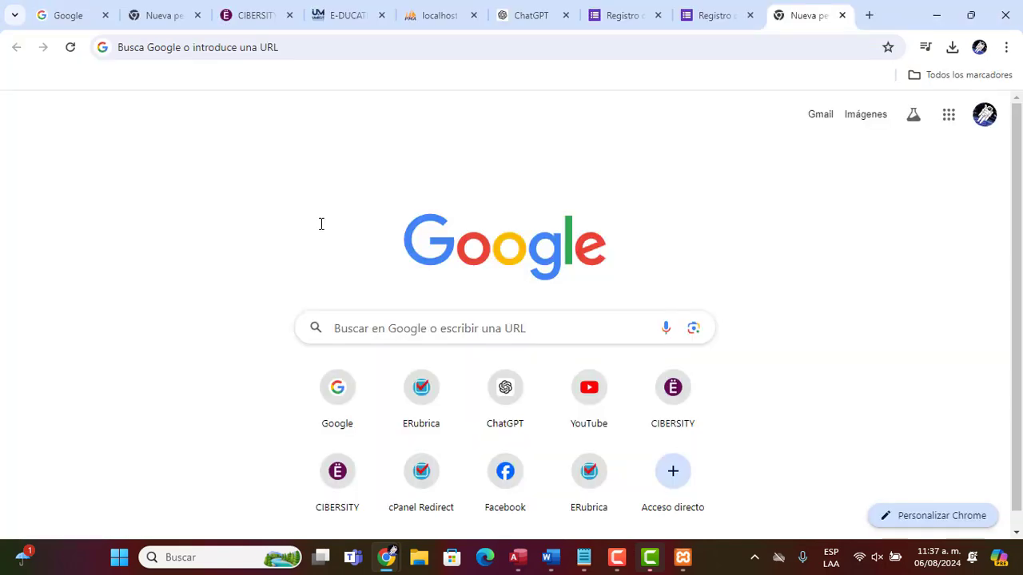
left_click(706, 22)
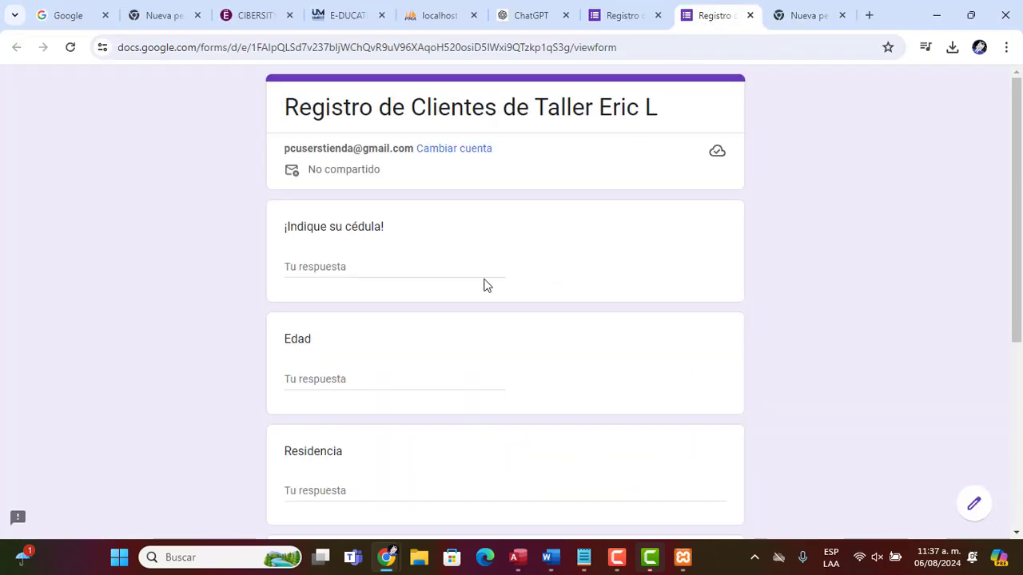
left_click_drag(1016, 226, 1002, 297)
scroll(999, 323, "down", 1)
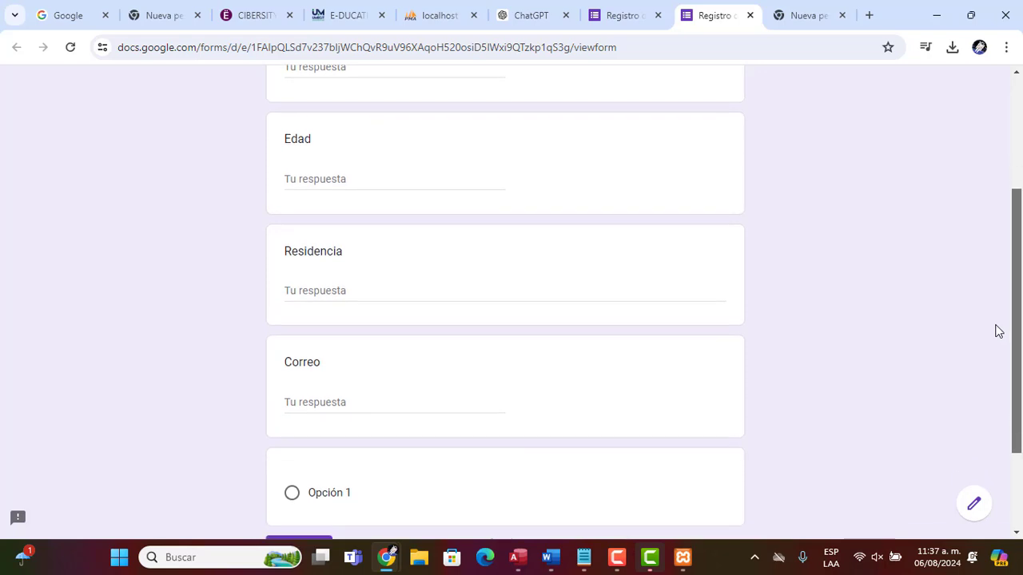
left_click_drag(1016, 331, 1016, 229)
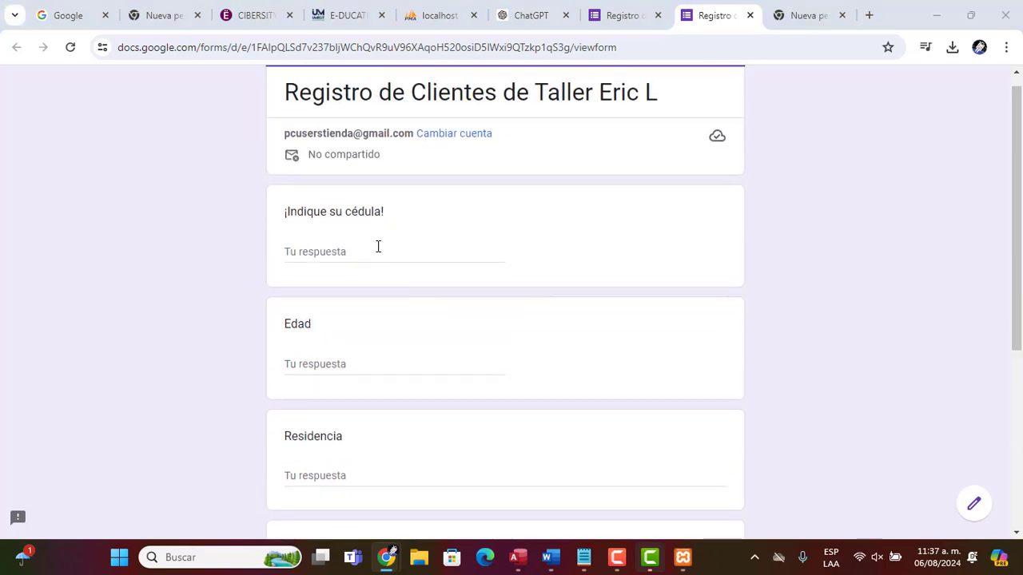
key("alt+Tab")
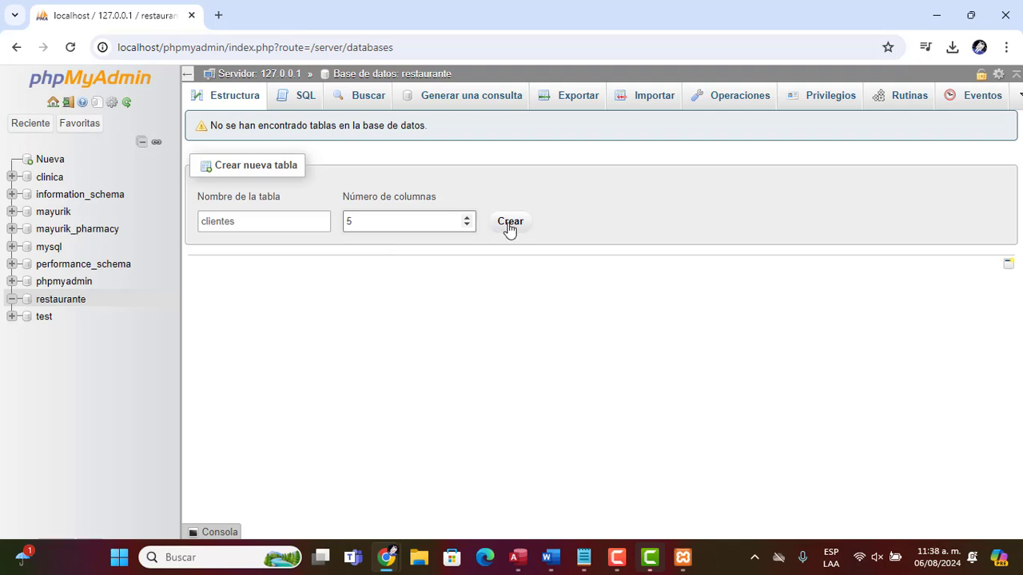
key("alt+Tab")
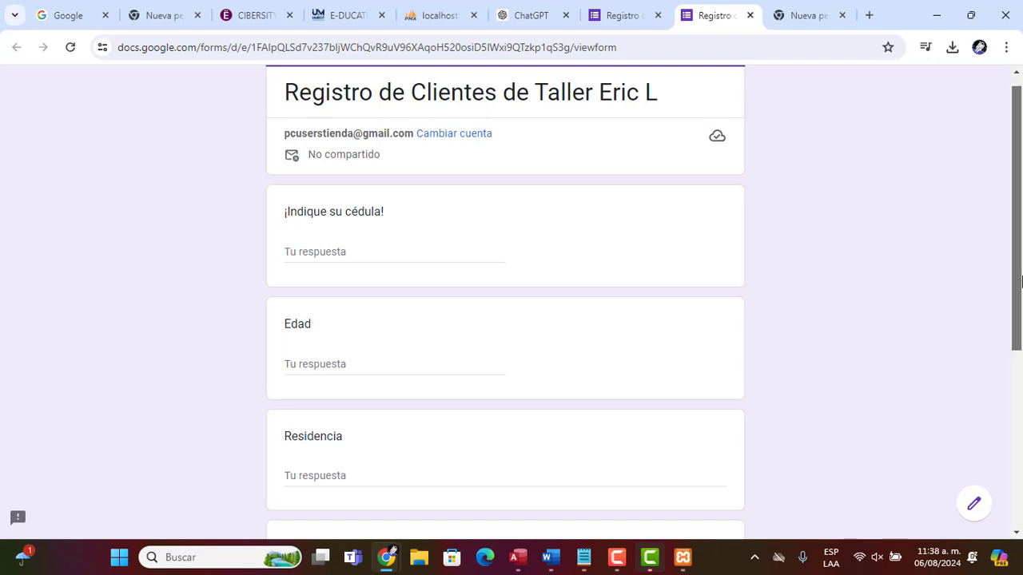
left_click_drag(1017, 280, 1016, 400)
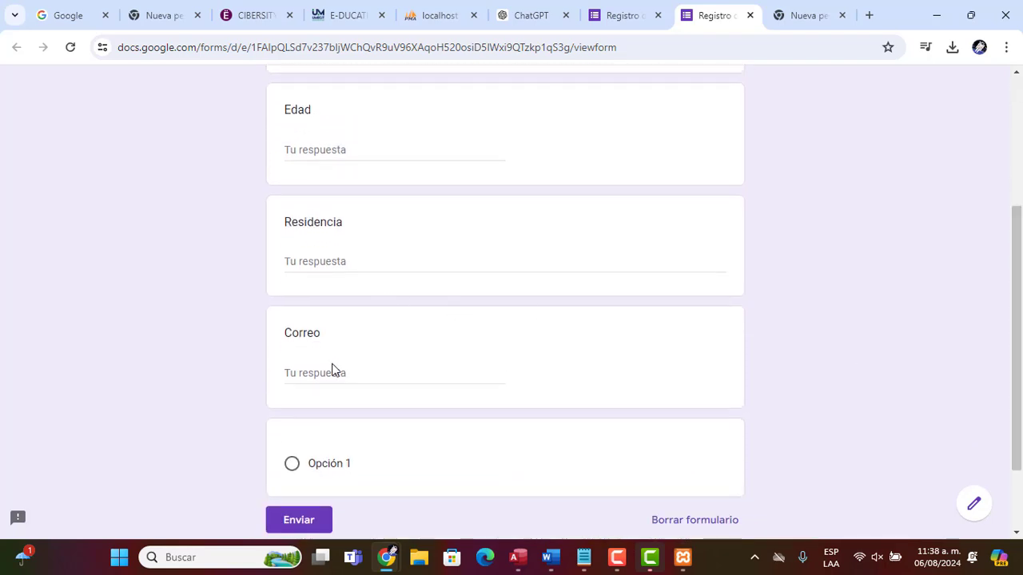
Change the new table's number of columns to 4
key("alt+Tab")
key("BackSpace")
type("4")
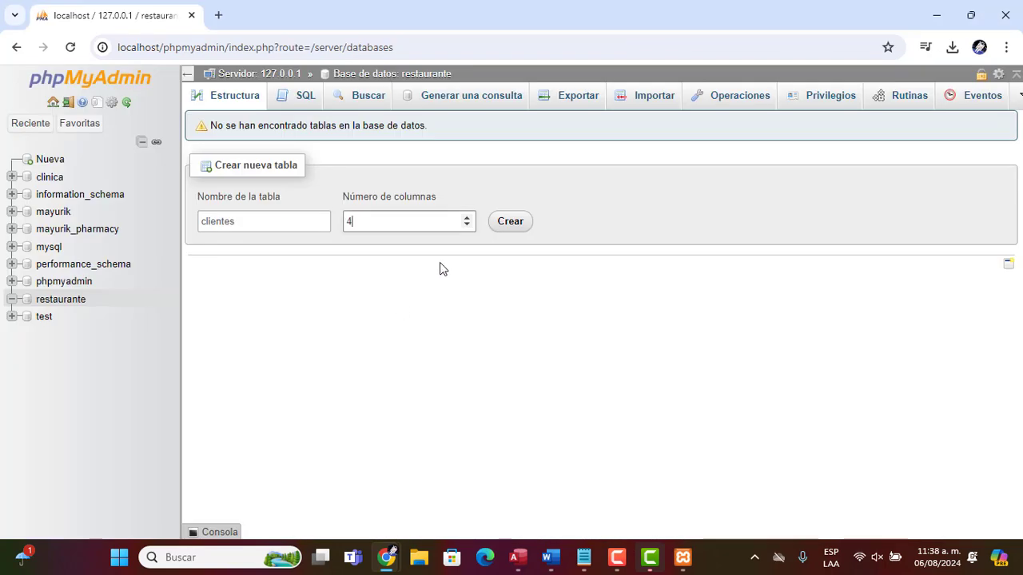
Create the clientes table with 4 columns and name its first two columns cedula and edad
left_click(508, 227)
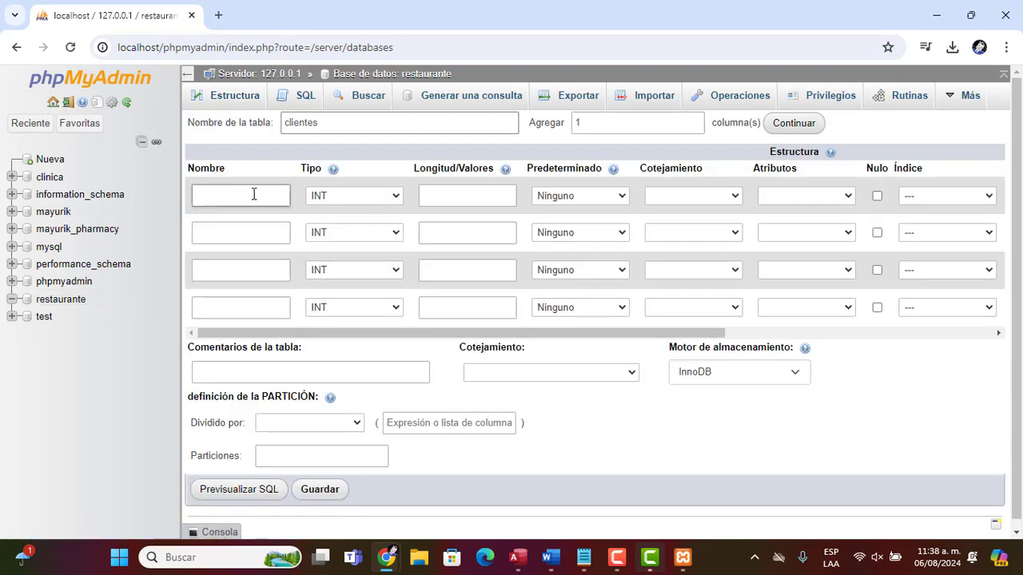
left_click(253, 195)
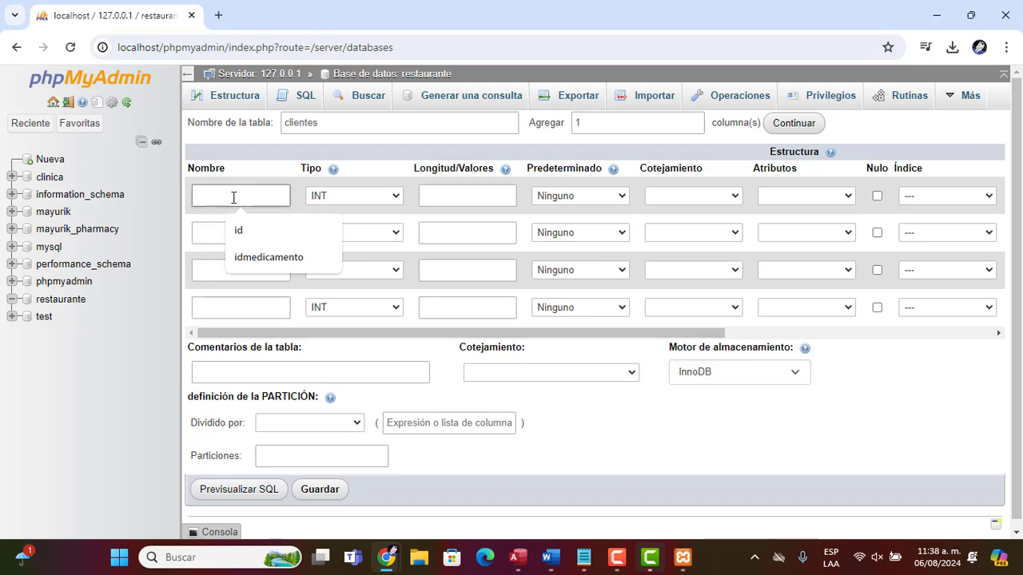
type("edula")
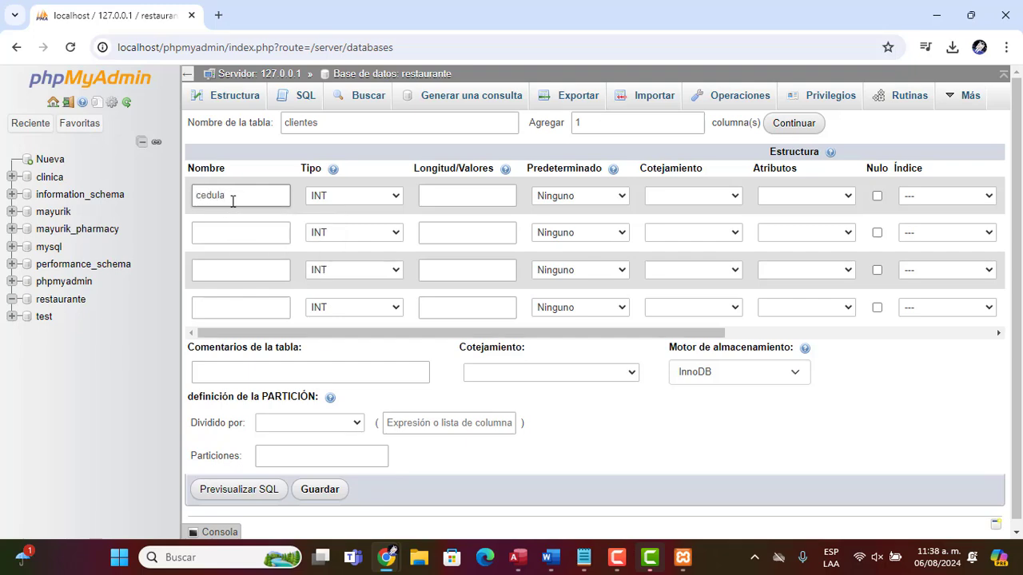
left_click(231, 243)
type("edad")
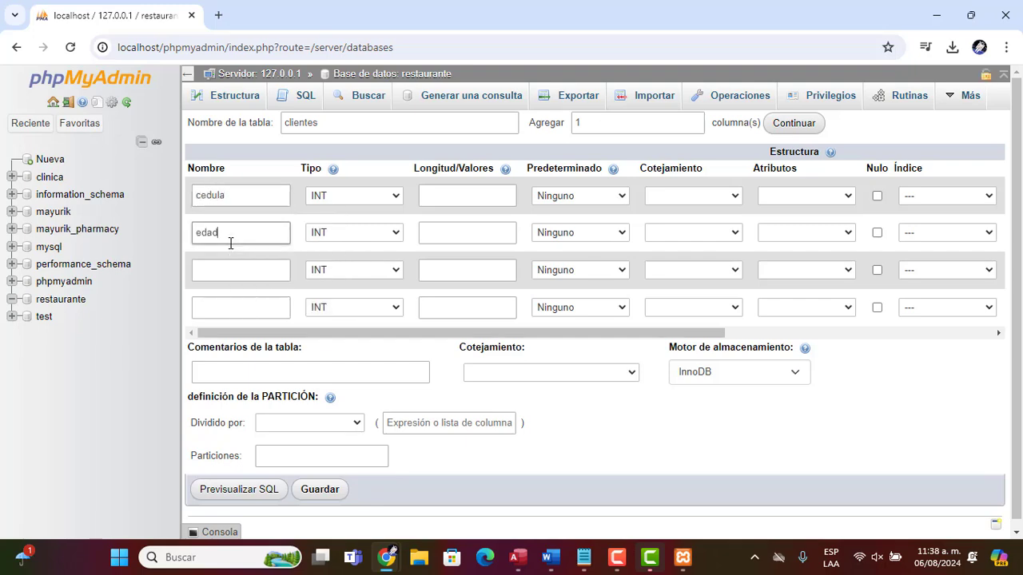
Name the third and fourth columns residencia and correo, checking the form's questions
key("alt+Tab")
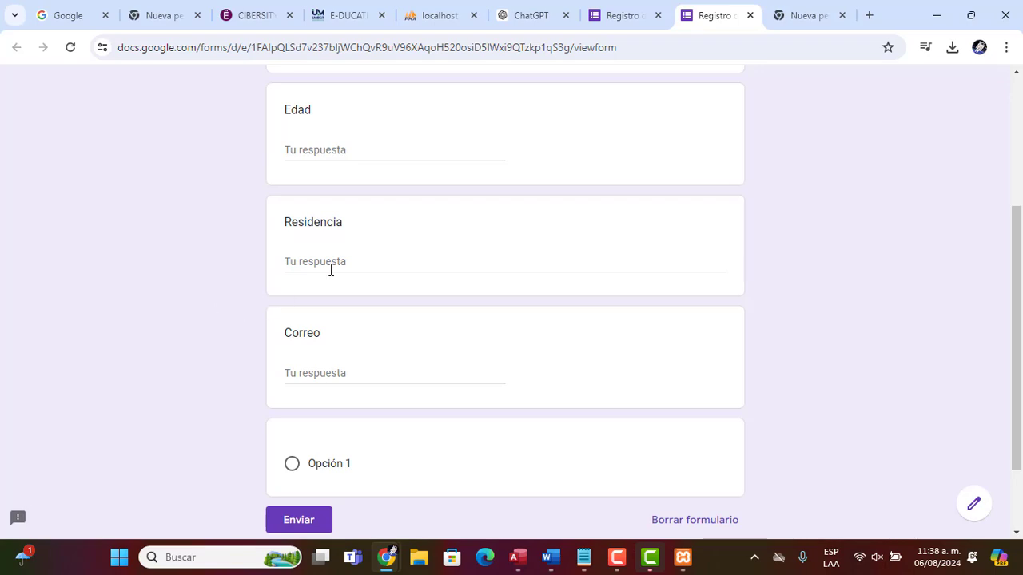
key("alt+Tab")
left_click(251, 269)
key("alt+Tab")
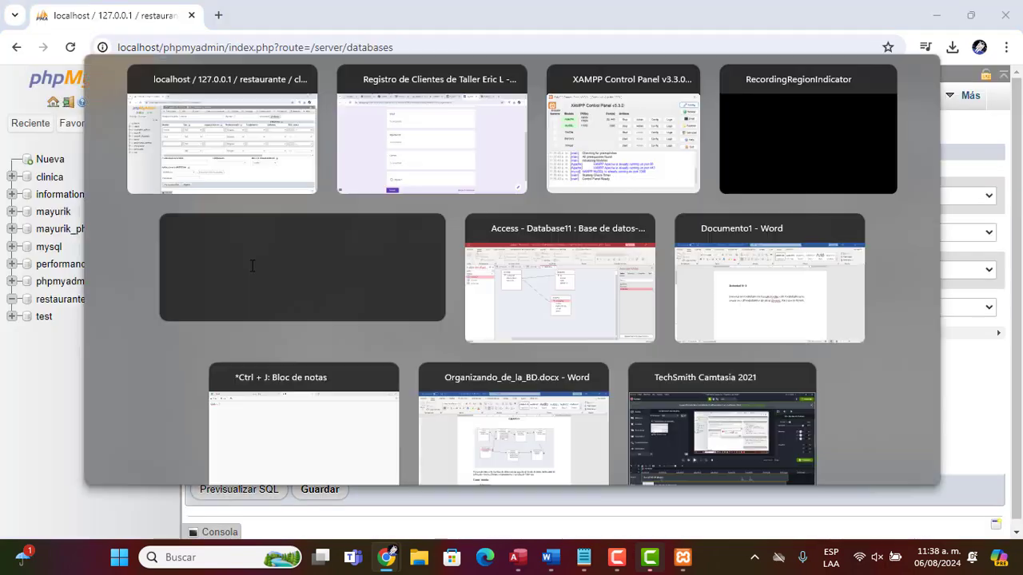
key("alt+Tab")
type("resdiude")
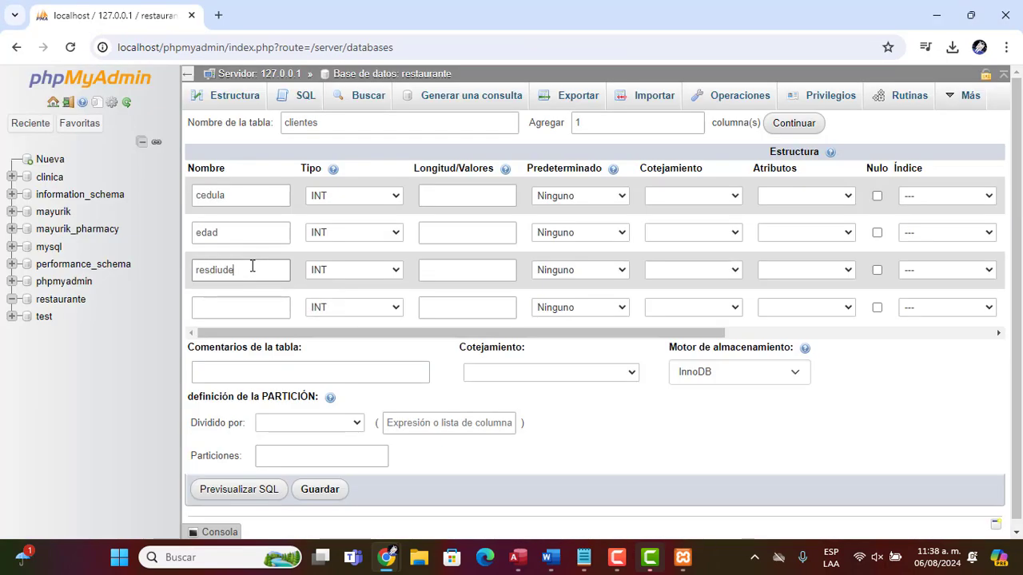
key("BackSpace")
key("BackSpace")
key("BackSpace")
key("BackSpace")
key("BackSpace")
type("idenc")
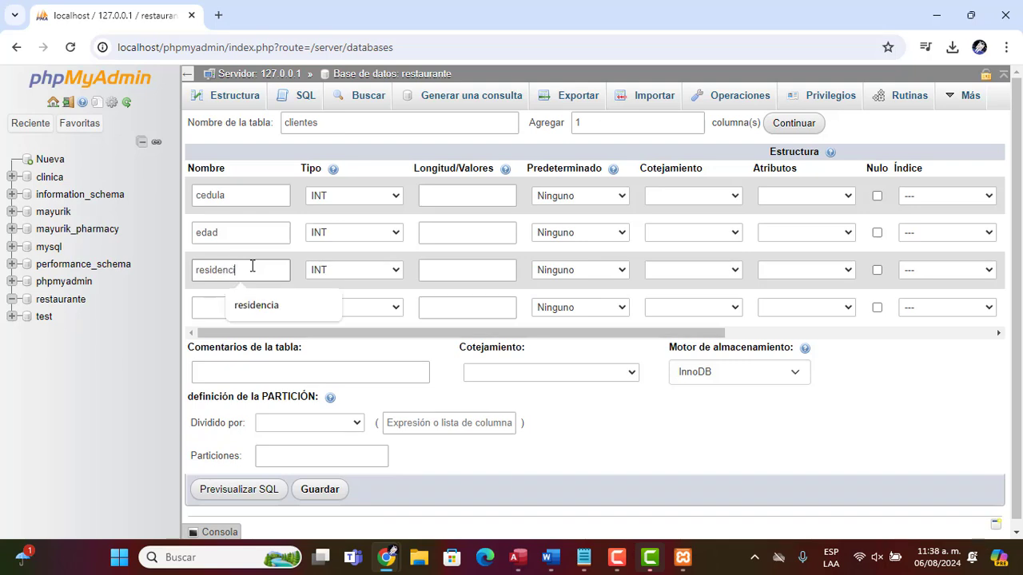
type("ia")
left_click(235, 308)
type("correo")
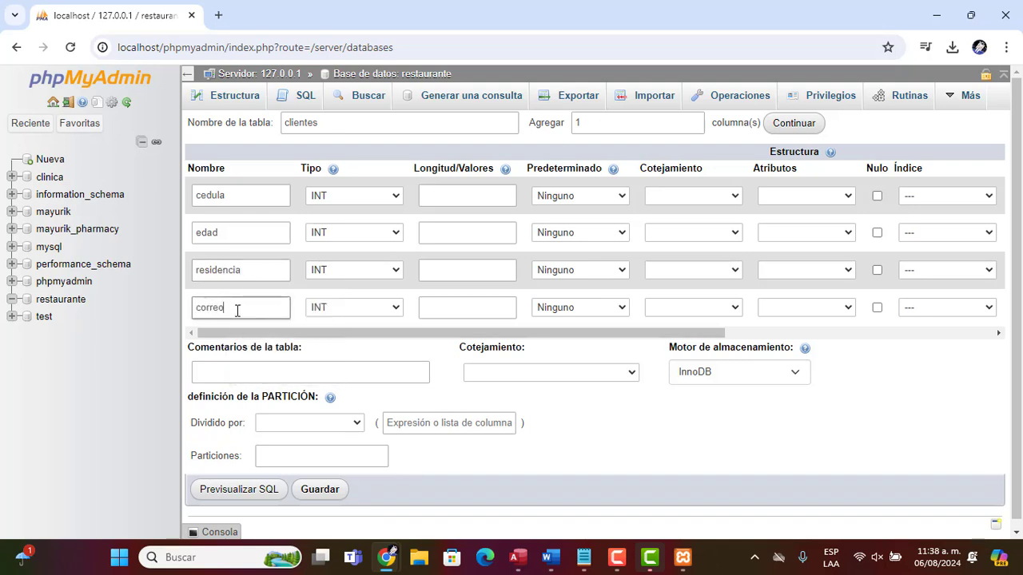
Set the cedula column's type to VARCHAR
left_click(359, 196)
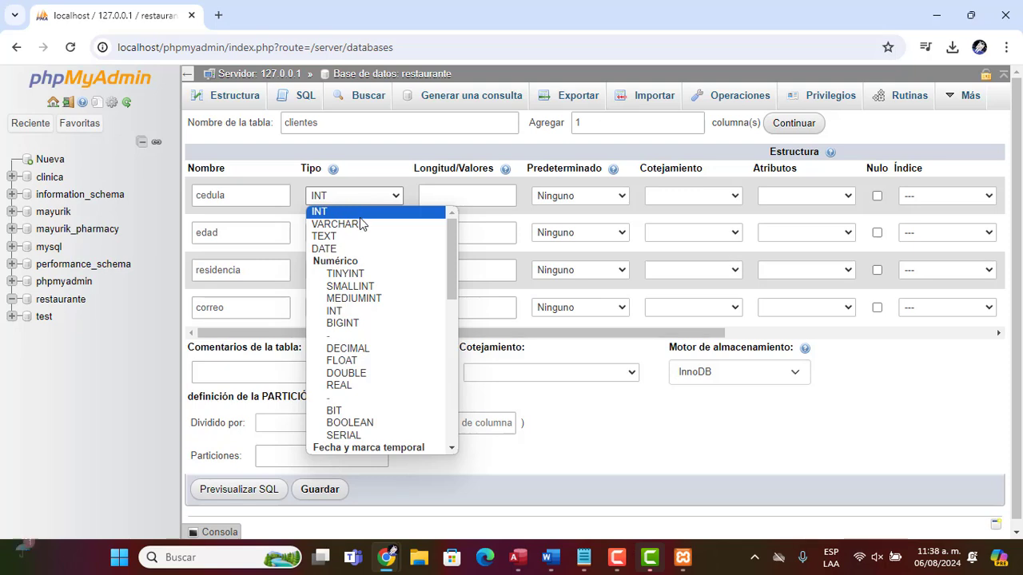
left_click(362, 225)
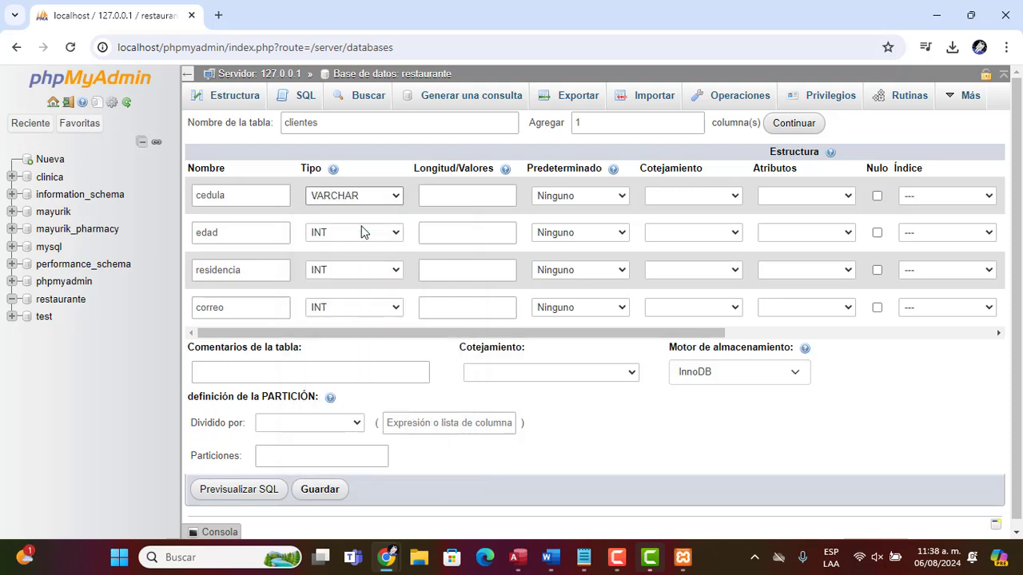
left_click(371, 196)
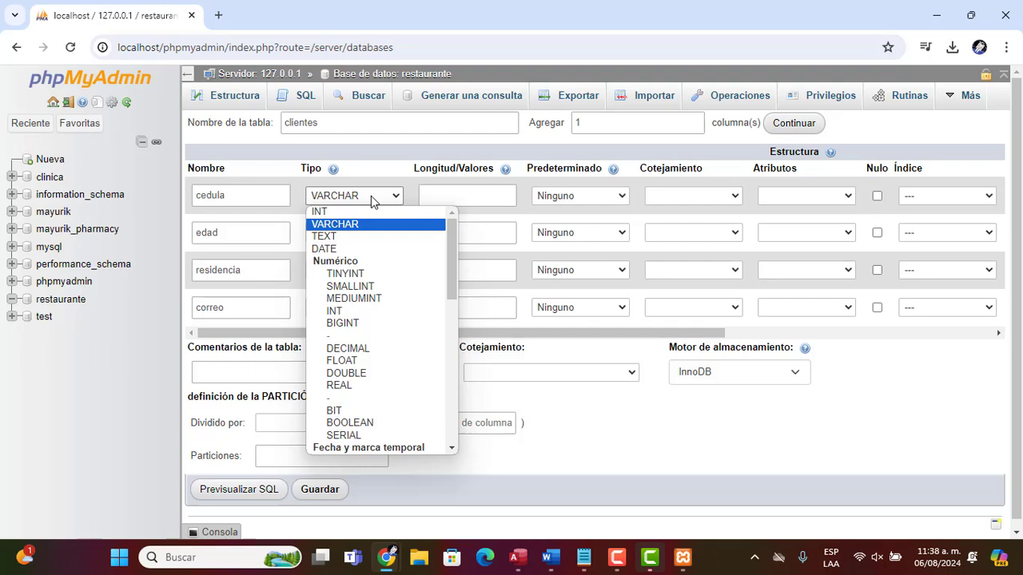
Open Notepad and maximize its window
key("alt+Tab")
key("super")
type("bloc")
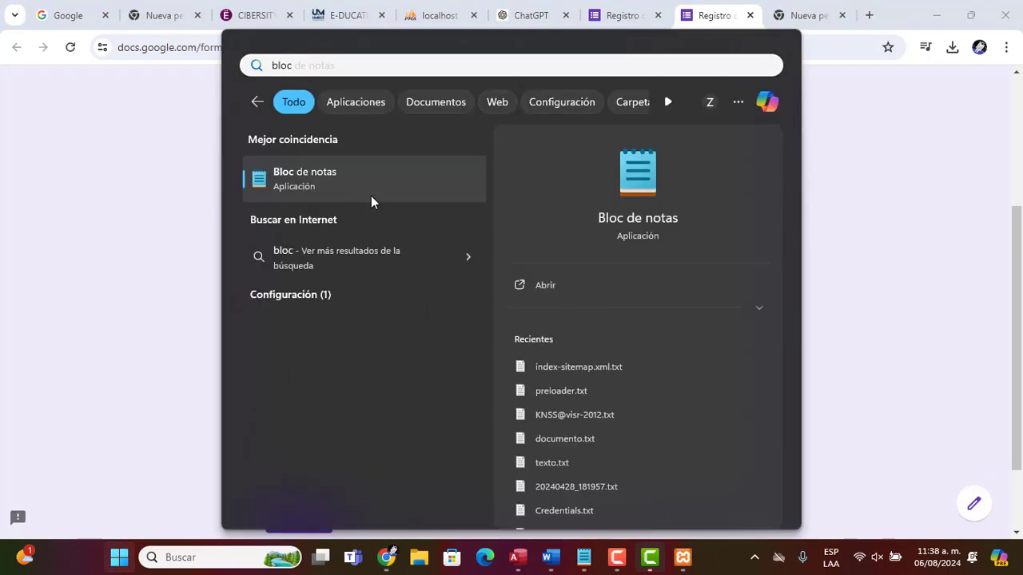
key("Return")
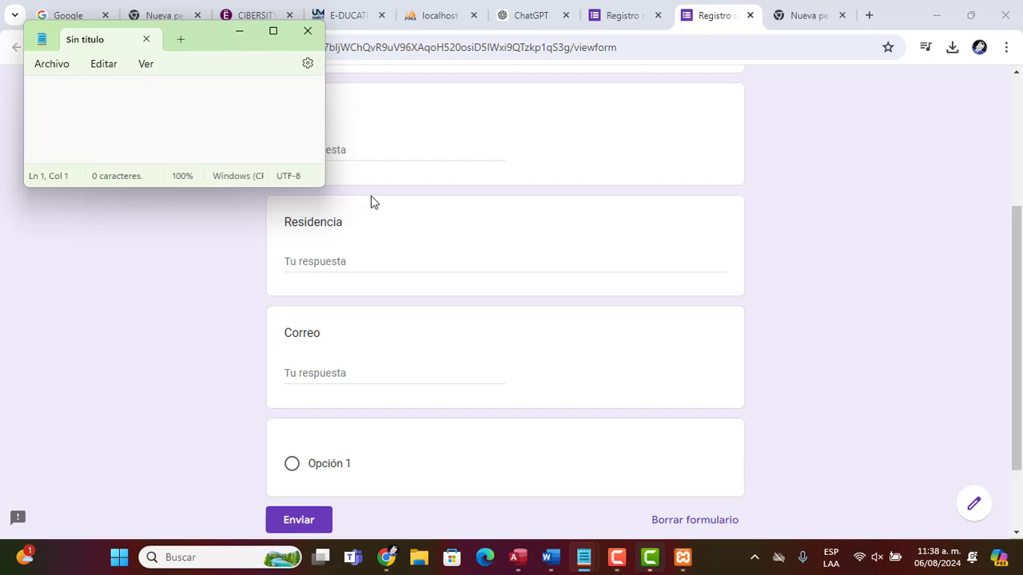
left_click(272, 30)
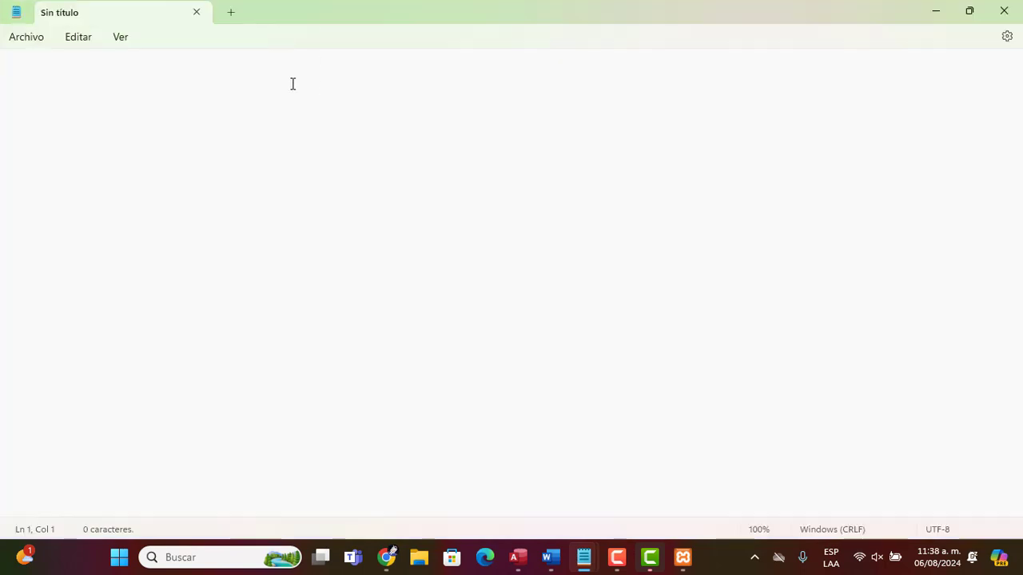
Write the heading PHPMYADMIN at the top of the note
type("}")
key("Return")
key("BackSpace")
key("BackSpace")
key("BackSpace")
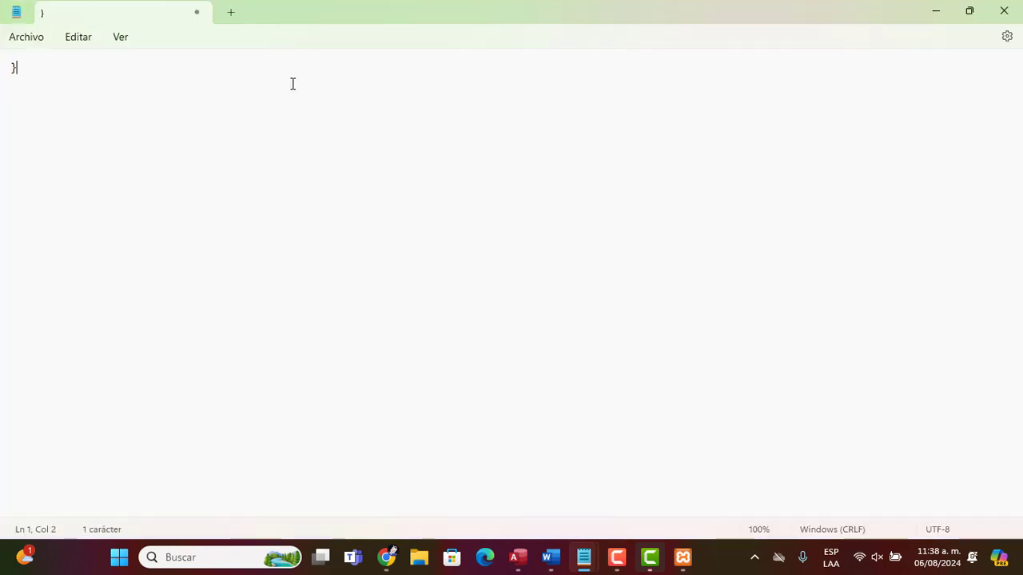
key("Return")
type("PHPMYADMIN")
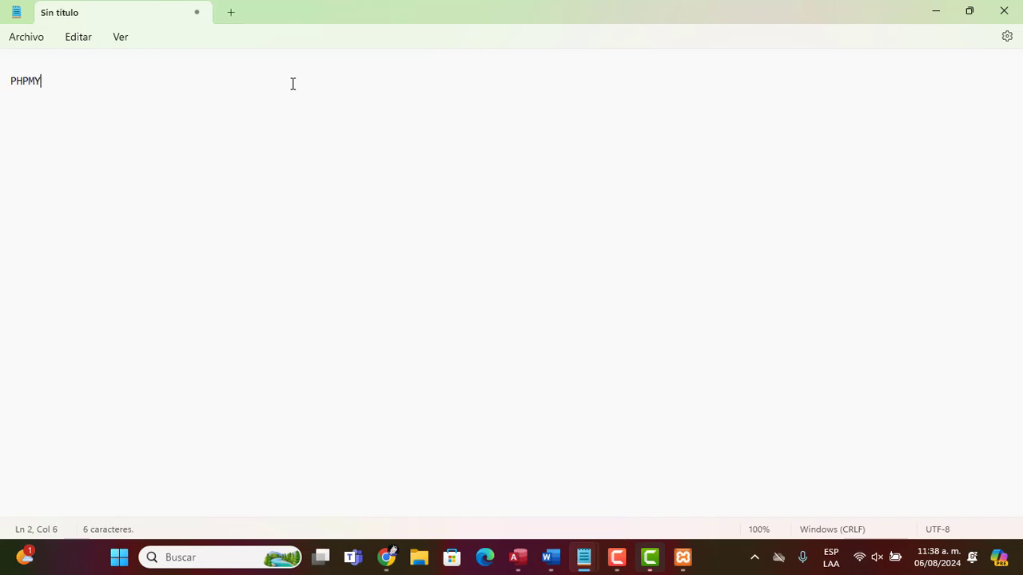
key("Return")
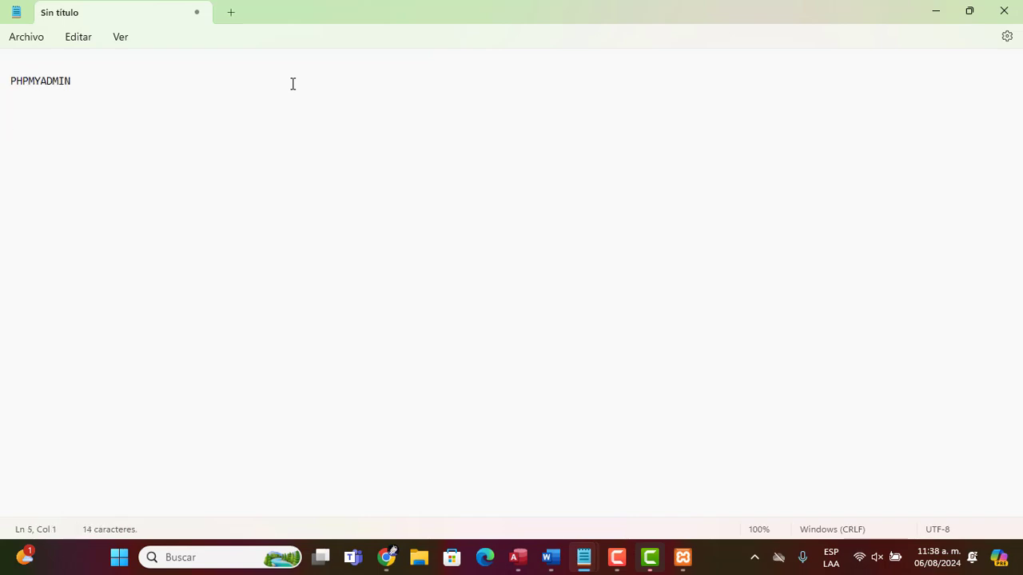
Add the line CHAR (PARA UNA SOLA LETRA) below the heading
type("CHAR (PARA LETRA")
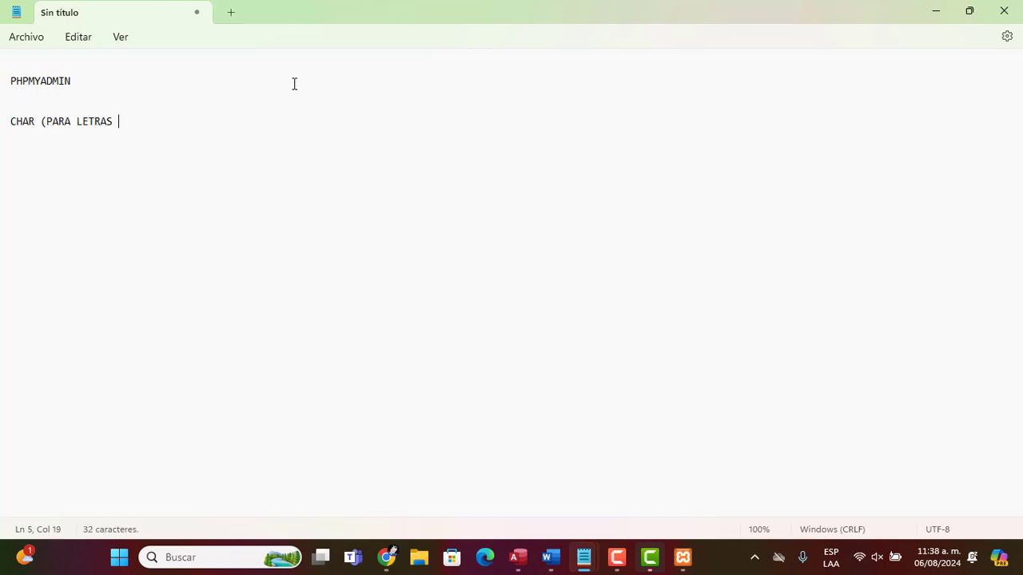
type("S")
key("BackSpace")
key("BackSpace")
key("BackSpace")
key("BackSpace")
key("BackSpace")
key("BackSpace")
type("UNA SOLA LETRA)")
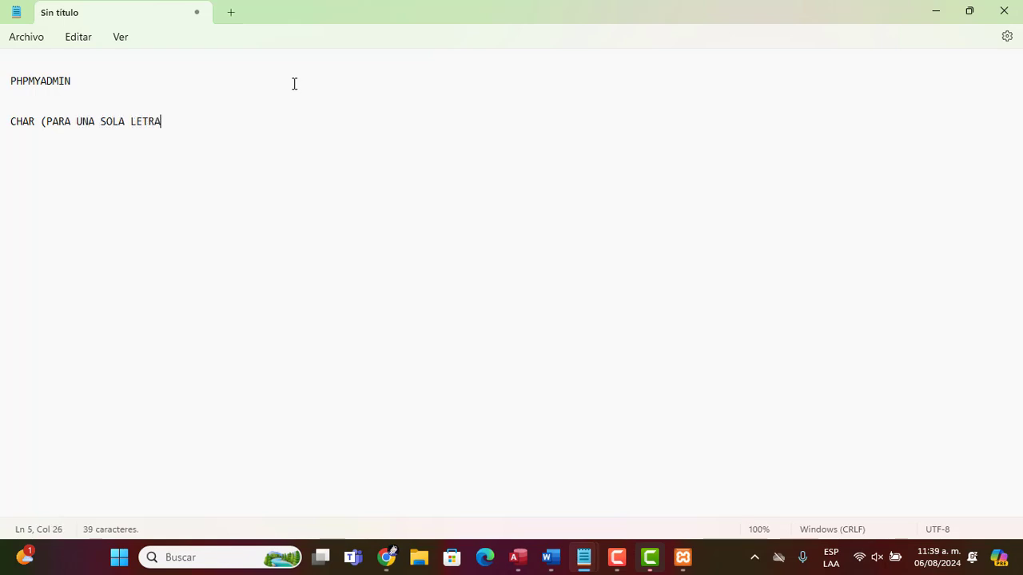
Add the lines VARCHAR (CADENAS DE CARACTERES O TEXTO) and INT
key("Return")
type("VAR")
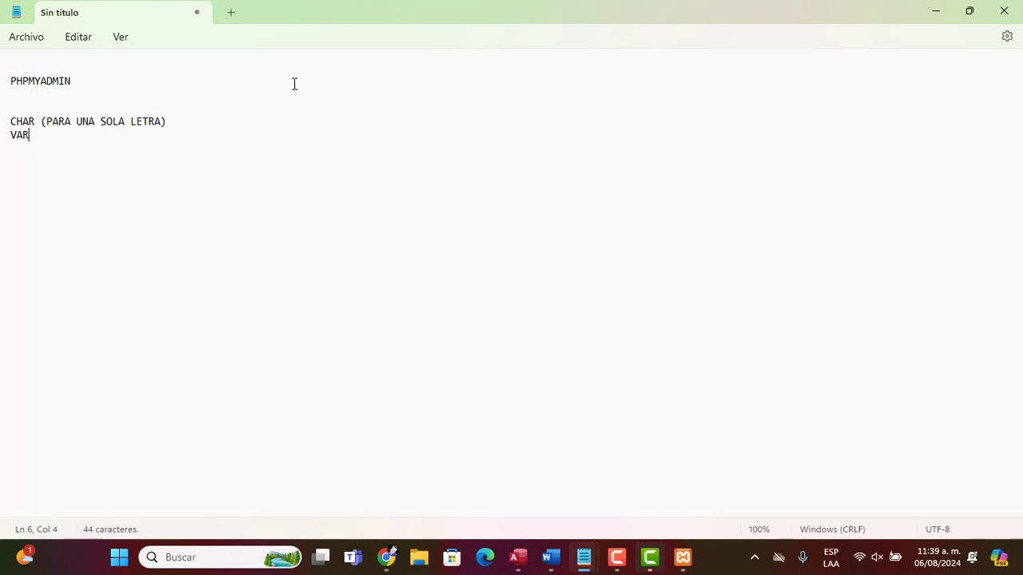
type("CHAR (CADENA")
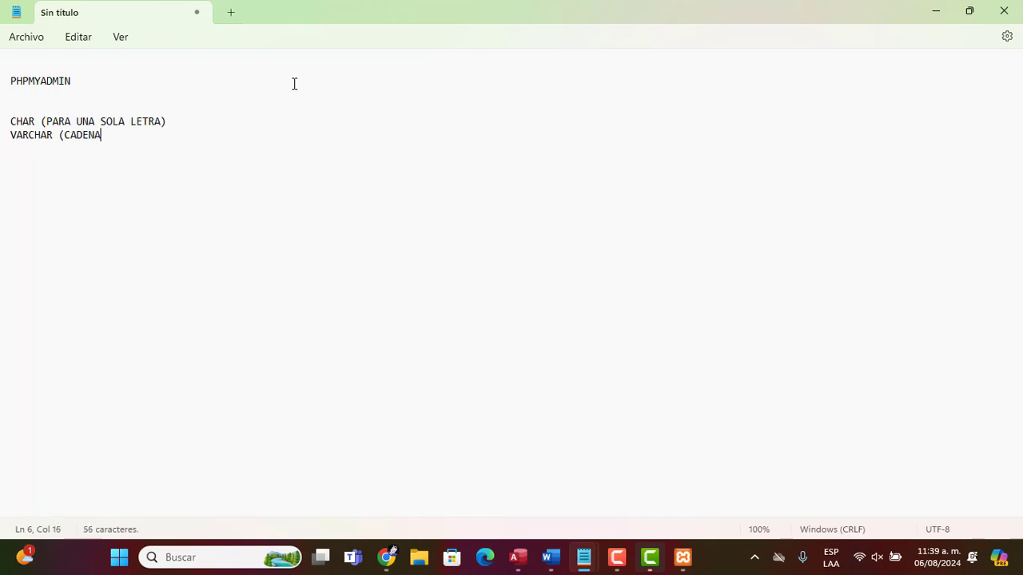
type("S DE CARACTERES O TE")
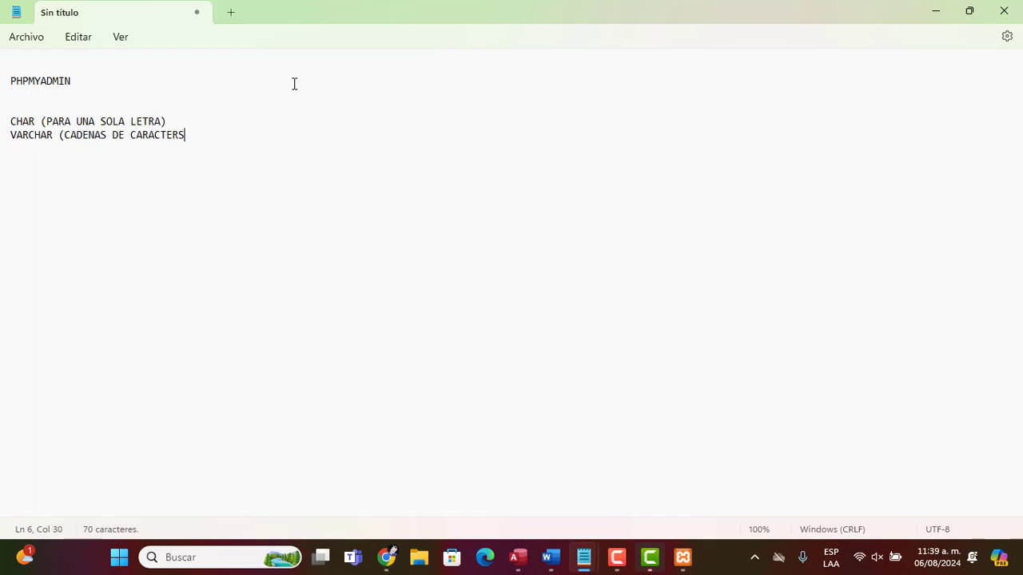
type("XTO)")
key("Return")
type("INT")
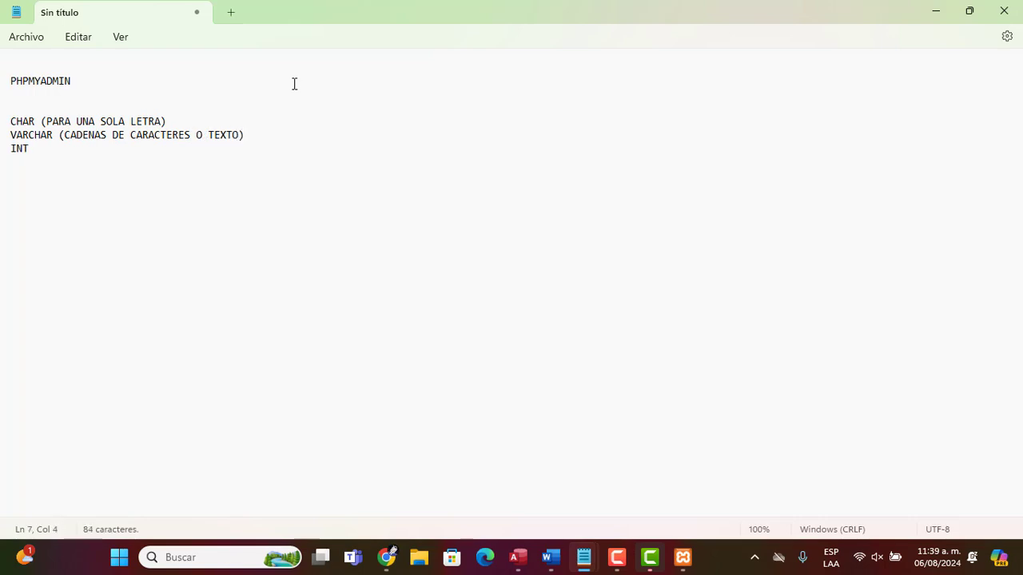
type(" (EDADES")
type("FLOAT")
type(" (")
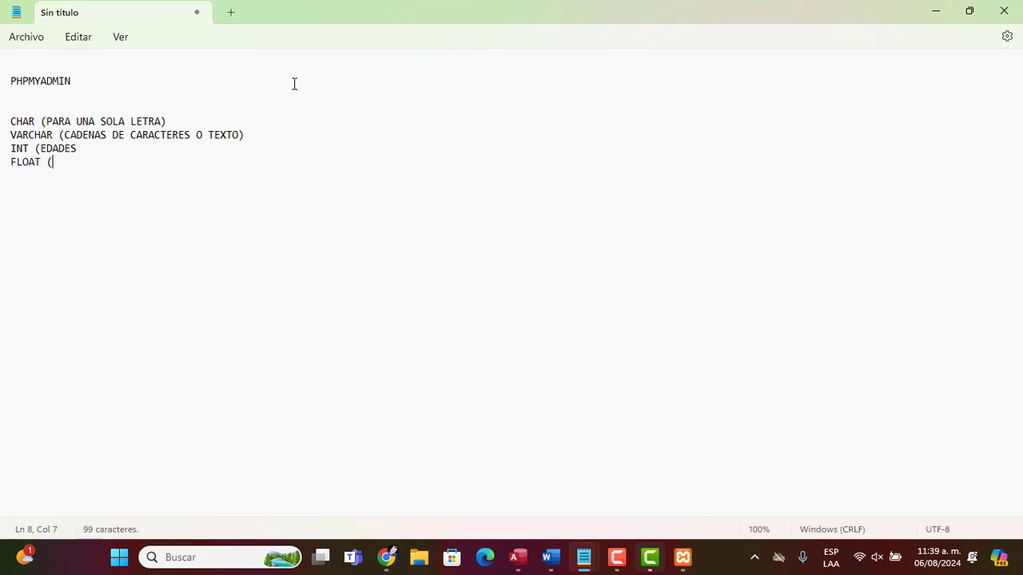
type("SALARIOS)")
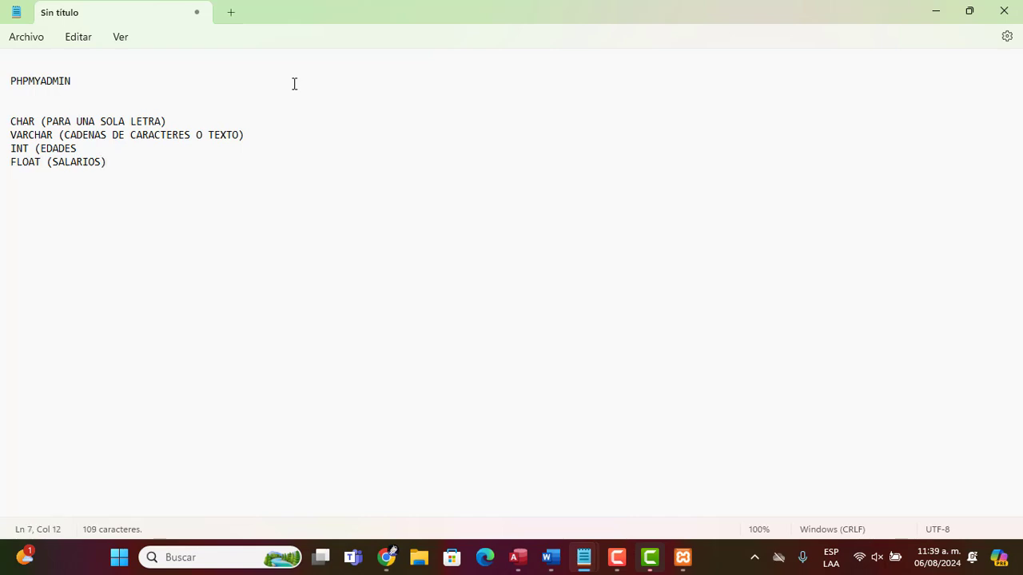
Complete INT (EDADES) and add the line FLOAT (SALARIOS O NUMEROS CON DECIMAL)
type(")")
key("Right")
key("Right")
type("o")
key("BackSpace")
key("BackSpace")
type("O NUMEROS CON DEC")
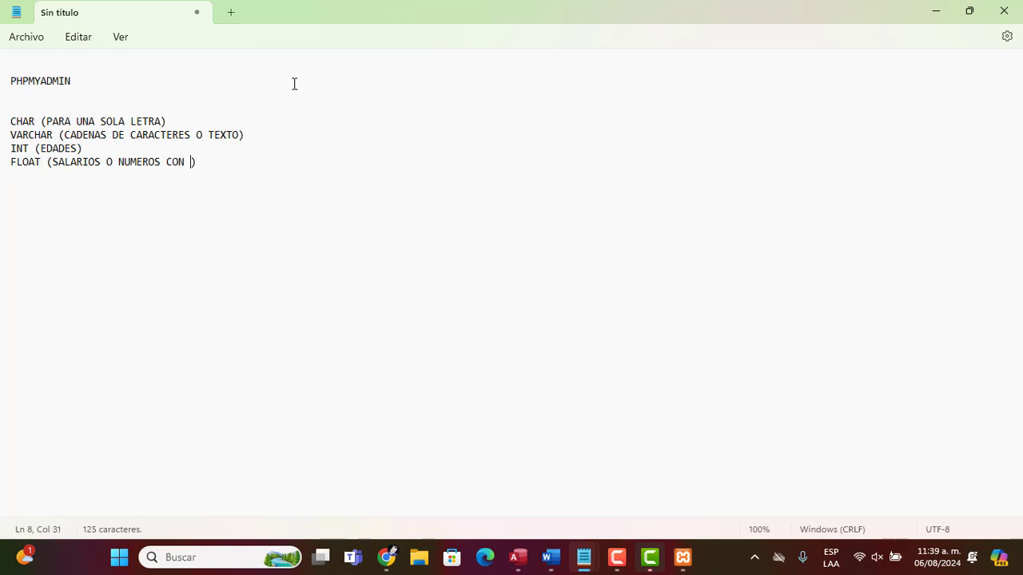
type("IMAL")
key("Down")
key("Down")
key("Down")
key("Up")
key("Up")
key("Up")
key("Up")
key("Down")
key("Up")
key("Up")
key("Up")
key("Up")
Open the actividad table in Design View in Access and view the data type options of idactividad
key("alt+Tab")
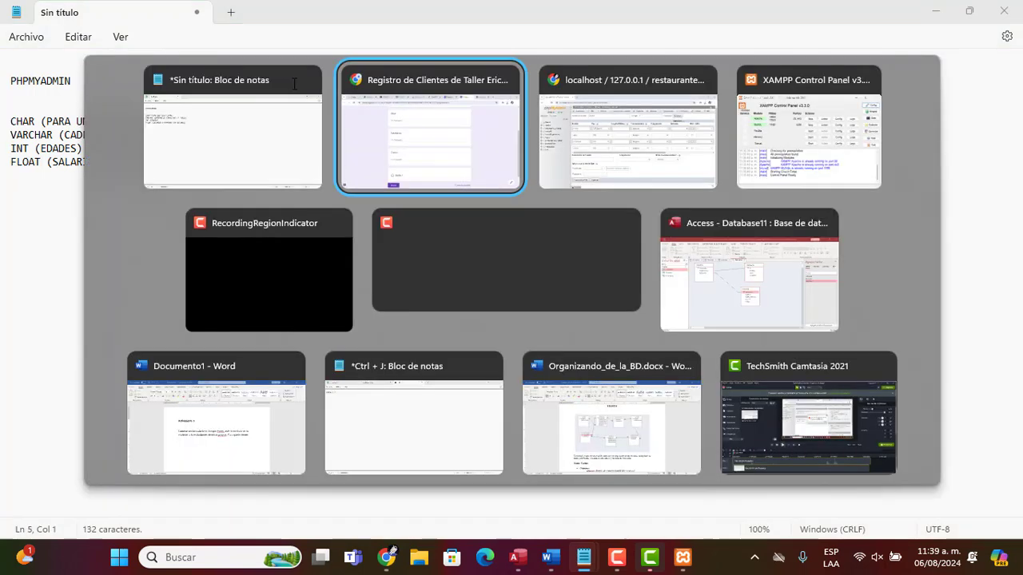
key("alt+Tab")
key("alt+Tab")
key("alt+Tab")
key("alt+Tab")
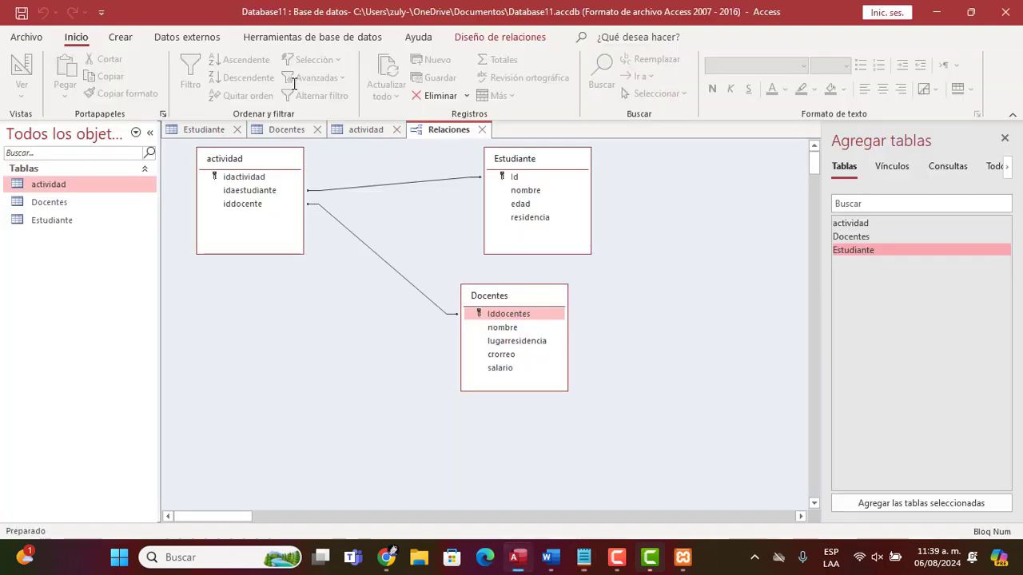
right_click(38, 187)
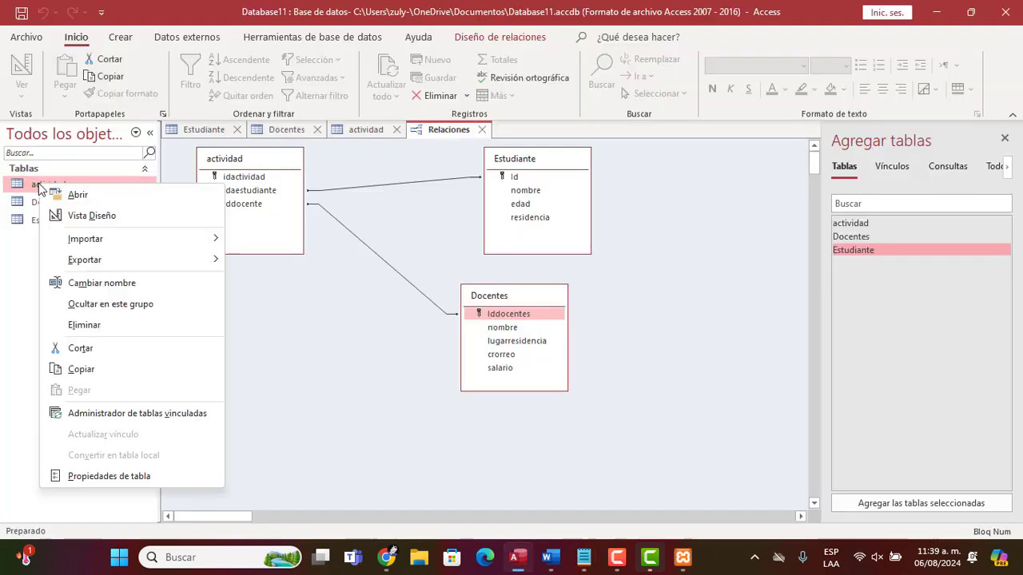
left_click(84, 212)
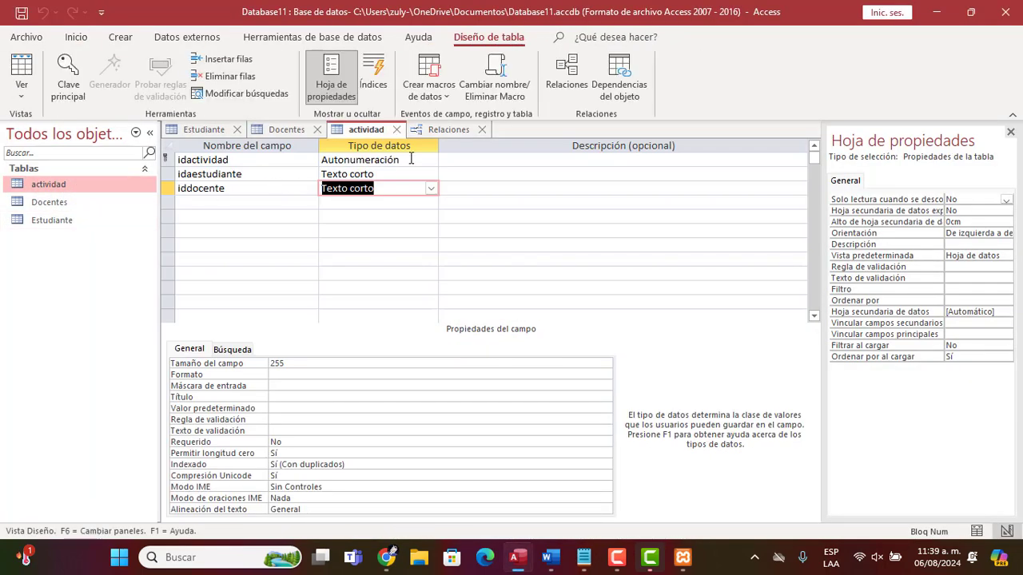
left_click(410, 159)
left_click(430, 159)
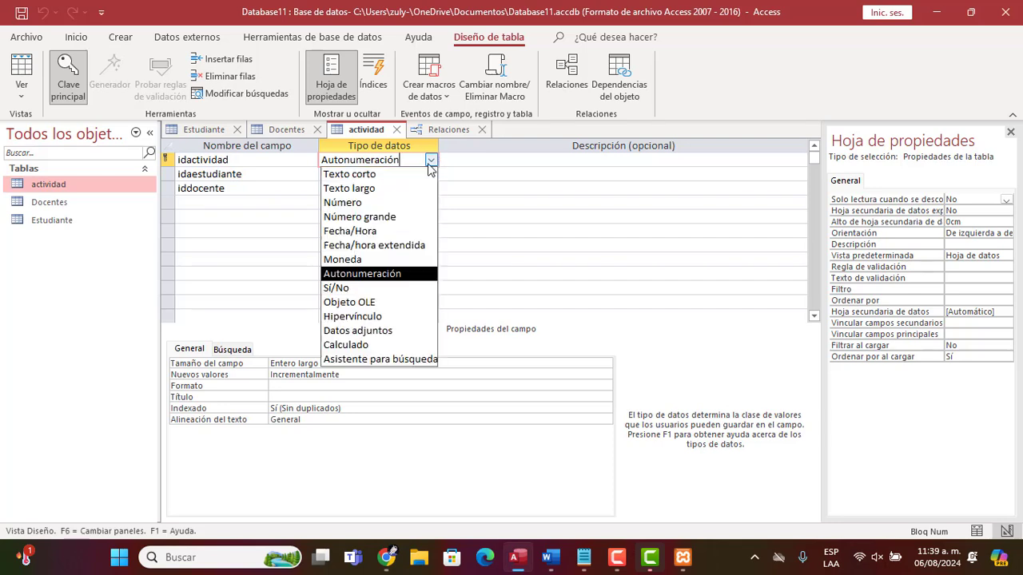
Switch to the ChatGPT tab in the browser
key("alt+Tab")
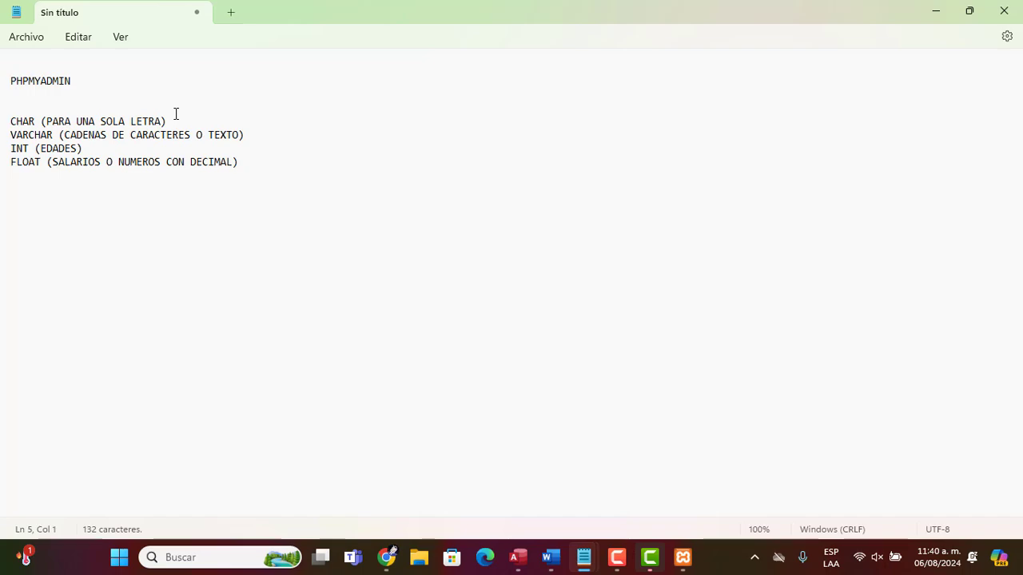
key("alt+Tab")
key("alt+Tab")
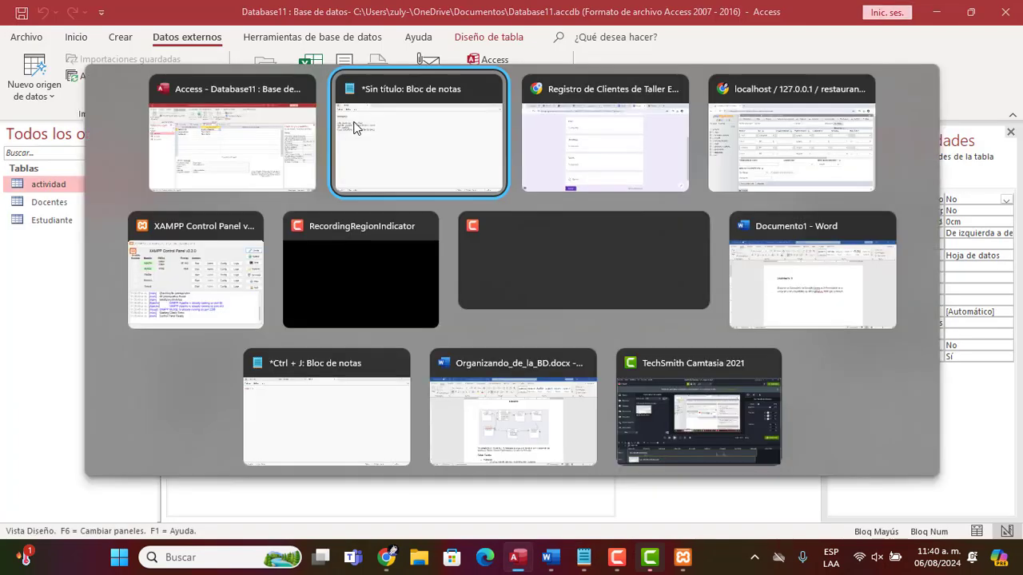
key("alt+Tab")
left_click(500, 11)
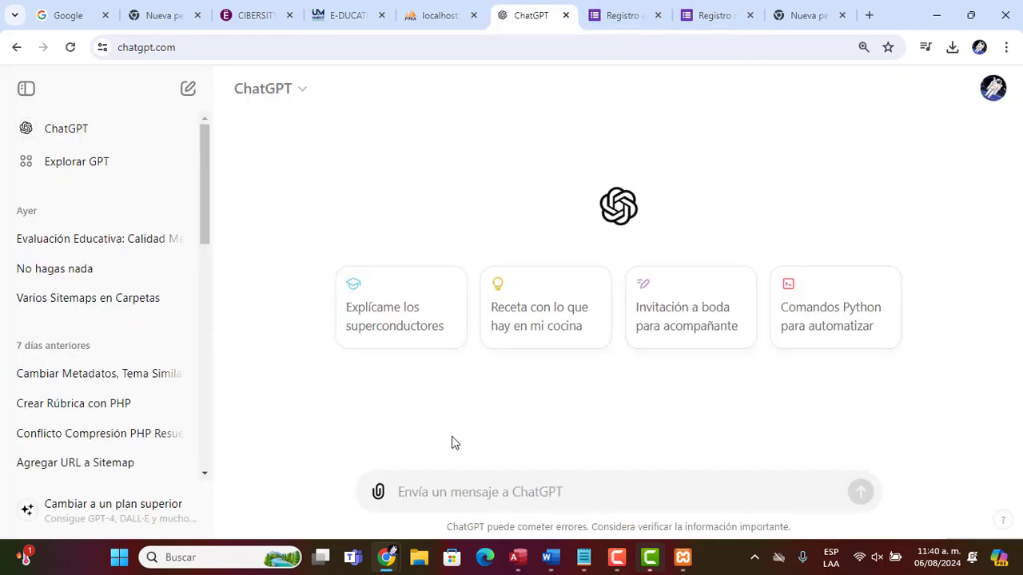
Ask ChatGPT to create a MySQL table with the fields cedula, edad, salario, correo and residencia
type("Elab")
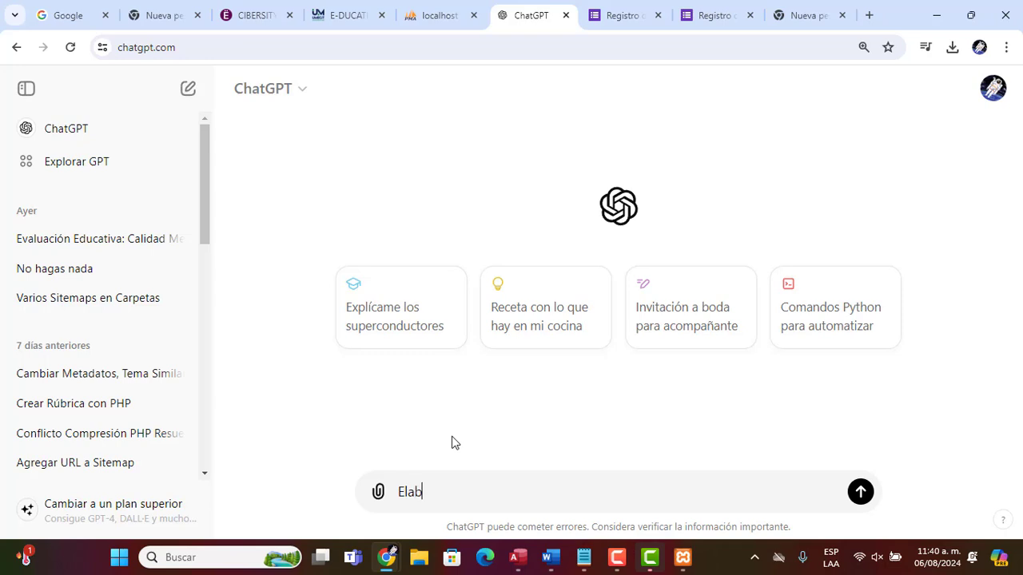
type("ora una tabla en ")
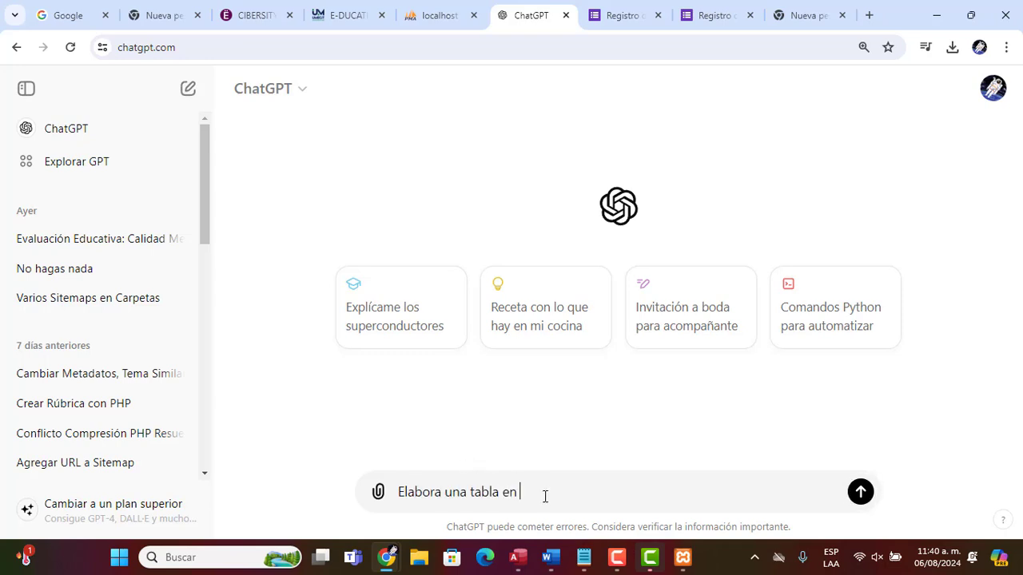
type("Mysql con los siguiente")
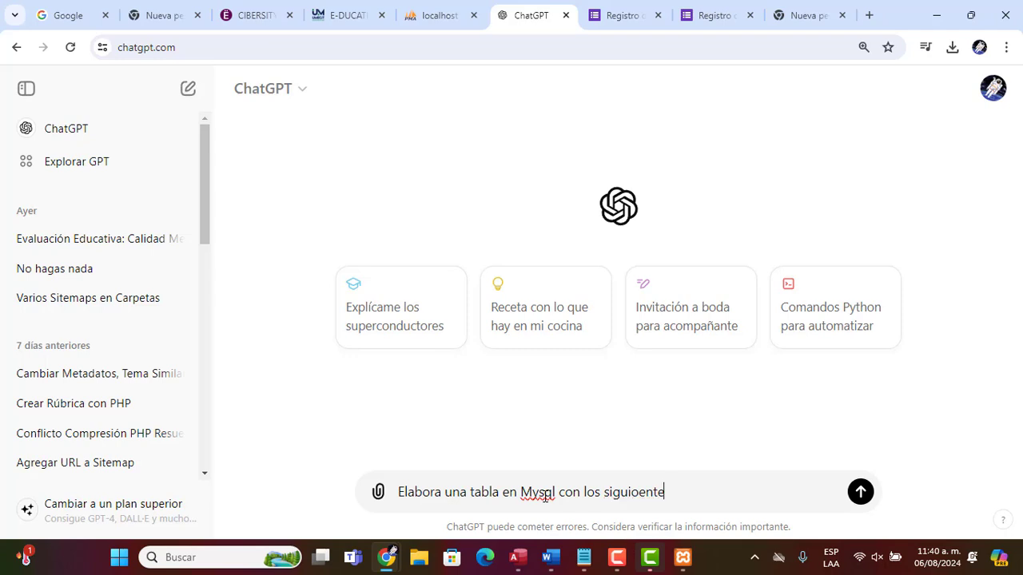
key("BackSpace")
key("BackSpace")
key("BackSpace")
key("BackSpace")
type("o")
key("BackSpace")
type("entes campos ")
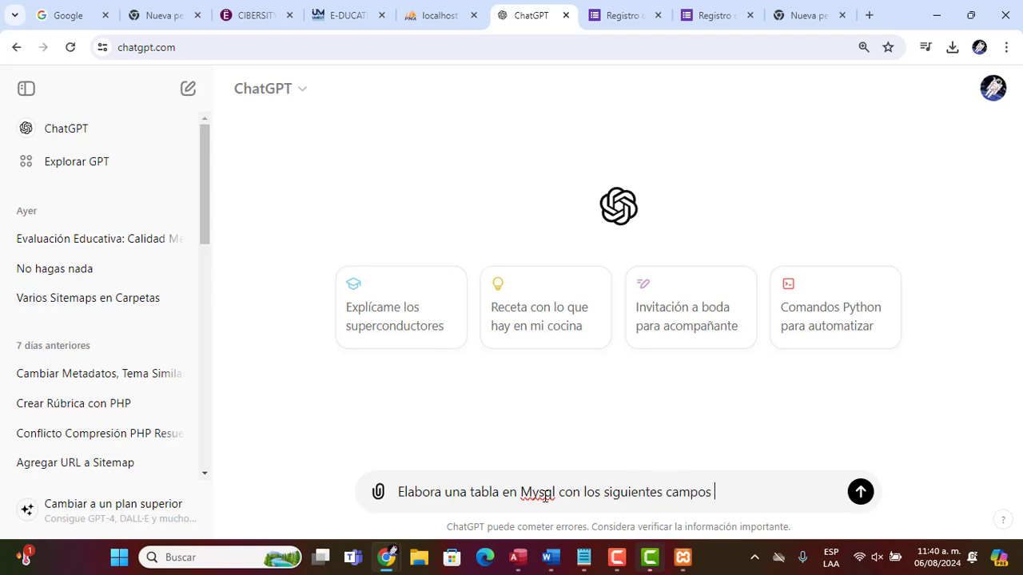
type("(cedula, edad, ")
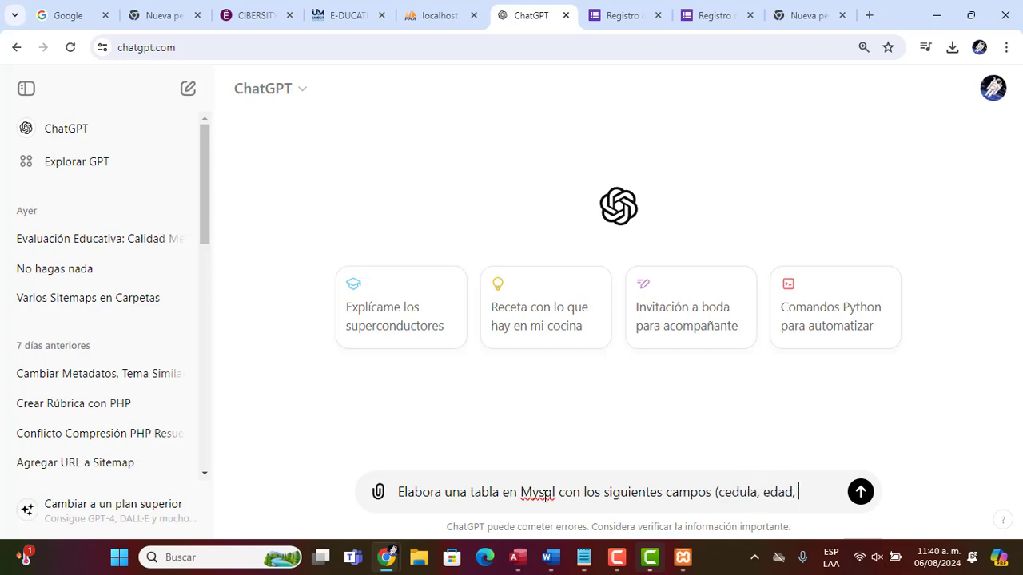
type("salario, corre")
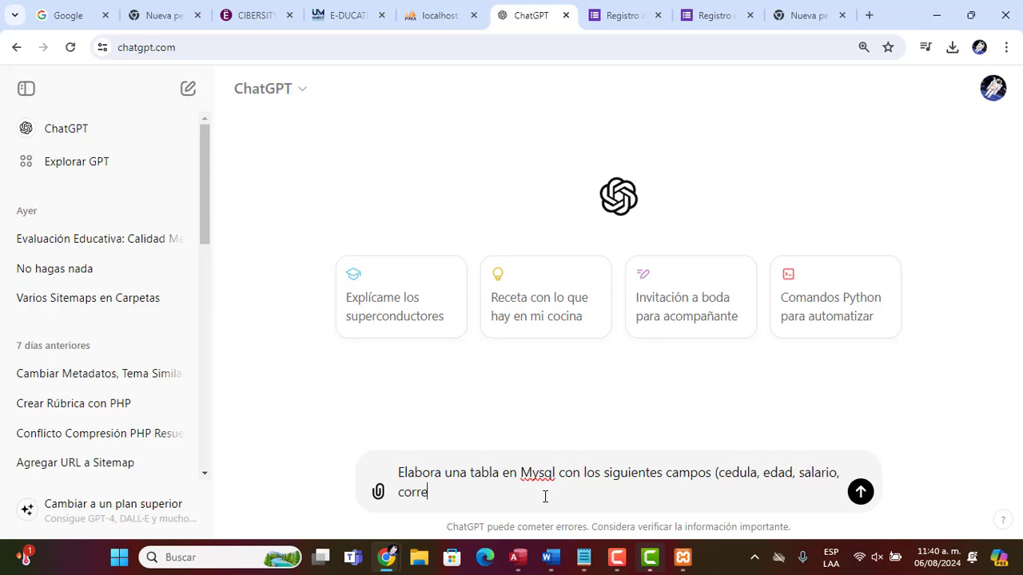
type("o, sid")
key("BackSpace")
key("BackSpace")
key("BackSpace")
type("residenc")
key("Return")
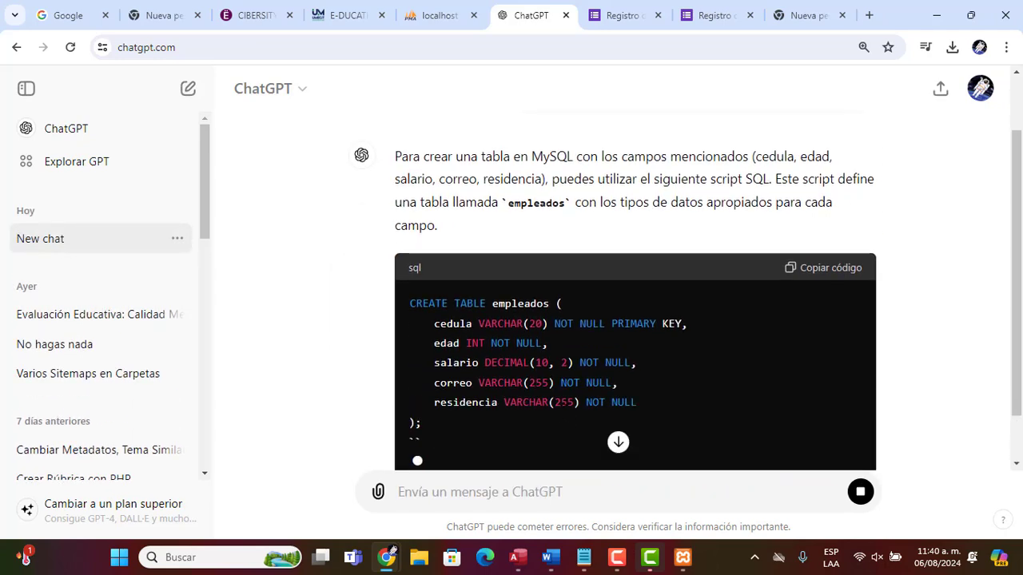
Select the generated CREATE TABLE code in the answer and return to the phpMyAdmin table form
left_click_drag(408, 302, 462, 421)
key("alt+Tab")
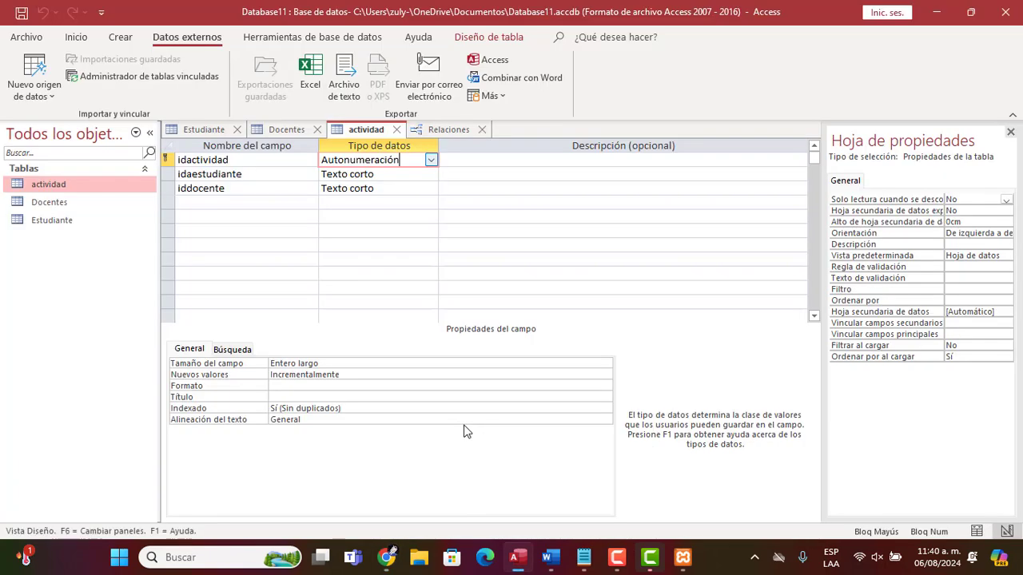
key("alt+Tab")
key("alt+Tab")
key("Tab")
key("Tab")
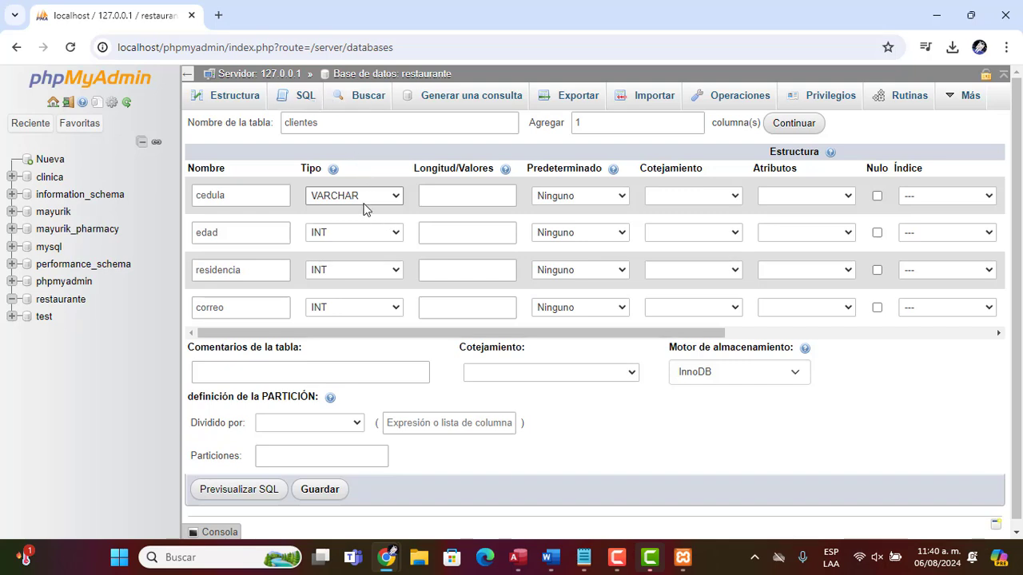
Set the cedula column's length to 50
left_click(453, 199)
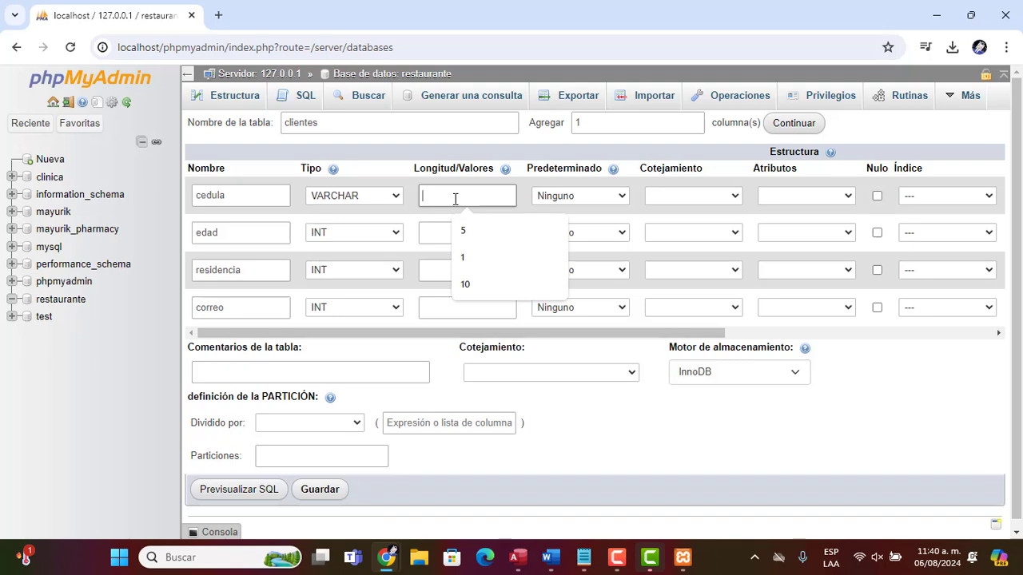
type("100")
left_click(449, 236)
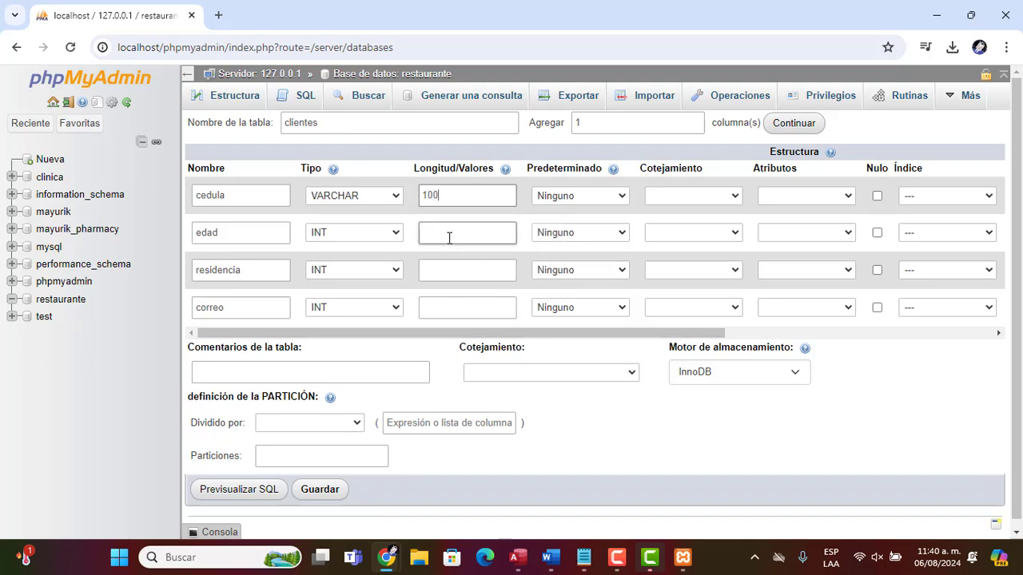
key("BackSpace")
key("BackSpace")
key("BackSpace")
type("50")
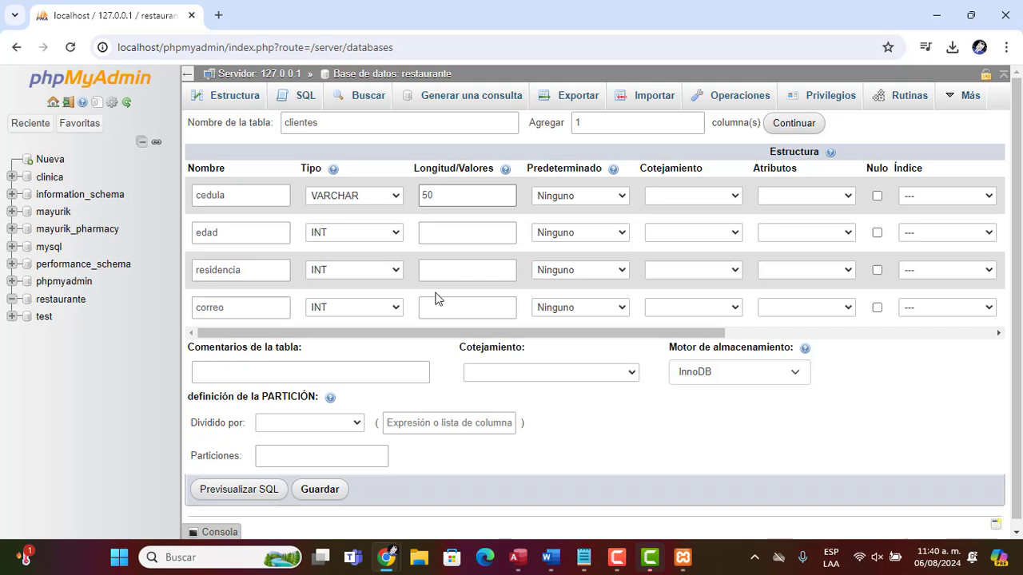
Change residencia to VARCHAR with length 200 and set correo's length to 100
left_click(392, 273)
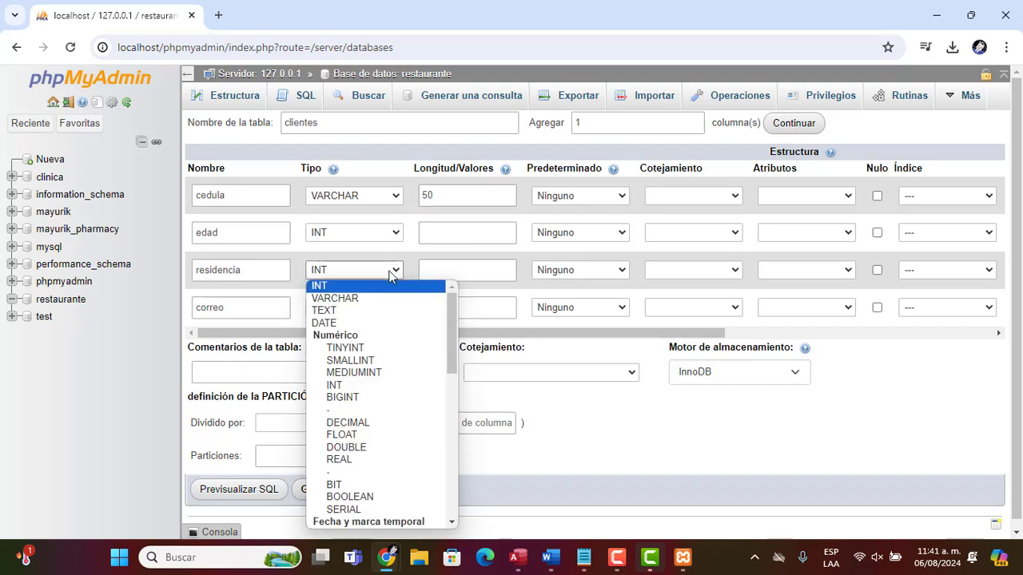
left_click(389, 298)
left_click(456, 270)
type("200")
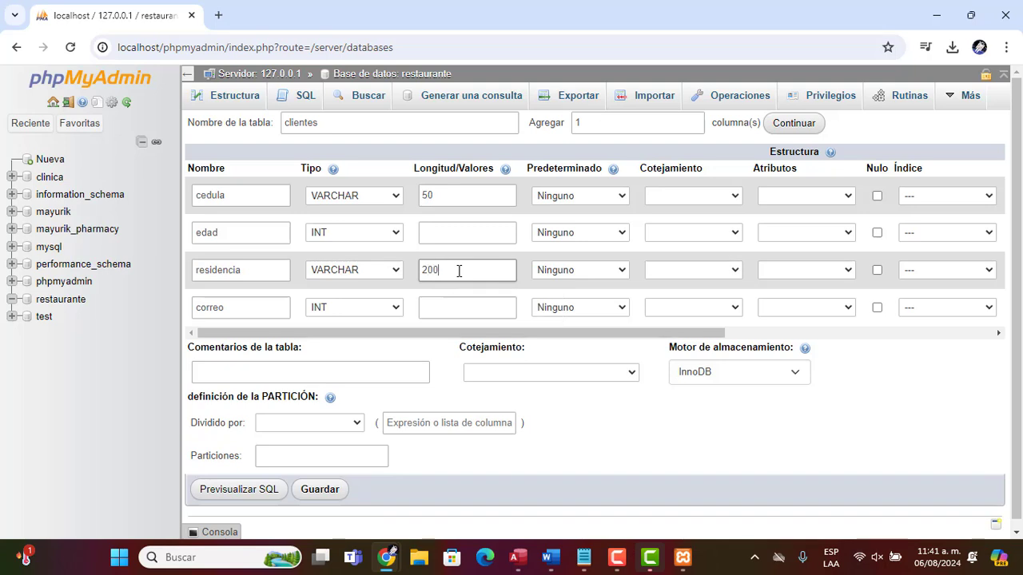
left_click(429, 316)
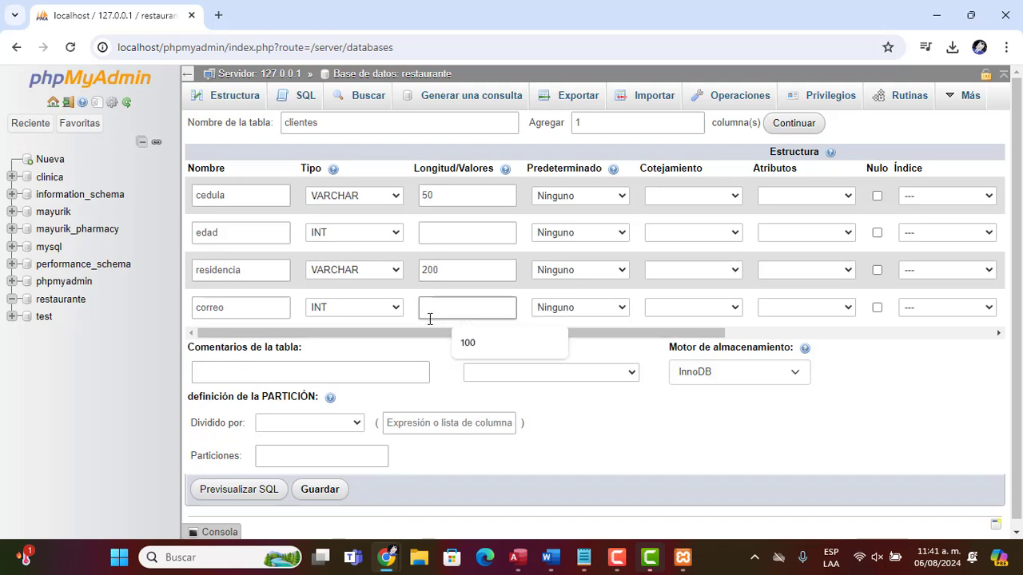
type("1000")
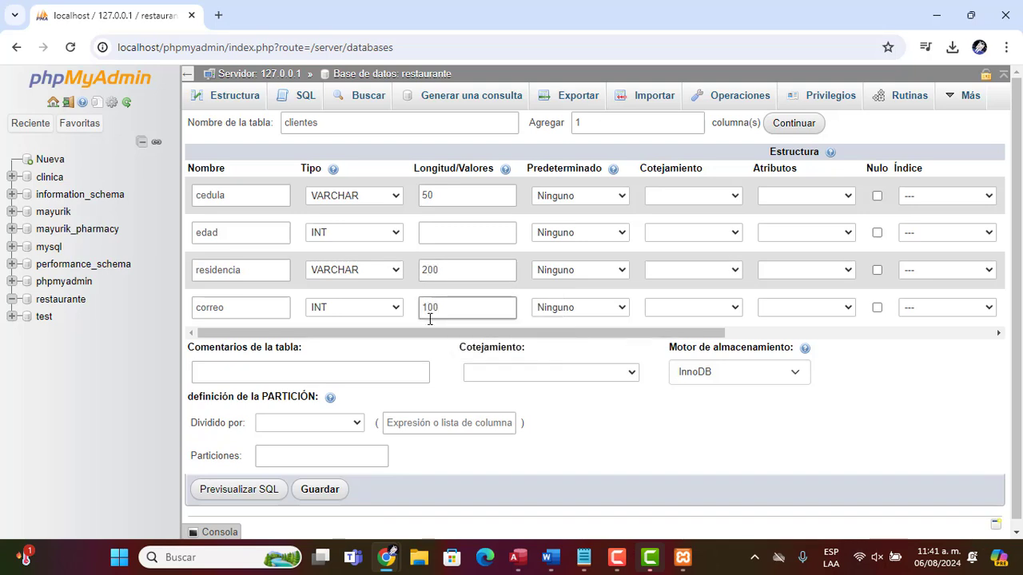
Save the clientes table and make cedula its primary key
scroll(907, 414, "down", 1)
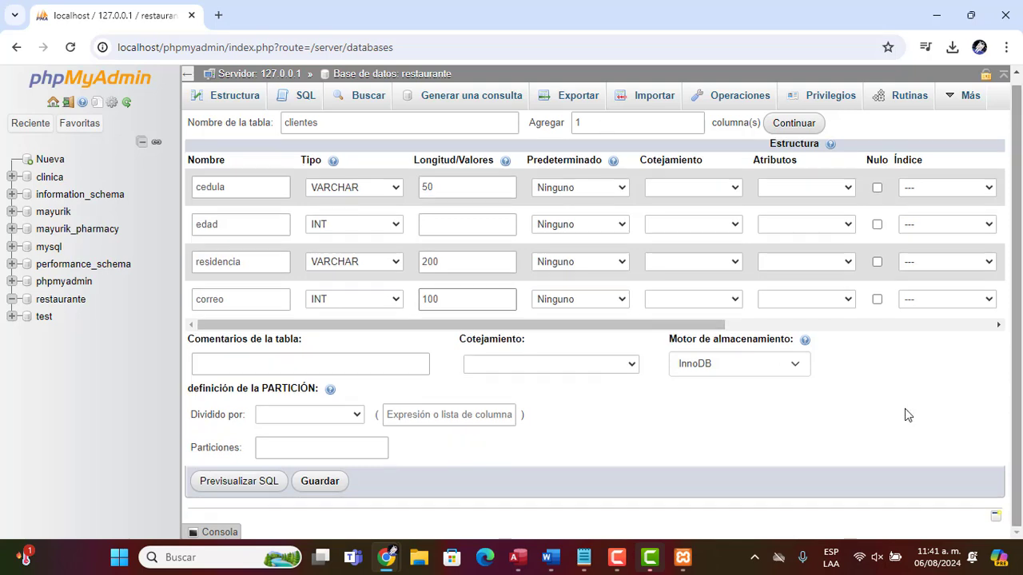
left_click(318, 487)
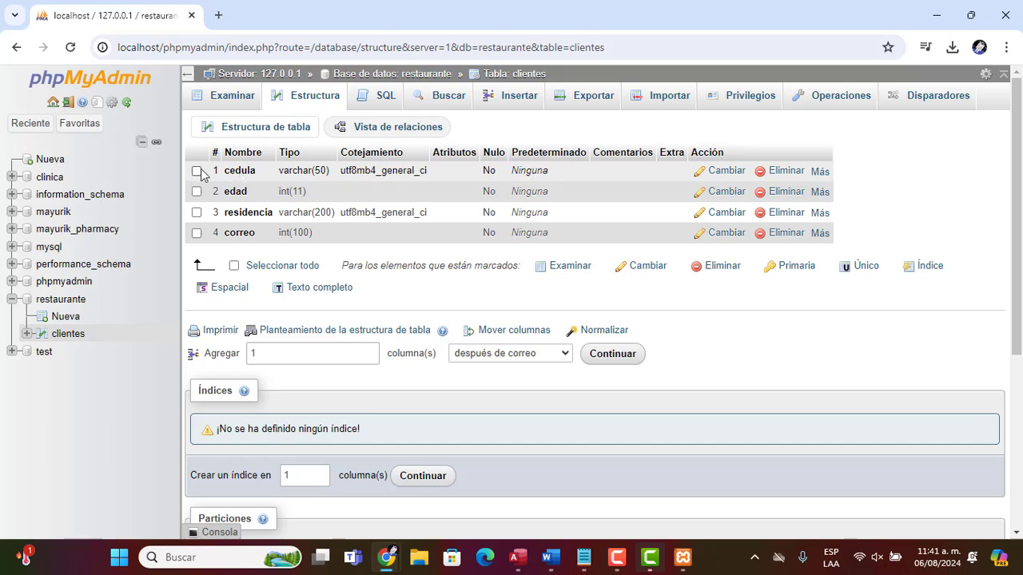
left_click(787, 271)
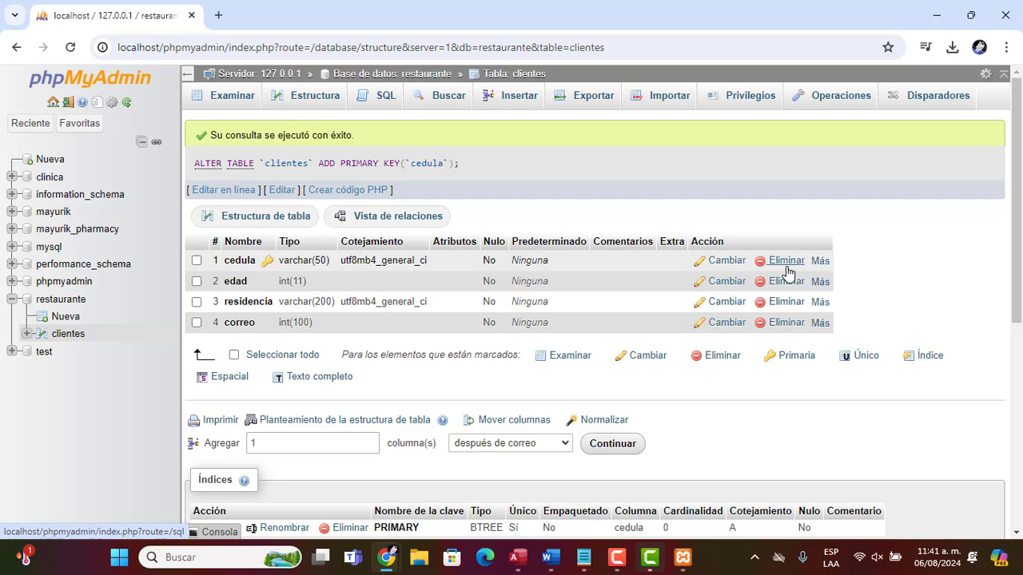
Drop the clientes table from the restaurante database
left_click(449, 77)
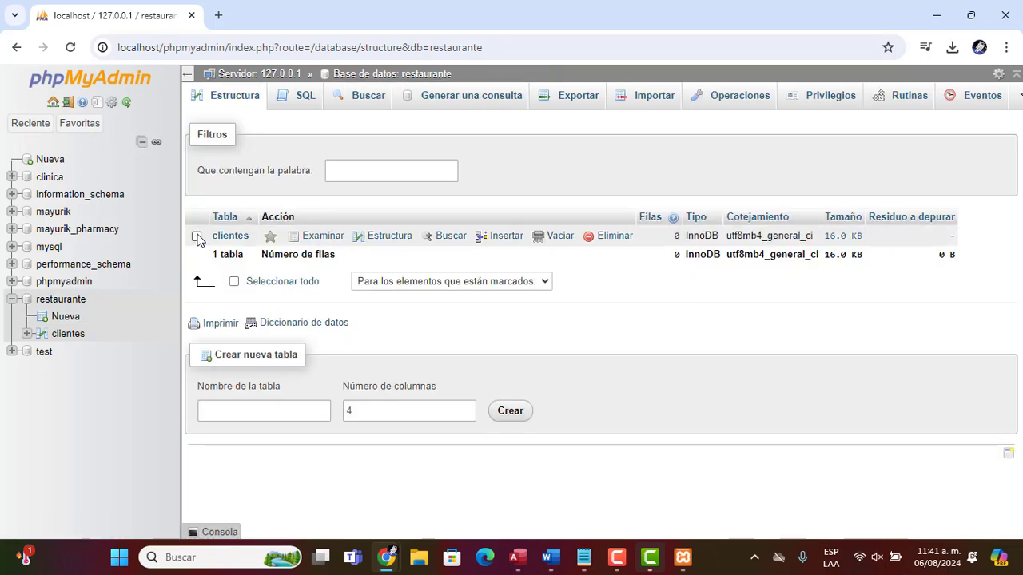
left_click(198, 237)
left_click(599, 239)
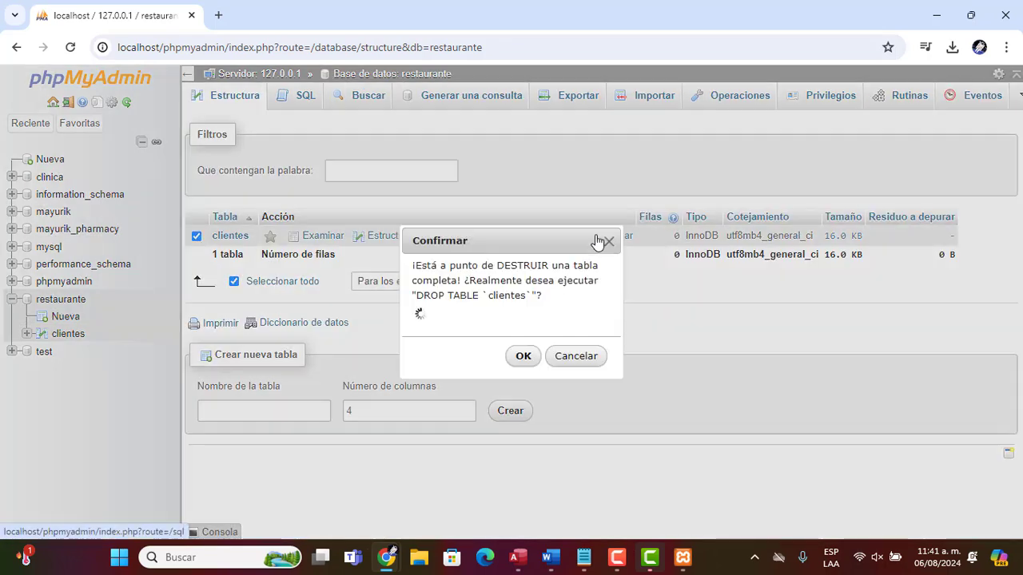
left_click(523, 389)
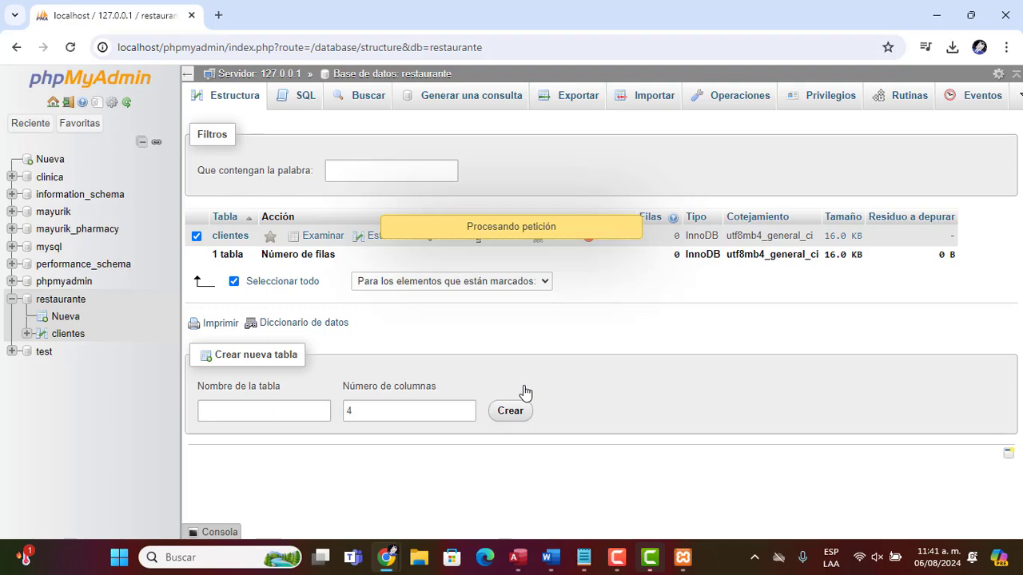
Copy the selected CREATE TABLE empleados code from the ChatGPT answer
key("alt+Tab")
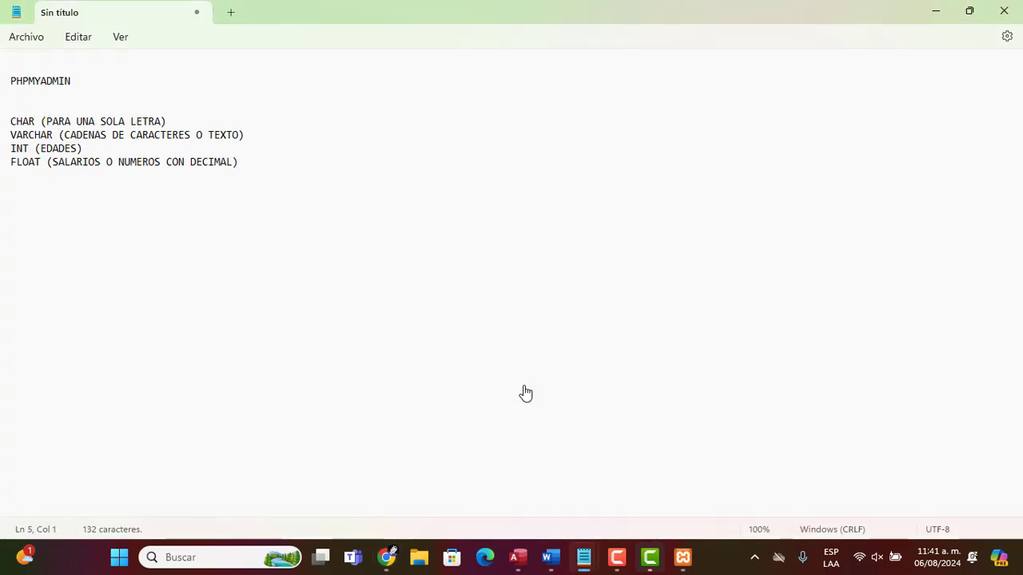
key("alt+Tab")
key("alt+Tab")
key("Tab")
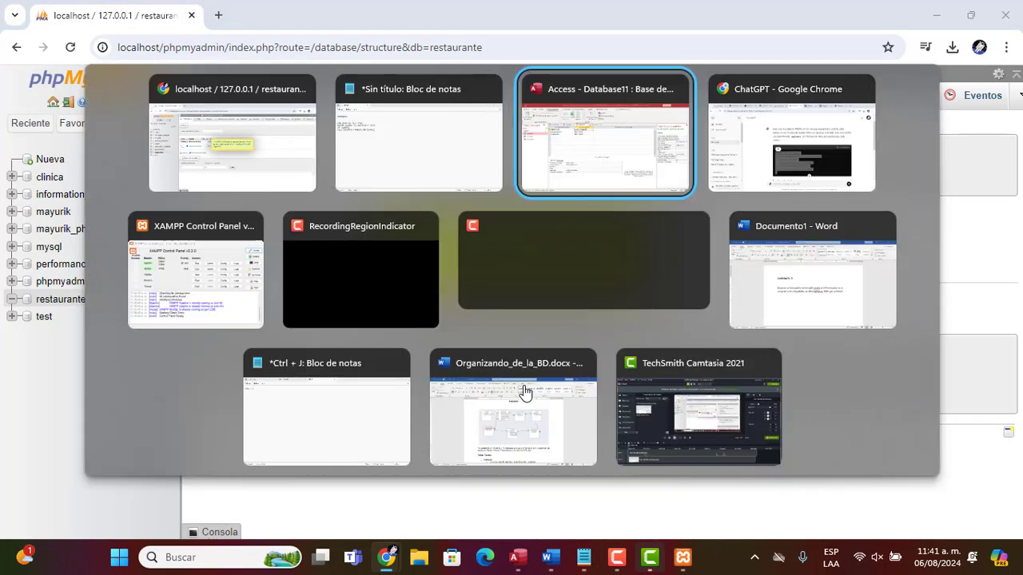
key("Tab")
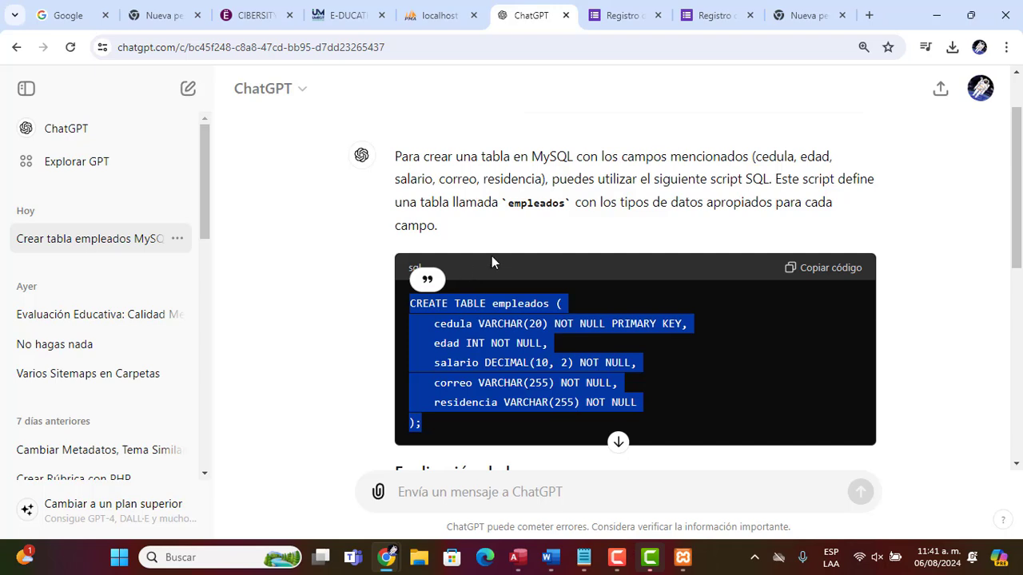
right_click(475, 304)
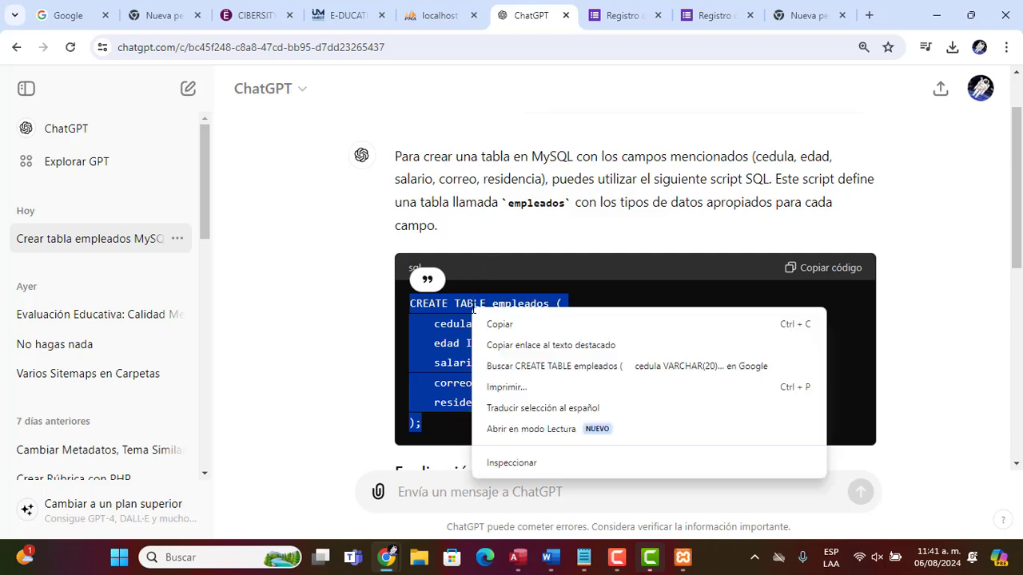
left_click(493, 324)
Paste the CREATE TABLE empleados script into the restaurante database's SQL editor and run it
key("alt+Tab")
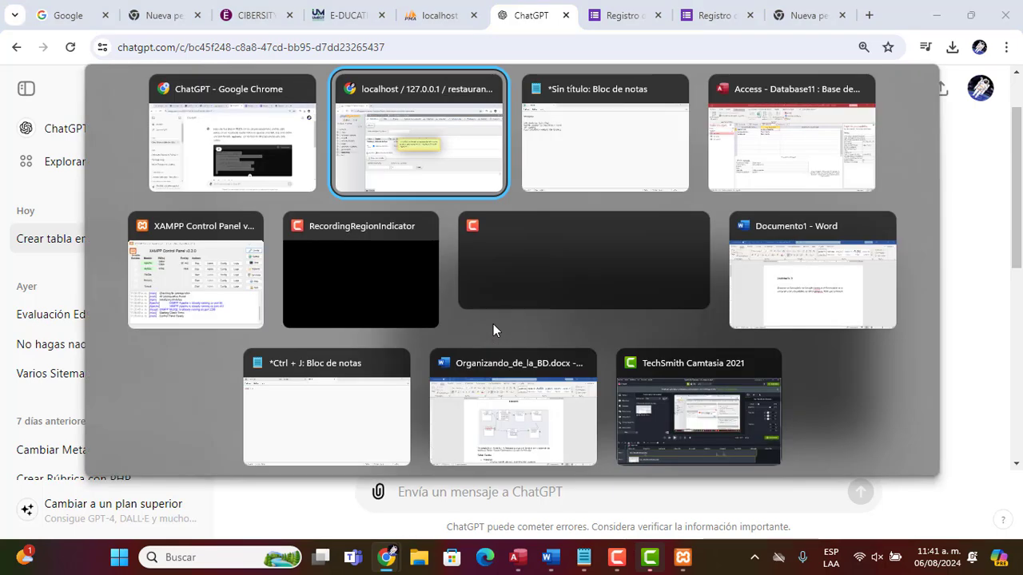
left_click(304, 96)
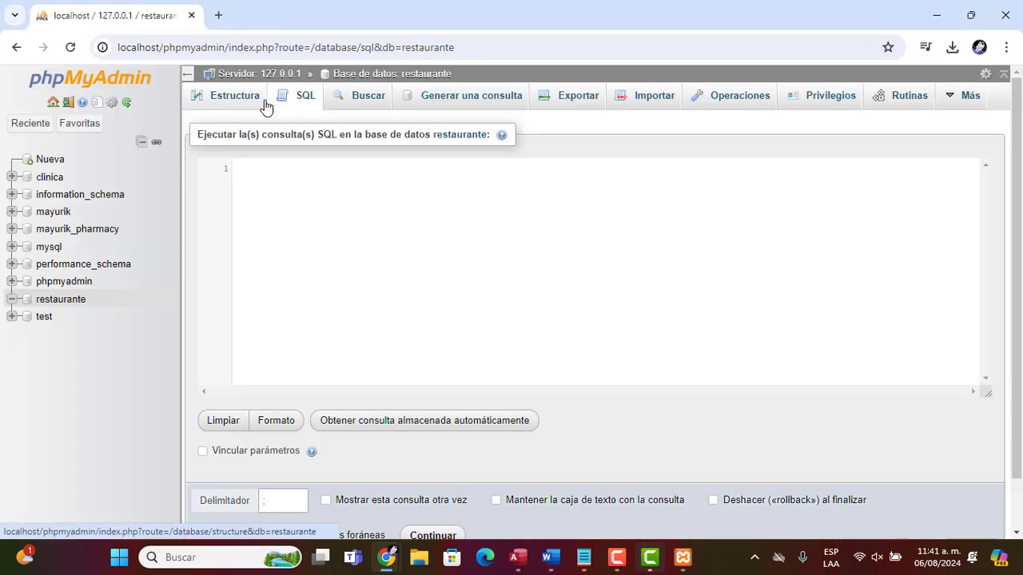
left_click(231, 101)
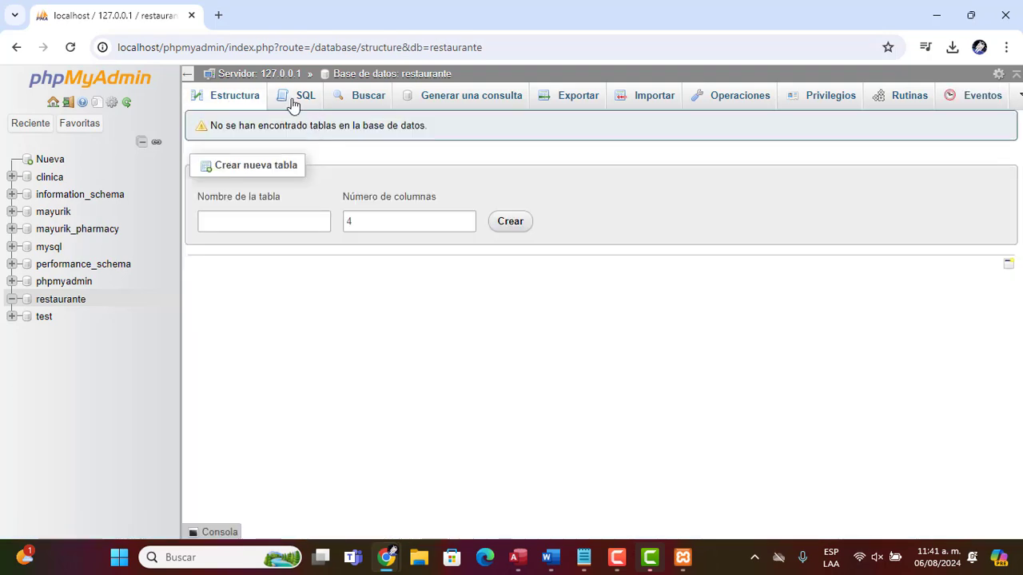
left_click(292, 104)
type("CREATE TABLE empleados (     cedula VARCHAR(20) NOT NULL PRIMARY KEY,     edad INT NOT NULL,     salario DECIMAL(10, 2) NOT NULL,     correo VARCHAR(255) NOT NULL,     residencia VARCHAR(255) NOT NULL );")
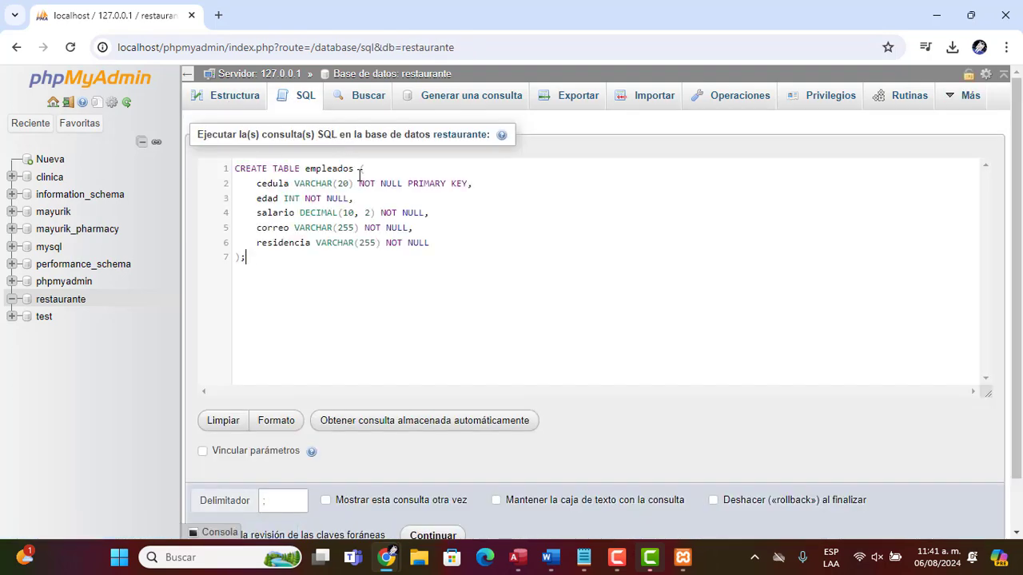
scroll(1018, 395, "down", 2)
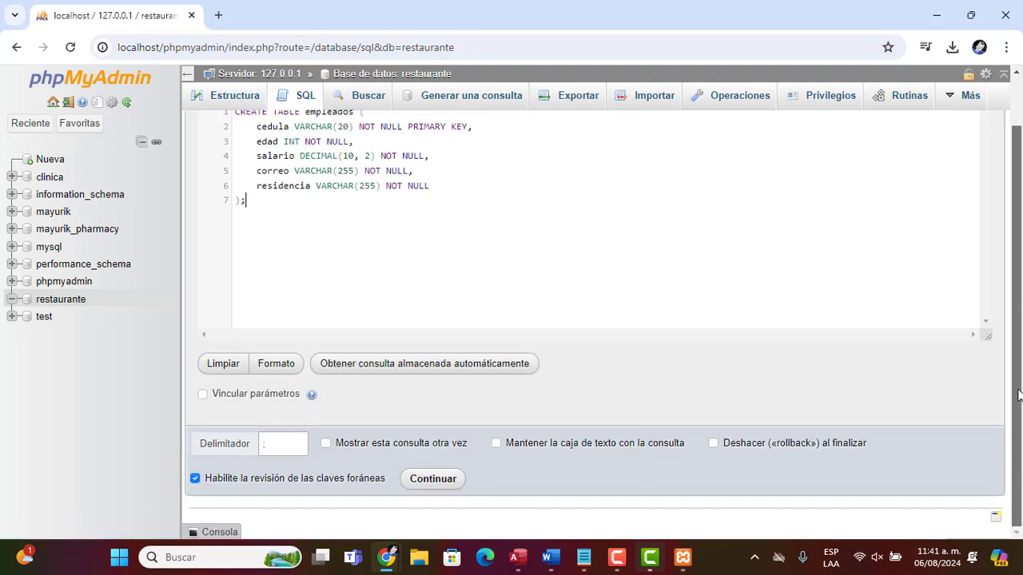
left_click(434, 481)
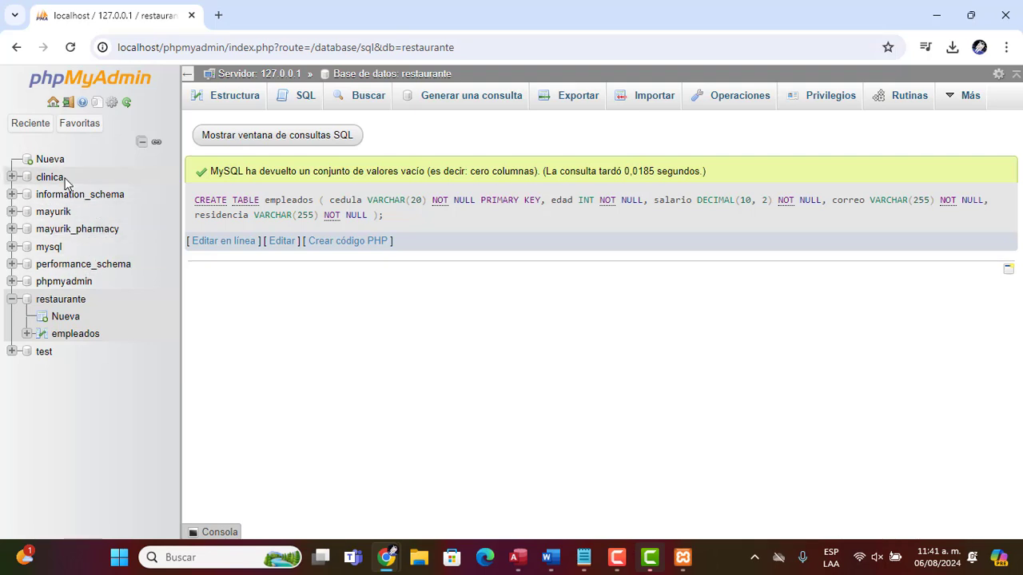
Open the empleados table's structure, then switch back to ChatGPT
left_click(408, 76)
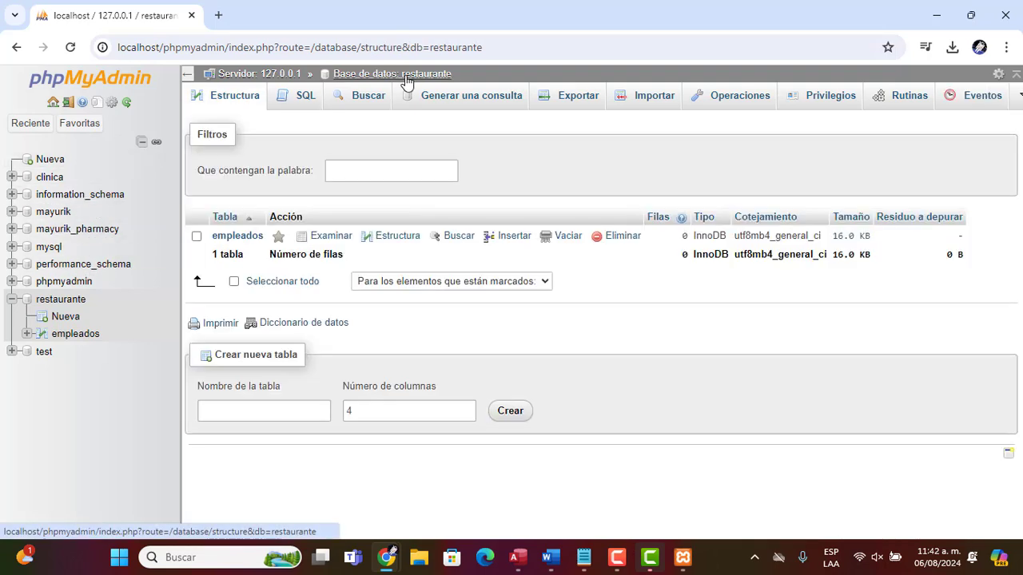
left_click(385, 239)
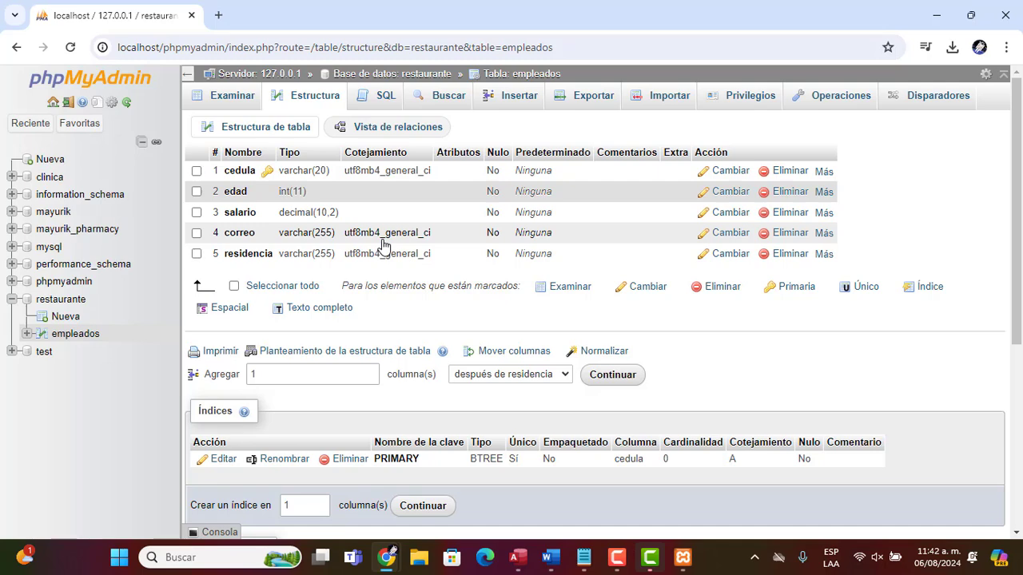
key("alt+Tab")
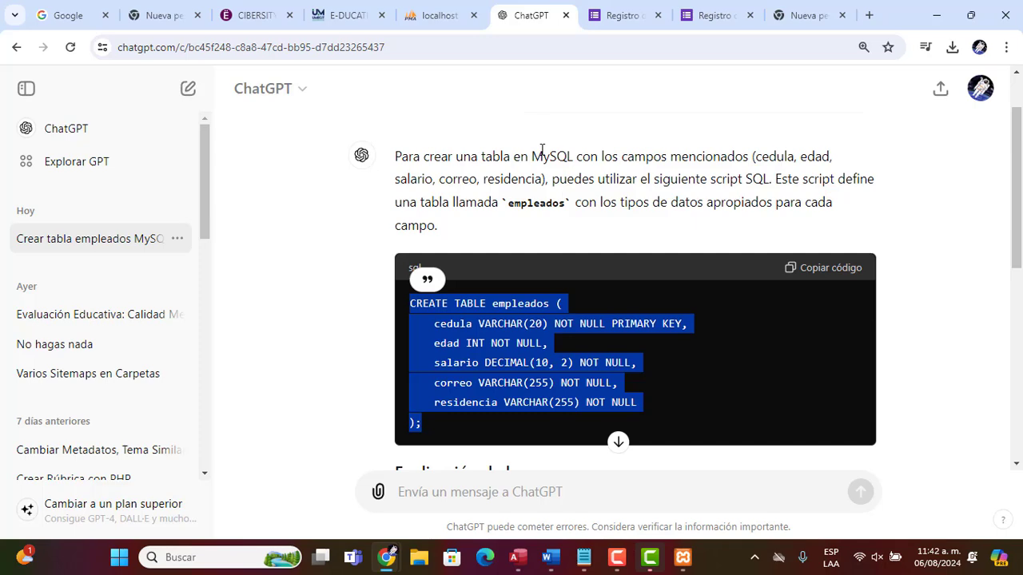
Compare the ChatGPT CREATE TABLE script with the empleados table structure in phpMyAdmin
left_click_drag(1019, 141, 1019, 110)
key("alt+Tab")
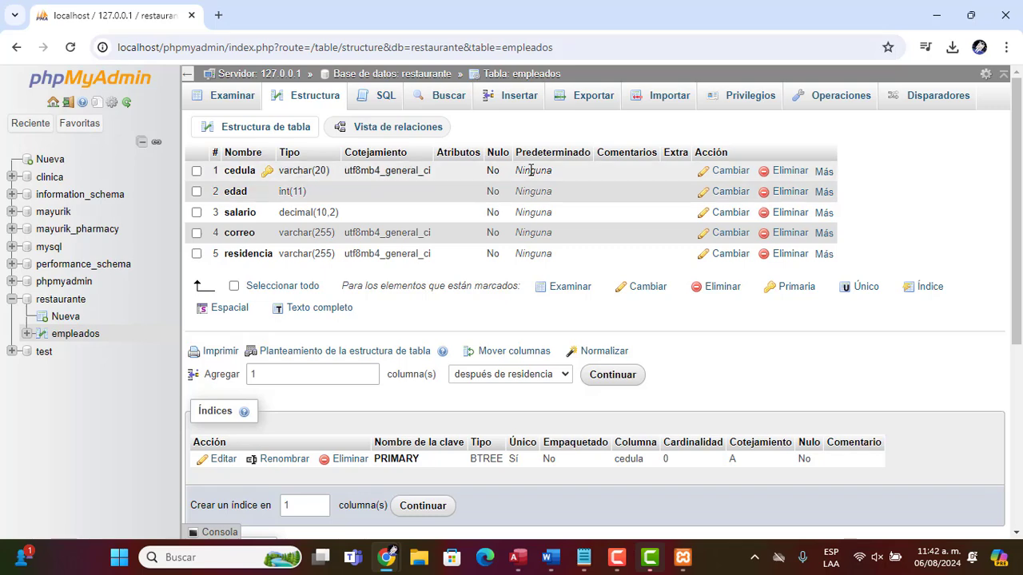
key("alt+Tab")
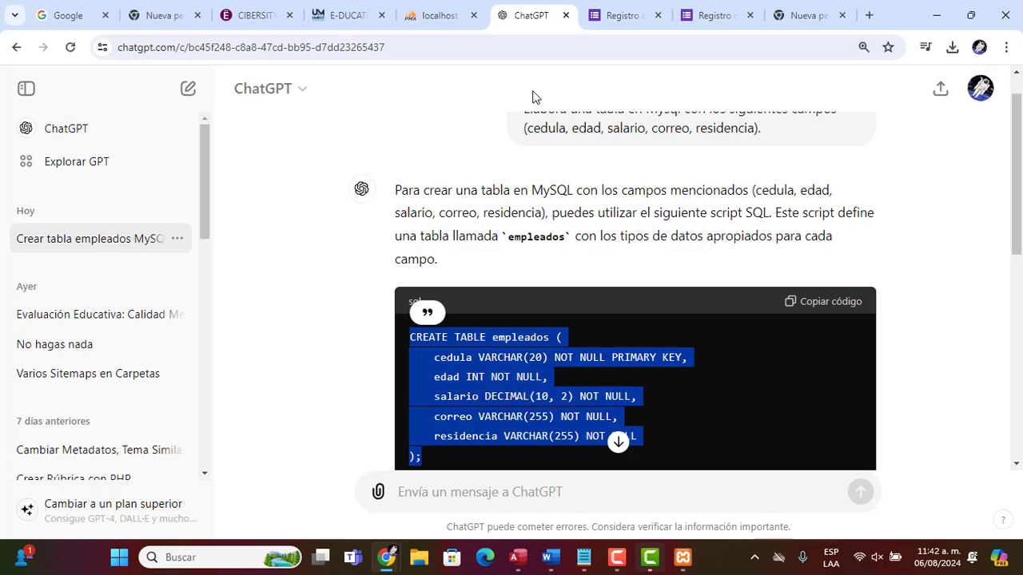
key("alt+Tab")
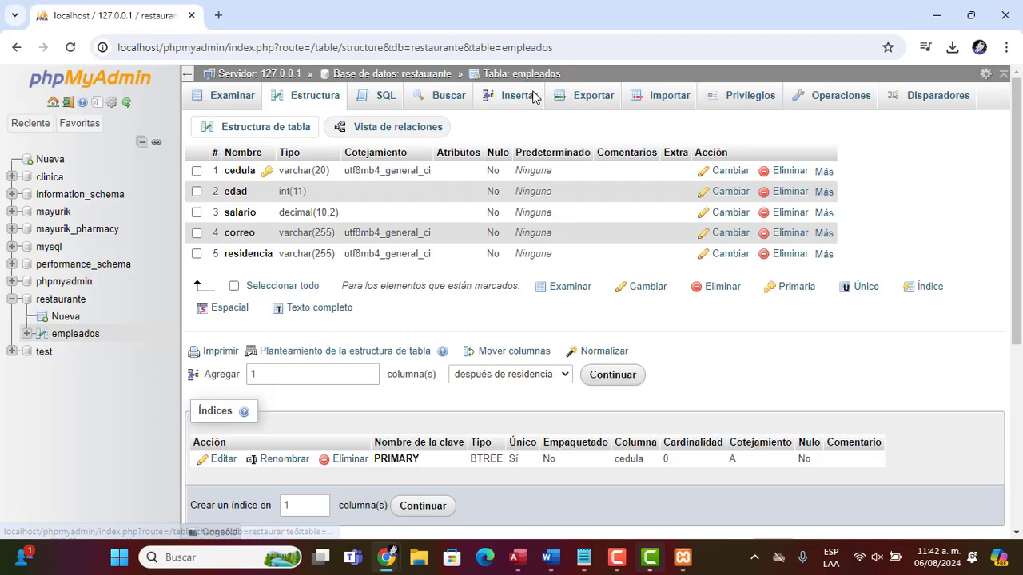
key("alt+Tab")
key("alt+Tab")
key("alt+Tab")
key("alt+Tab")
key("alt+Tab")
key("alt+Tab")
key("alt+Tab")
key("alt+Tab")
key("alt+Tab")
key("alt+Tab")
key("alt+Tab")
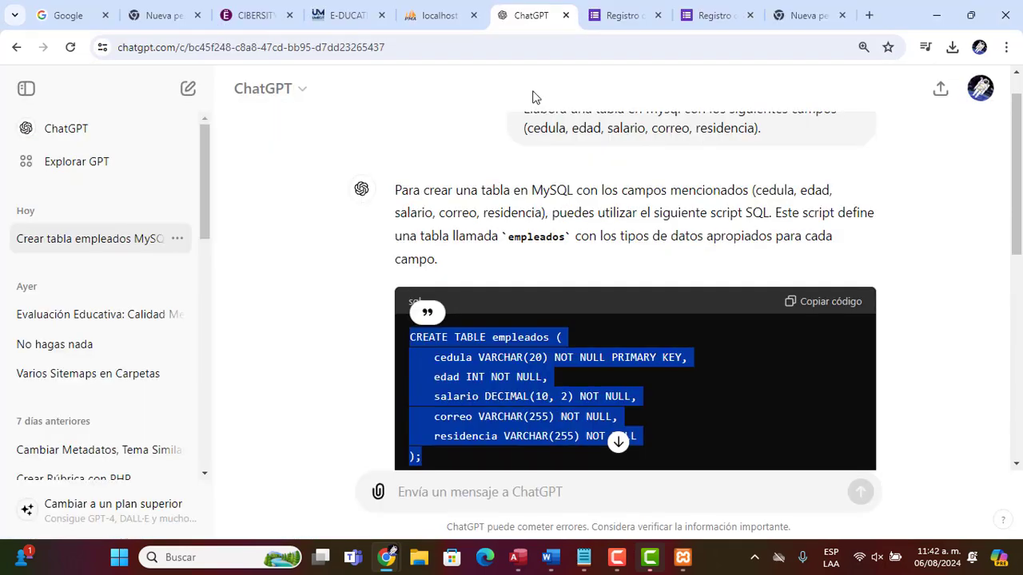
Open the Import page of the restaurante database in phpMyAdmin
left_click(440, 15)
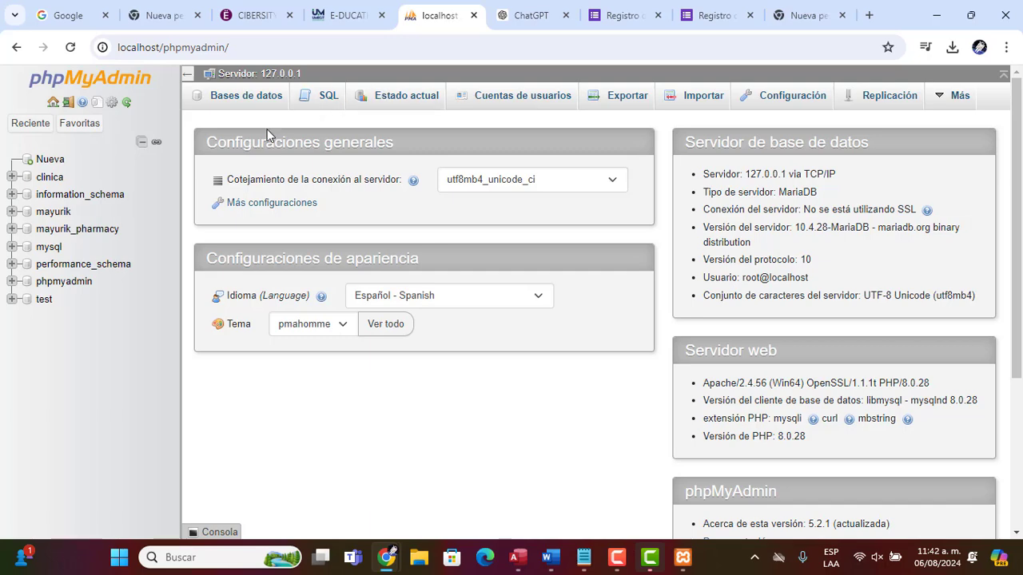
left_click(238, 98)
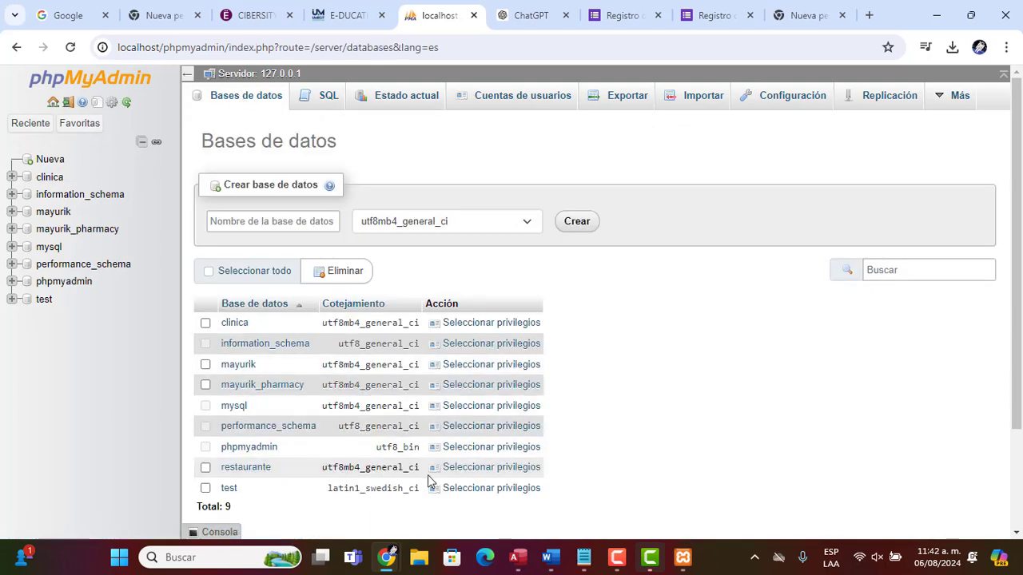
left_click(254, 470)
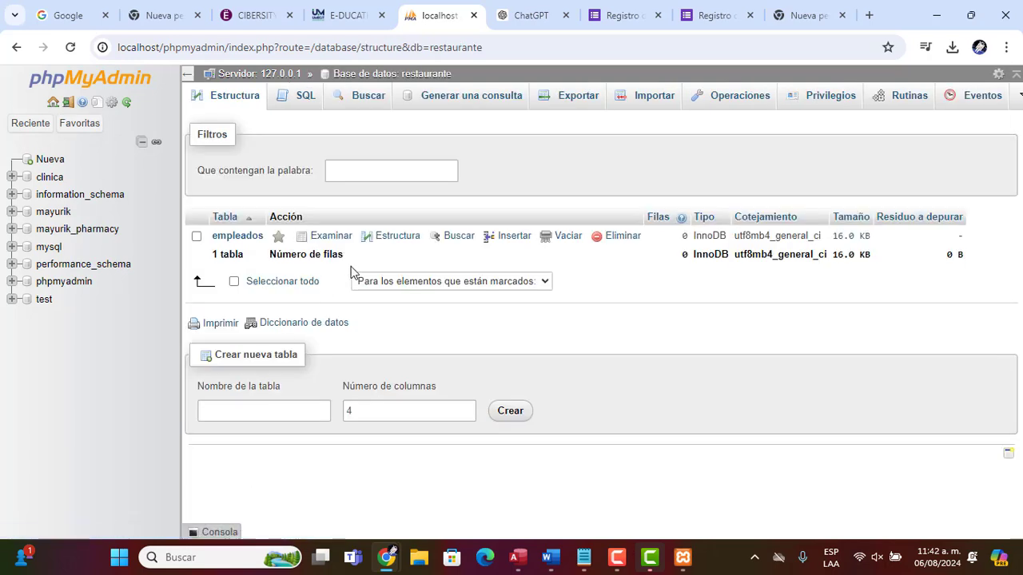
left_click(650, 102)
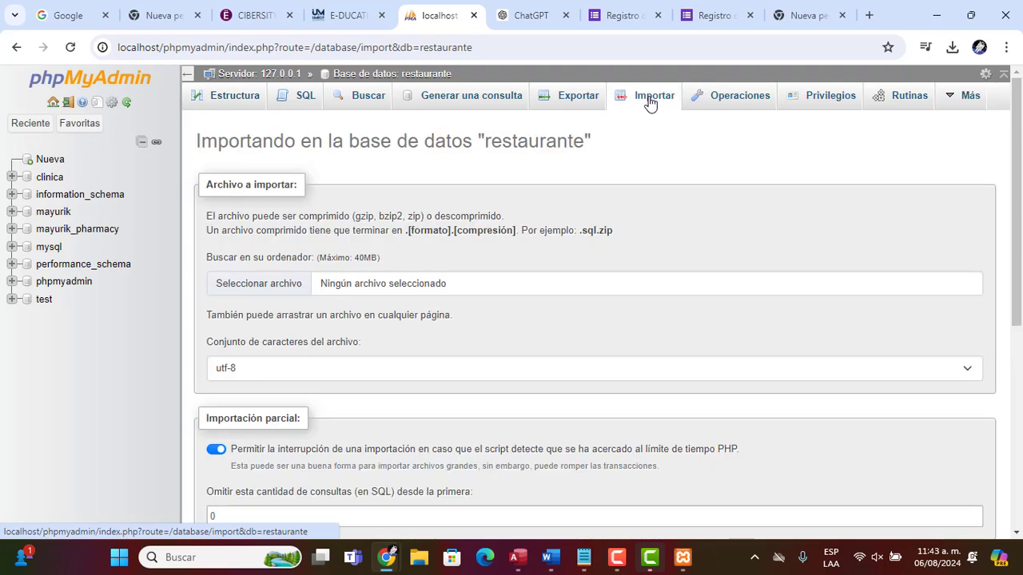
Launch Excel and start a blank workbook
left_click(516, 563)
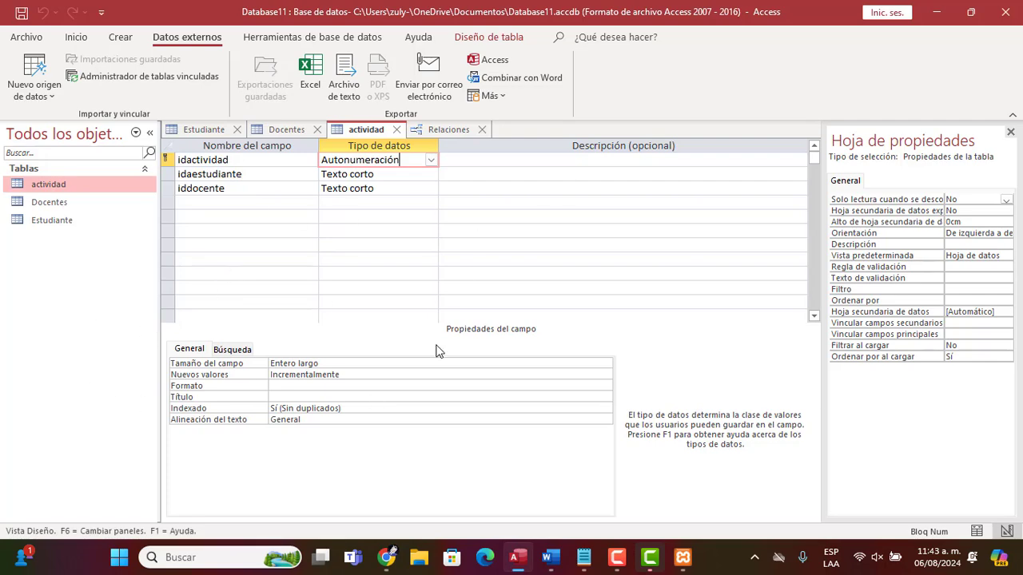
key("alt+Tab")
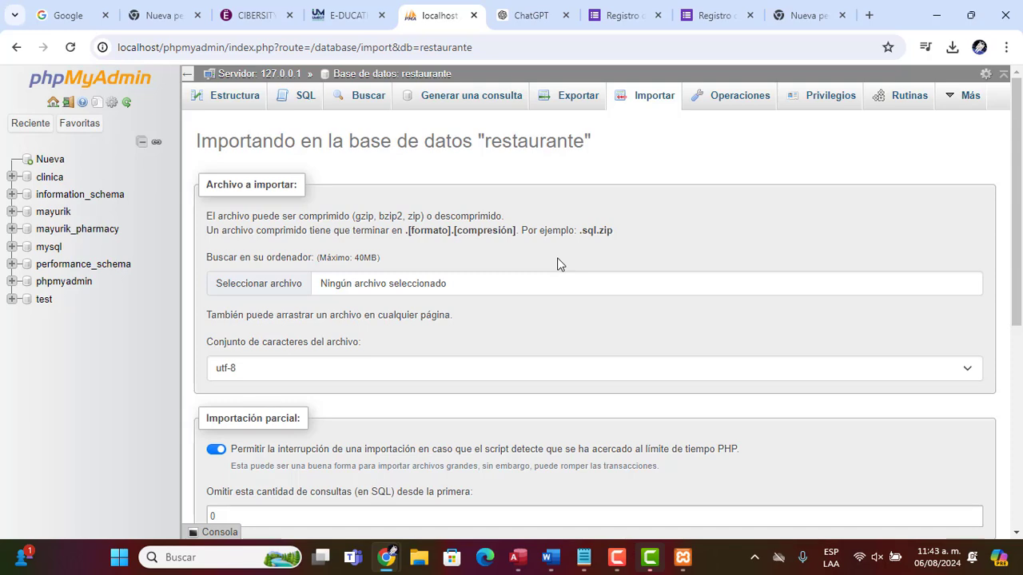
key("alt+Tab")
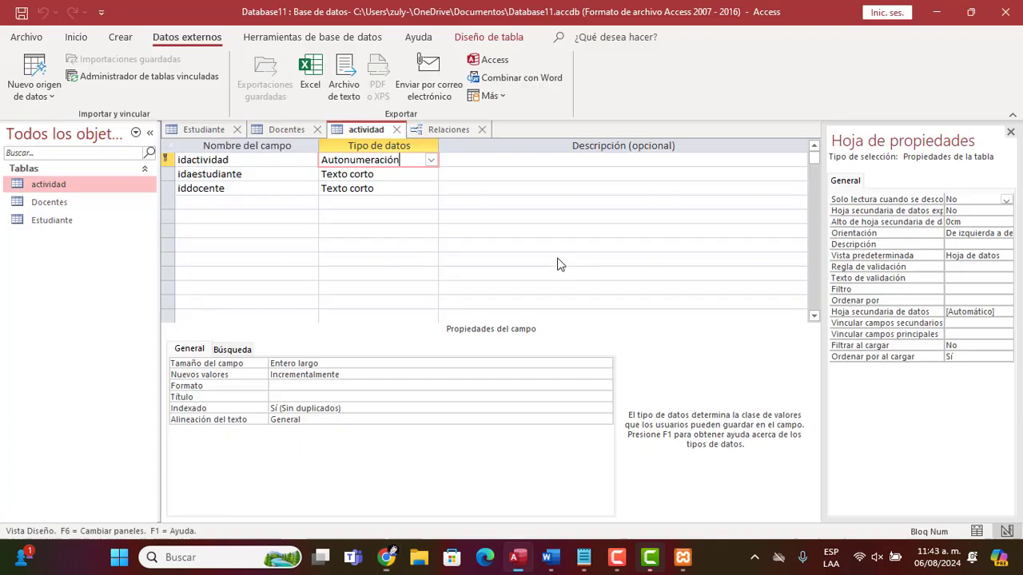
key("super")
type("excel")
key("Return")
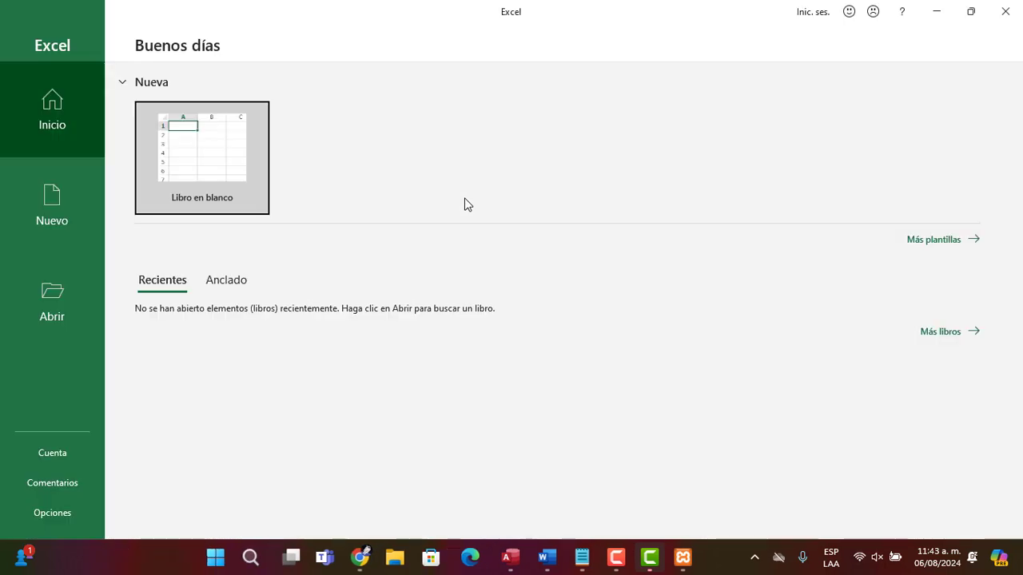
left_click(194, 160)
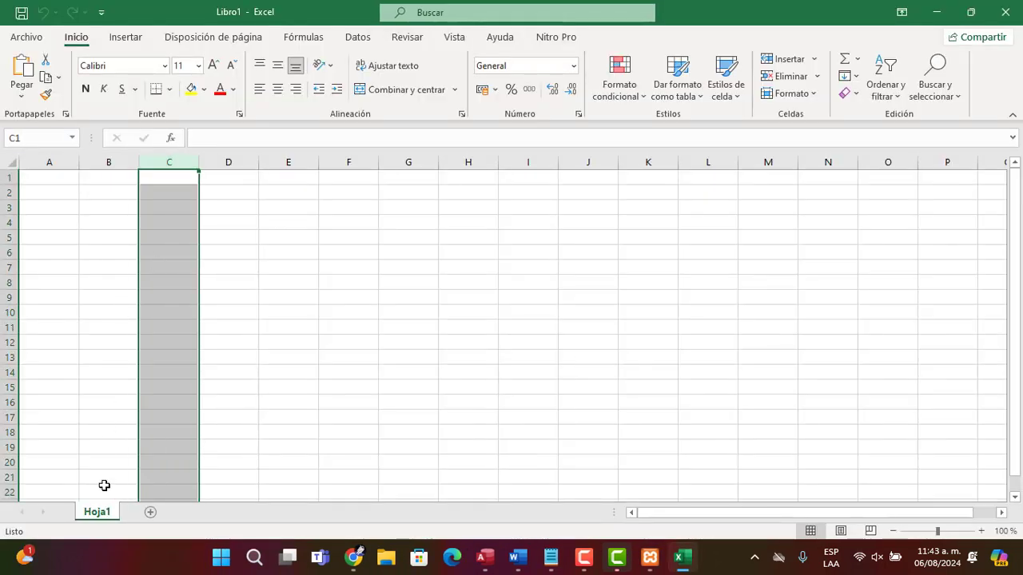
Rename the worksheet to restaurante
double_click(99, 516)
type("restayr")
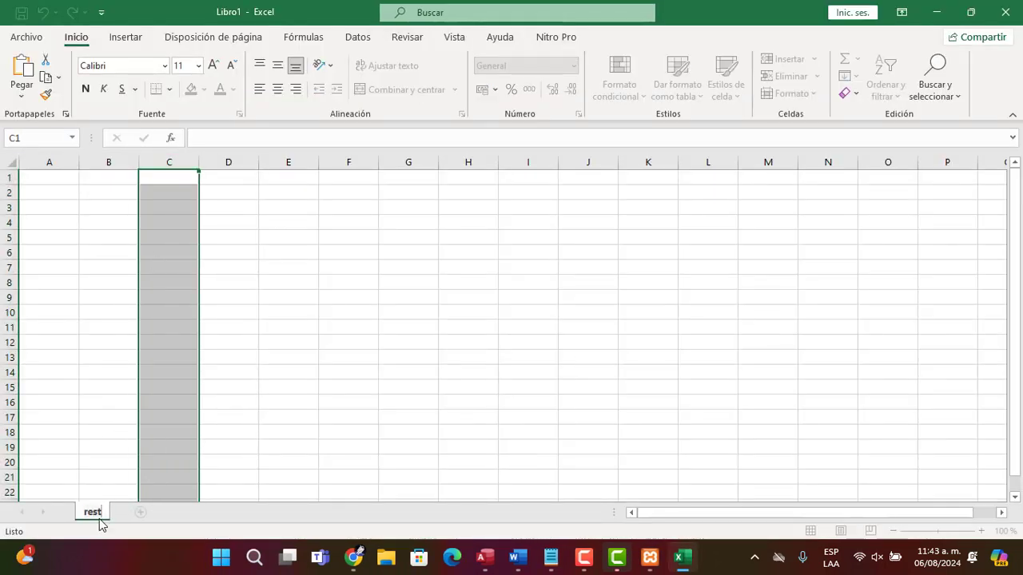
key("BackSpace")
key("BackSpace")
type("urante")
key("Return")
key("Return")
key("ctrl+Home")
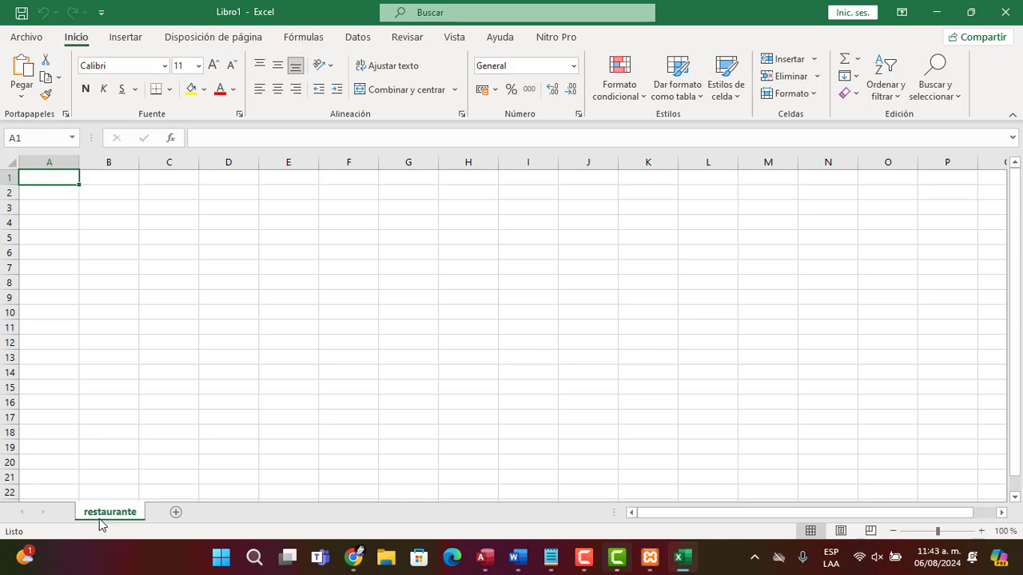
Enter the column headers CEDULA, NOMBRE, EDAD, RESIDENCIA and CORREO in the first row
type("CEDULA")
key("Tab")
type("NO ")
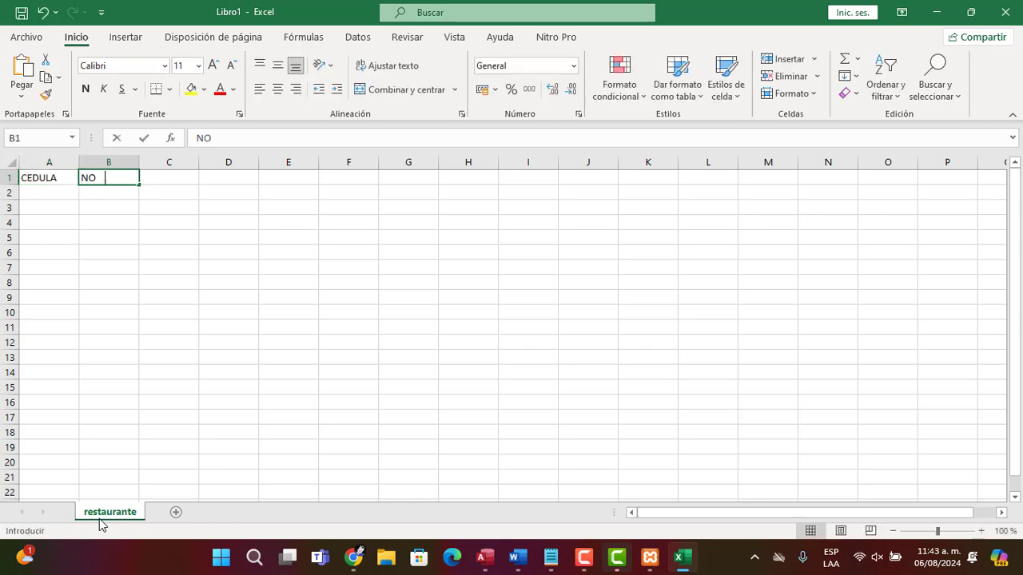
type("MBRE")
key("Tab")
type("EDAD")
key("Tab")
type("RESI")
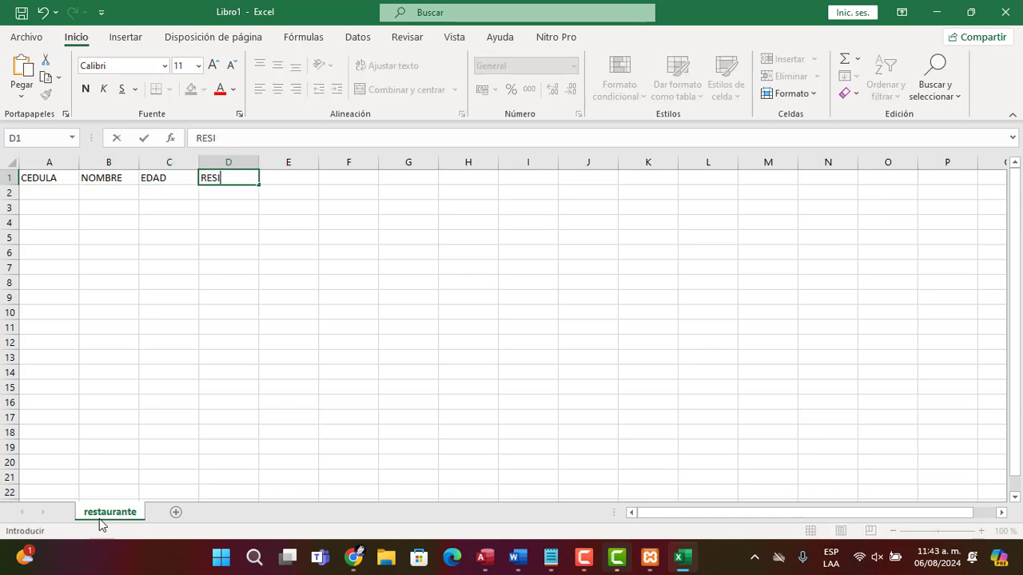
type("DENCIA")
key("Tab")
type("R")
key("BackSpace")
type("CORRE")
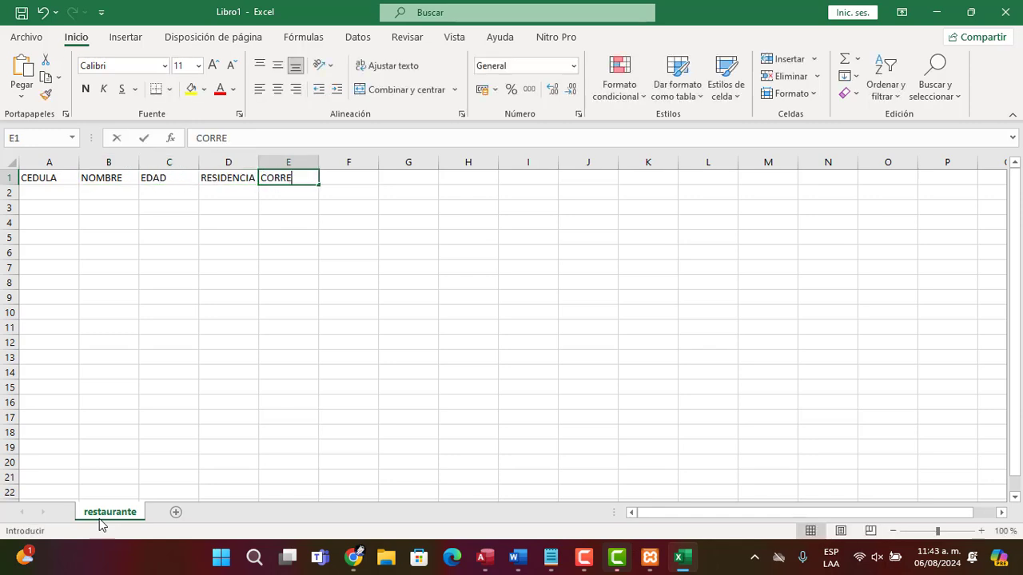
type("O")
key("Return")
key("Left")
key("Left")
key("Left")
key("Left")
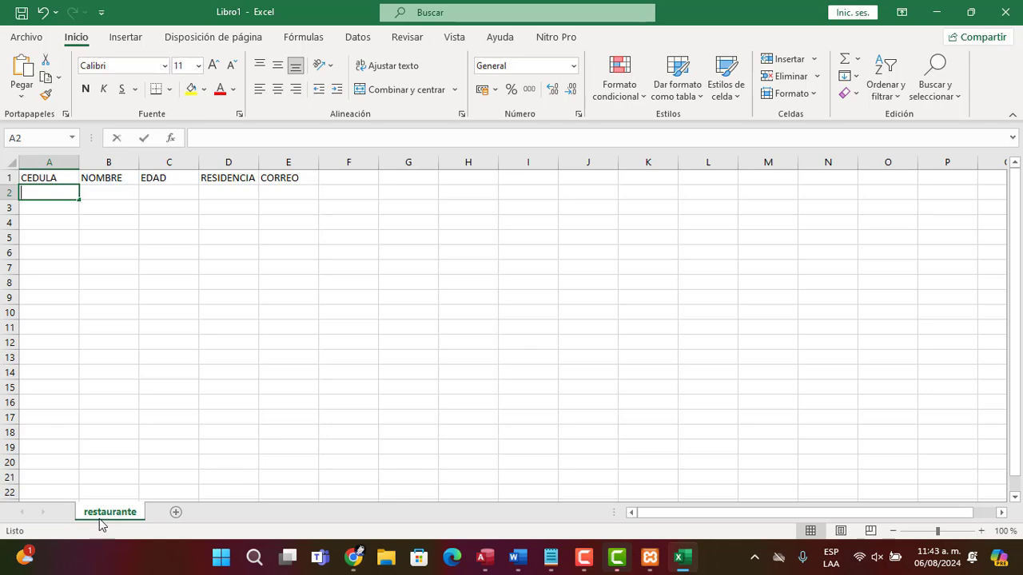
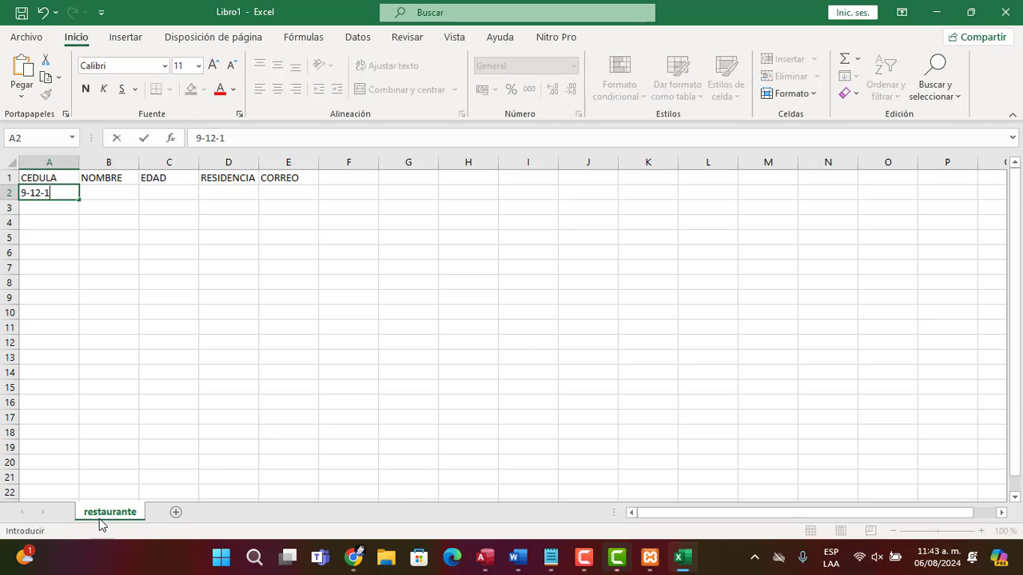
Enter a sample cédula number in A2 and copy it down through A15
key("Return")
key("Up")
key("ctrl+c")
key("Down")
key("shift+Down")
key("shift+Down")
key("shift+Down")
key("shift+Down")
key("shift+Down")
key("shift+Down")
key("shift+Down")
key("shift+Down")
key("shift+Down")
key("shift+Down")
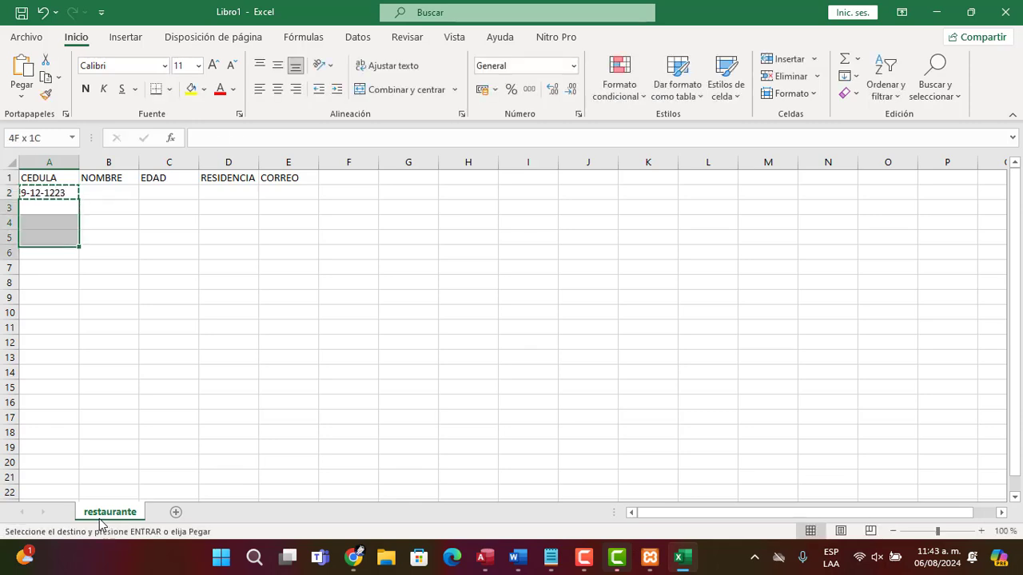
key("shift+Down")
key("shift+Down")
key("ctrl+v")
key("Escape")
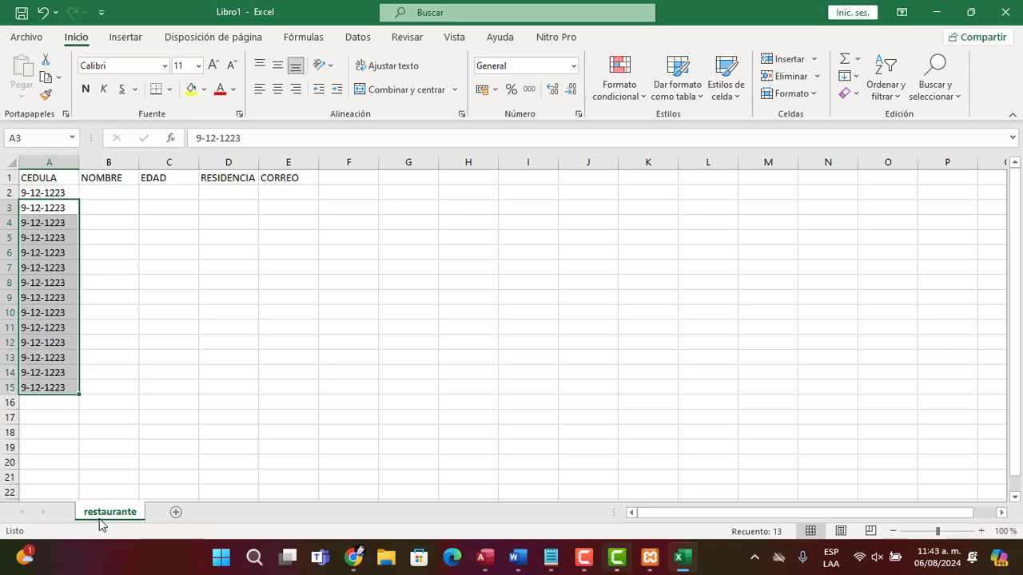
Enter a sample employee's full name in B2 and copy it down through B15
key("Right")
key("Right")
key("Up")
key("Up")
key("Left")
key("Down")
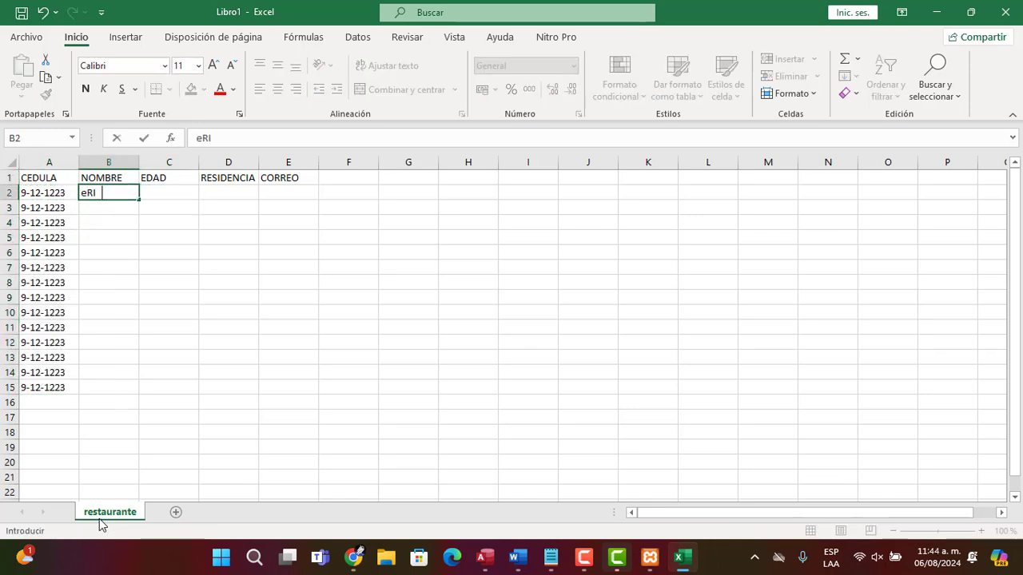
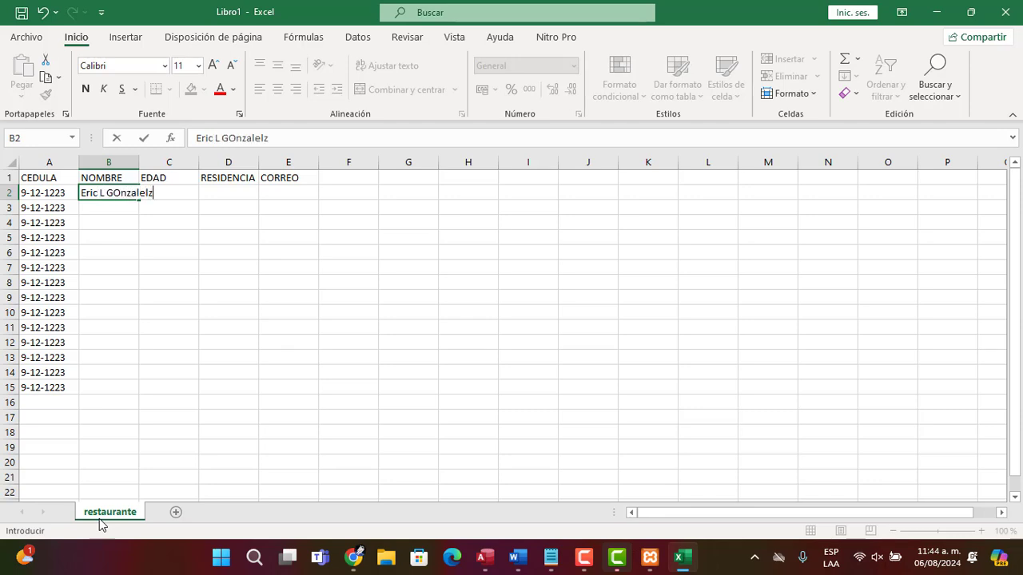
key("Return")
key("Up")
key("ctrl+c")
key("Down")
key("shift+Down")
key("shift+Down")
key("shift+Down")
key("shift+Down")
key("shift+Down")
key("shift+Down")
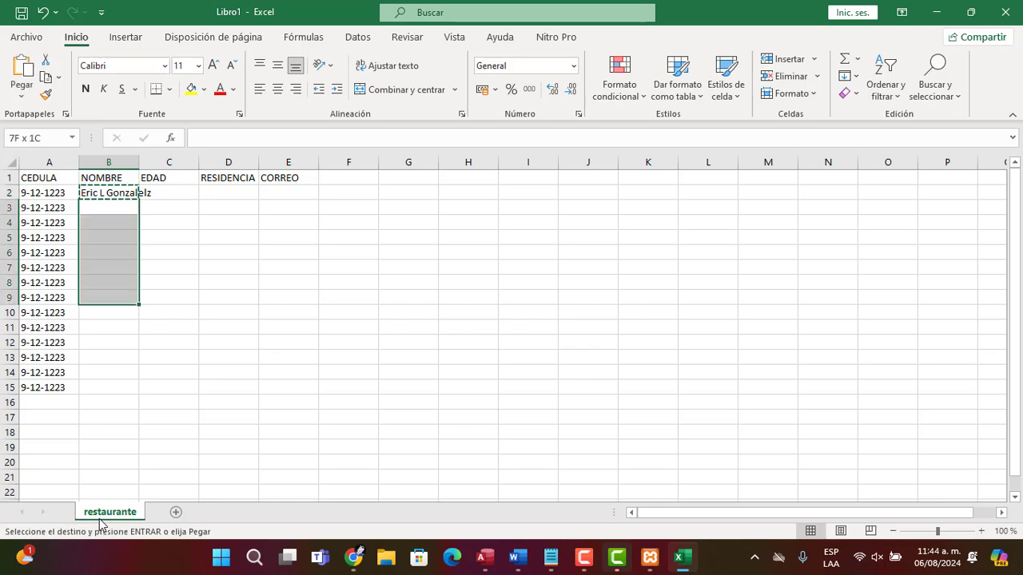
key("shift+Down")
key("shift+Down")
key("shift+Down")
key("shift+Down")
key("shift+Down")
key("shift+Down")
key("Return")
Change the cédula number in A3 to a different value
key("Left")
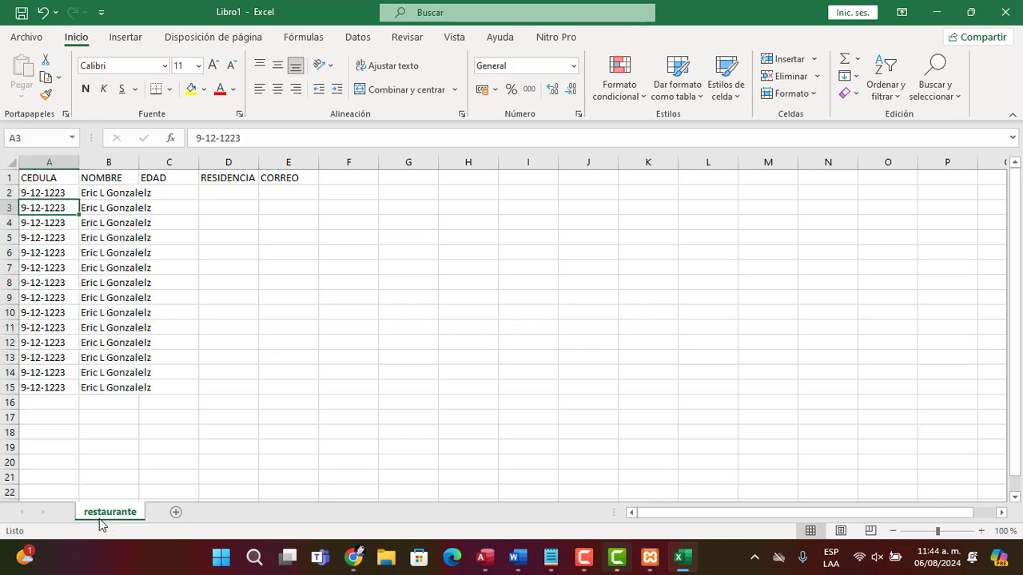
left_click(277, 135)
key("BackSpace")
type("}")
key("Return")
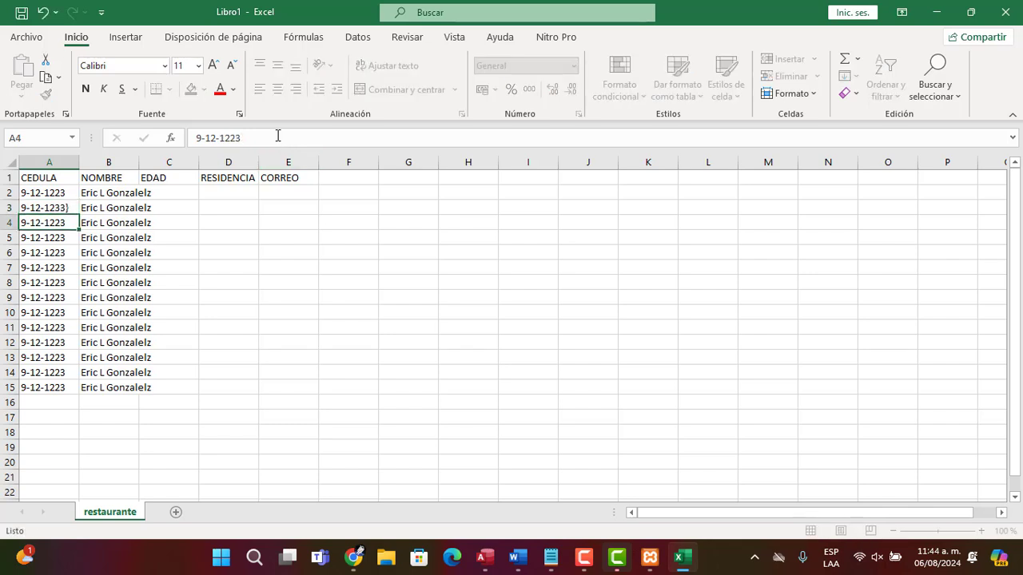
key("Right")
key("Left")
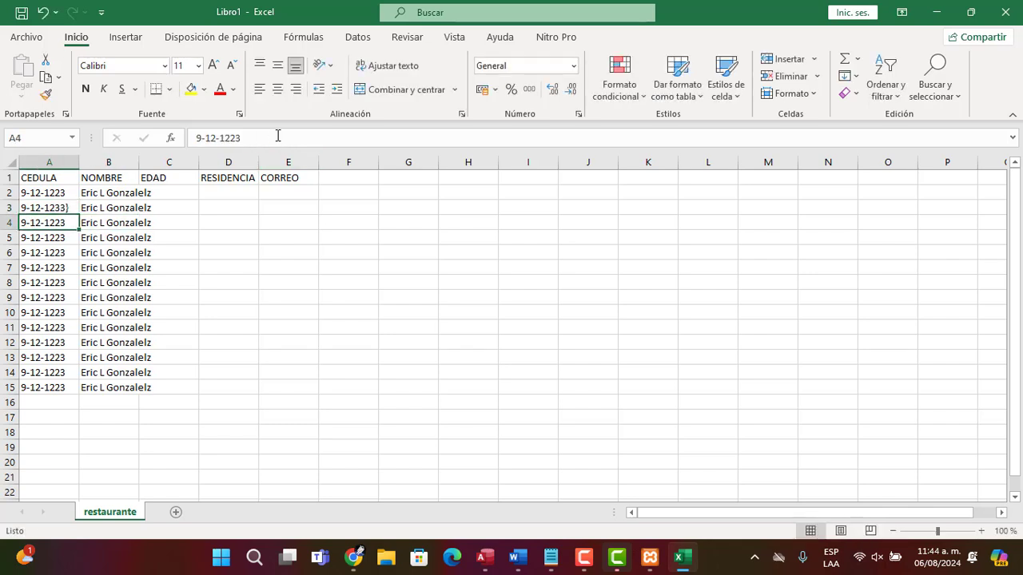
key("Up")
left_click(277, 135)
key("BackSpace")
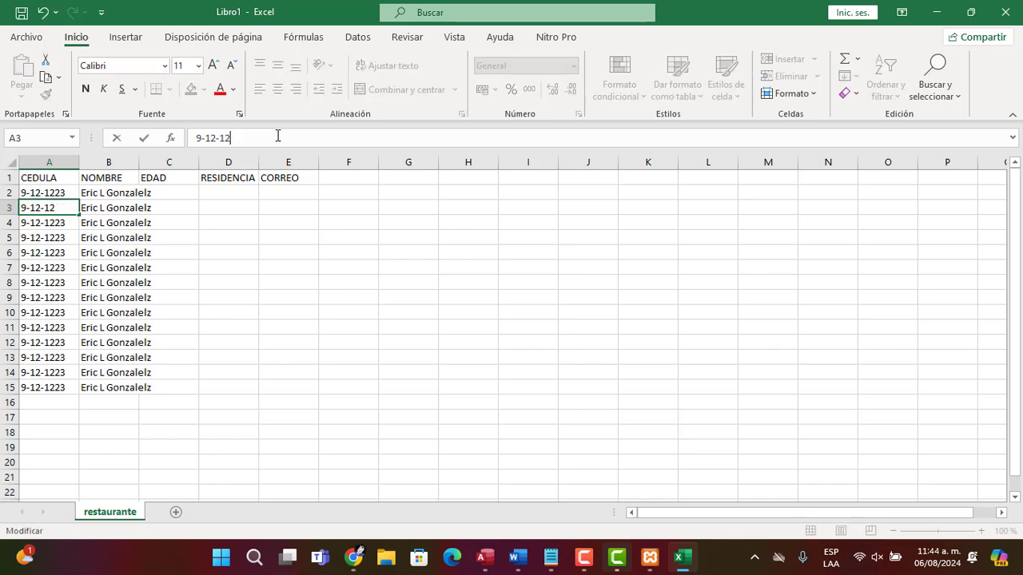
type("44")
key("Return")
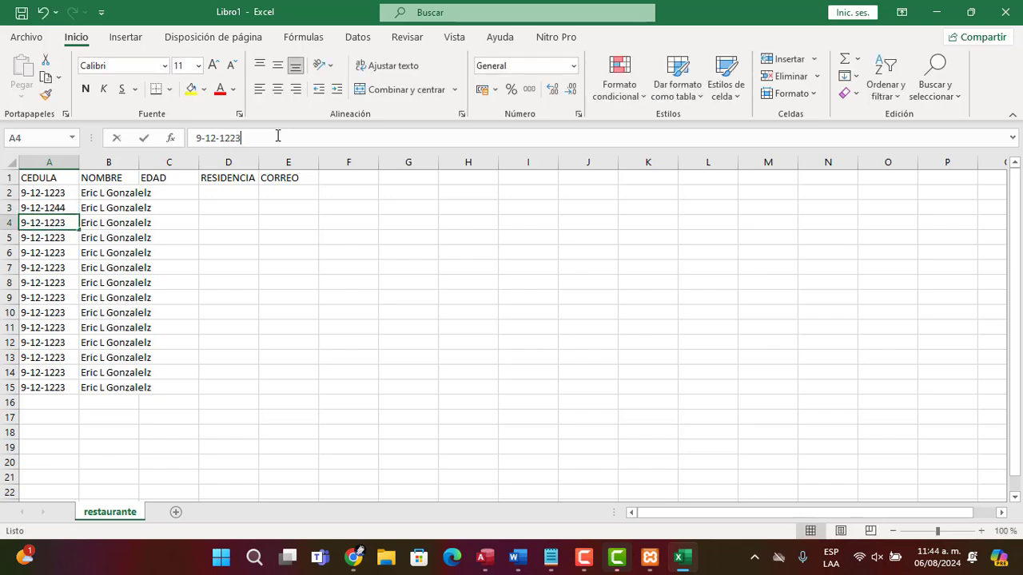
Change the cédula numbers in A4, A5 and A6 so each row has a different value
key("BackSpace")
key("BackSpace")
key("BackSpace")
type("121")
key("Return")
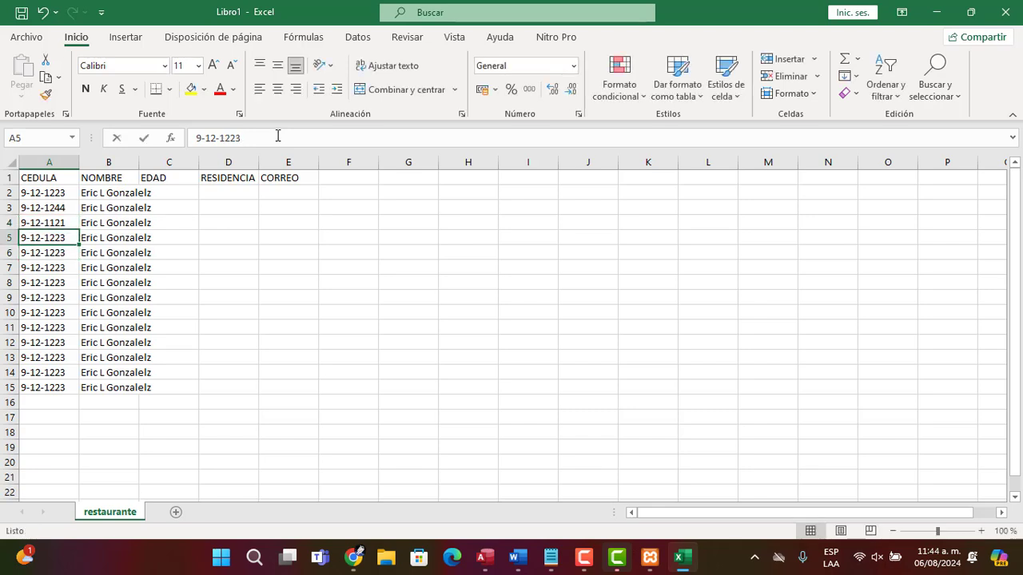
left_click(277, 138)
key("BackSpace")
key("BackSpace")
type("44")
key("Return")
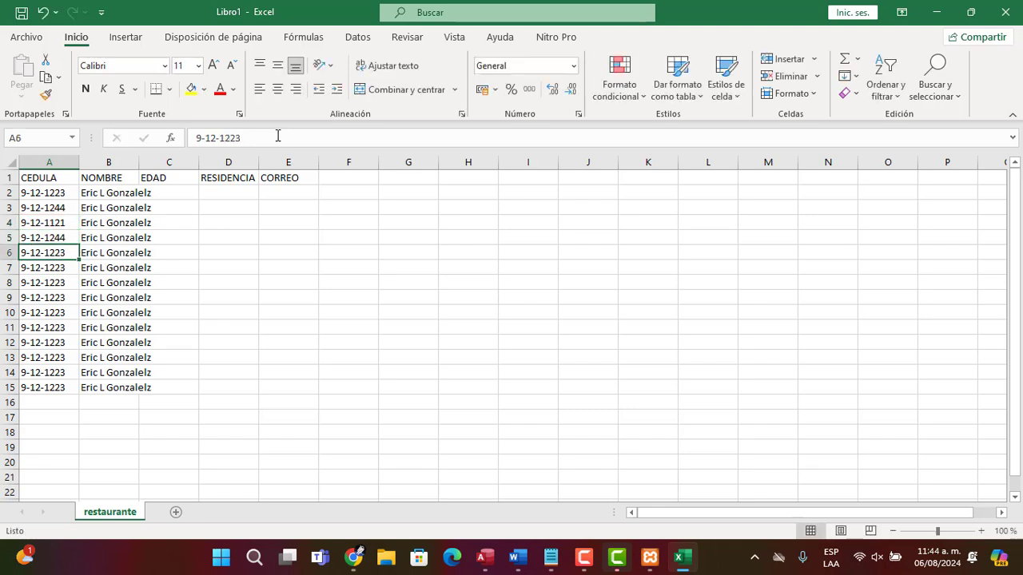
left_click(277, 138)
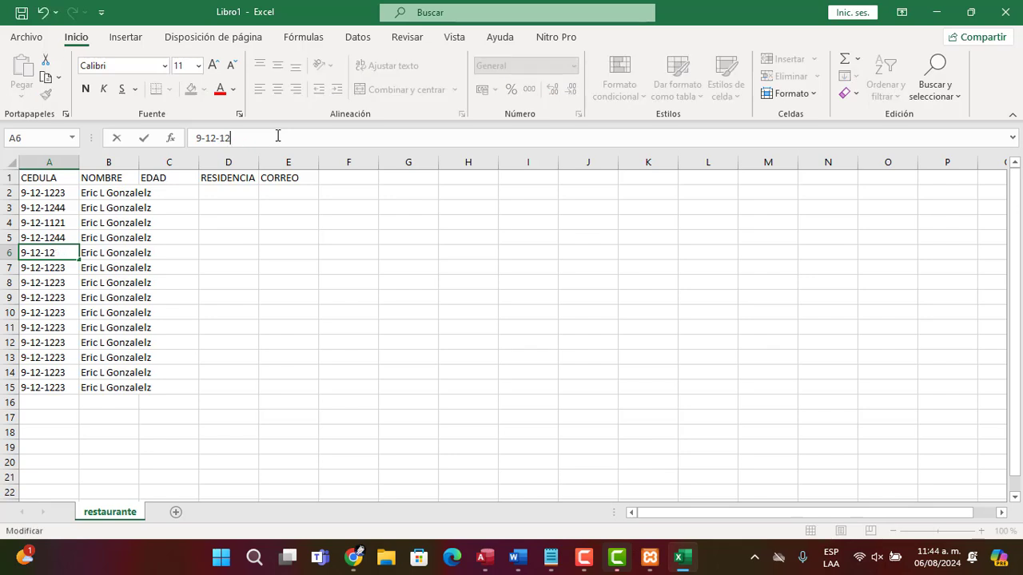
key("Return")
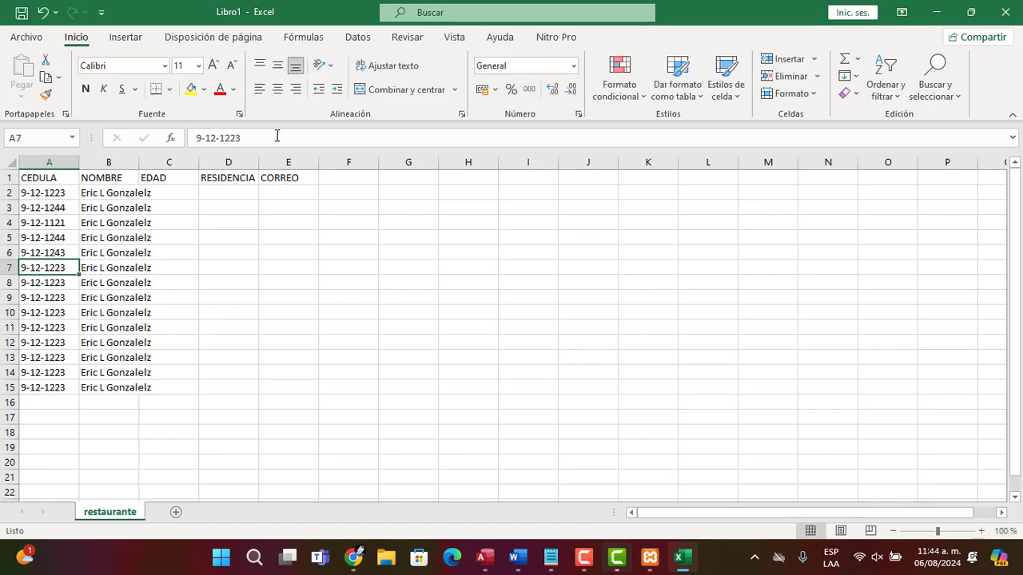
Change the cédula number in A7 to a different value
left_click(277, 137)
key("BackSpace")
key("Return")
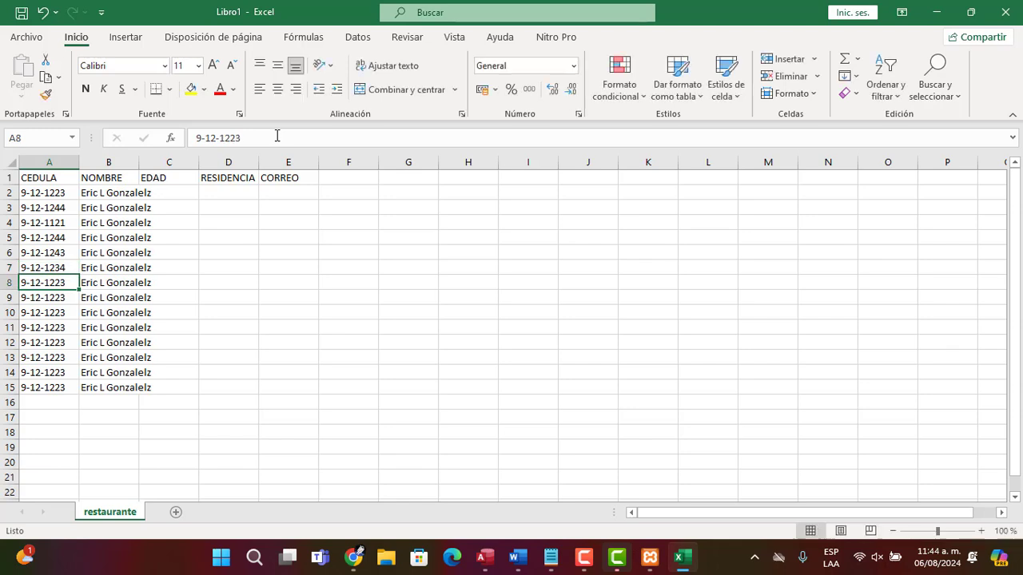
Clear the leftover data in rows 8 through 15 of columns A to C
key("shift+Right")
key("shift+Down")
key("shift+Down")
key("shift+Down")
key("shift+Right")
key("shift+Down")
key("shift+Down")
key("shift+Down")
key("shift+Down")
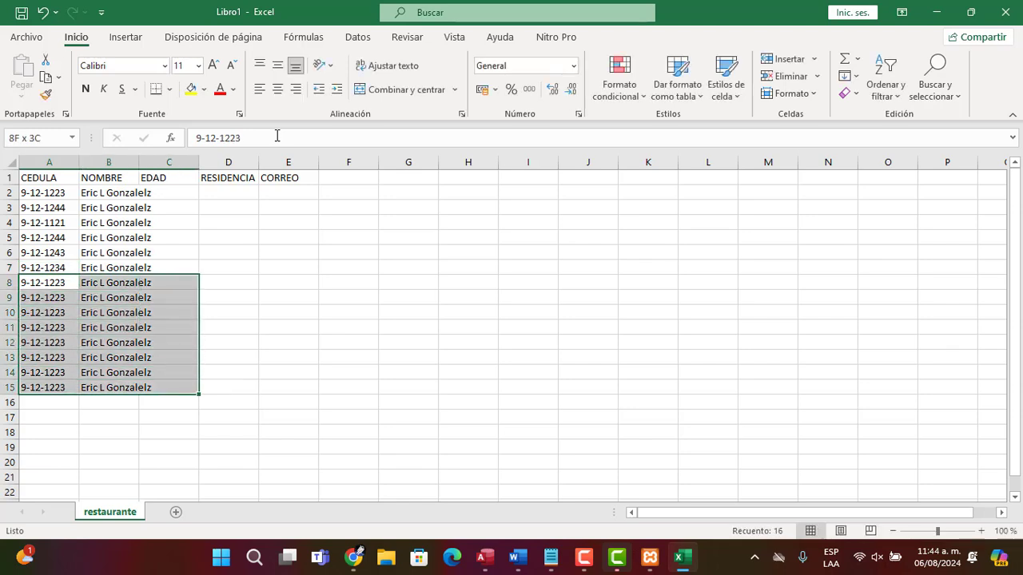
key("Delete")
Enter sample ages in the EDAD column for rows 2 through 7
key("Right")
key("Right")
key("Right")
key("Right")
key("Right")
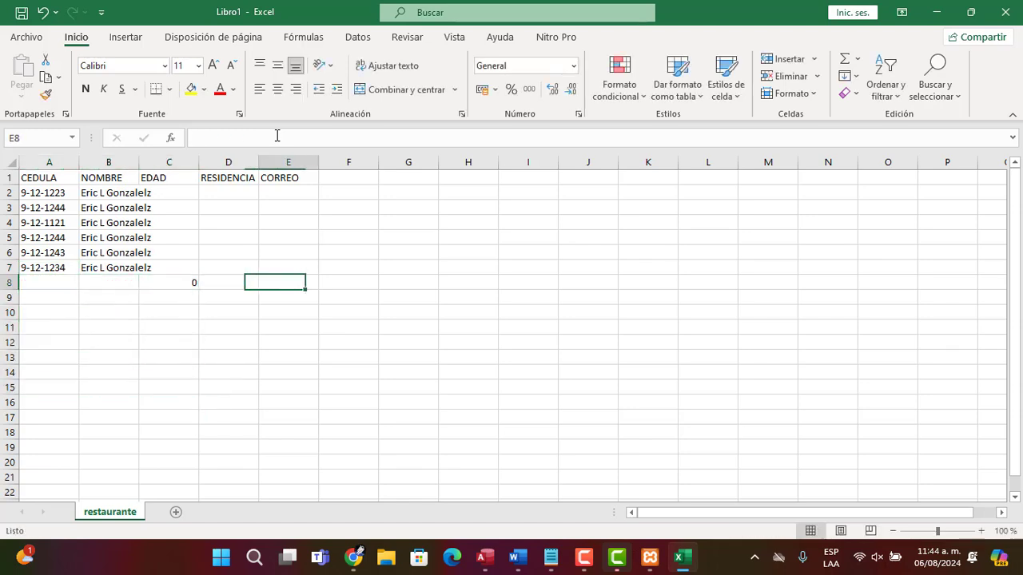
key("Left")
key("Left")
key("Left")
key("Left")
key("Up")
key("Up")
key("Up")
key("Up")
key("Right")
key("Up")
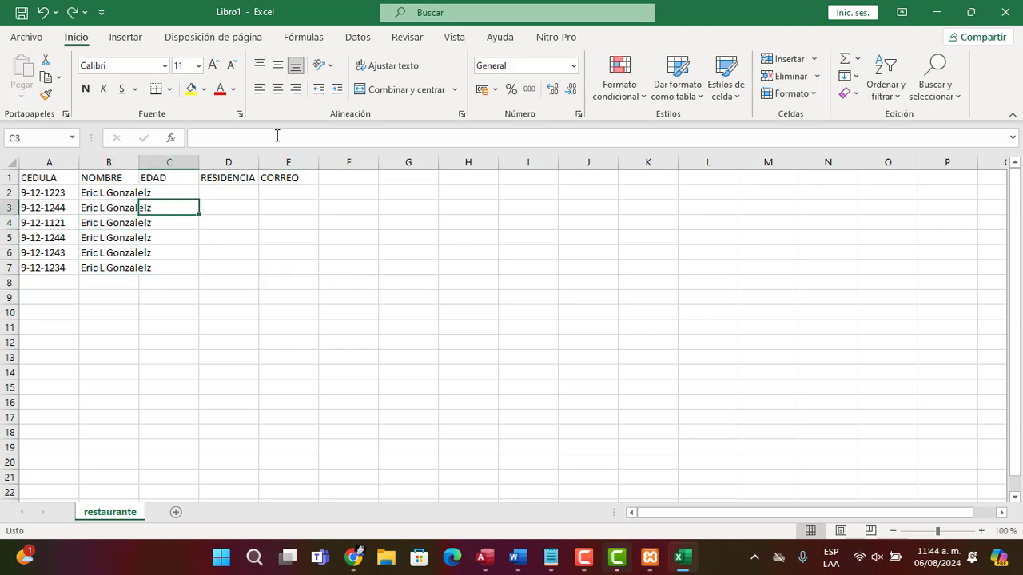
key("Up")
type("12")
key("Return")
type("3")
key("Return")
type("31")
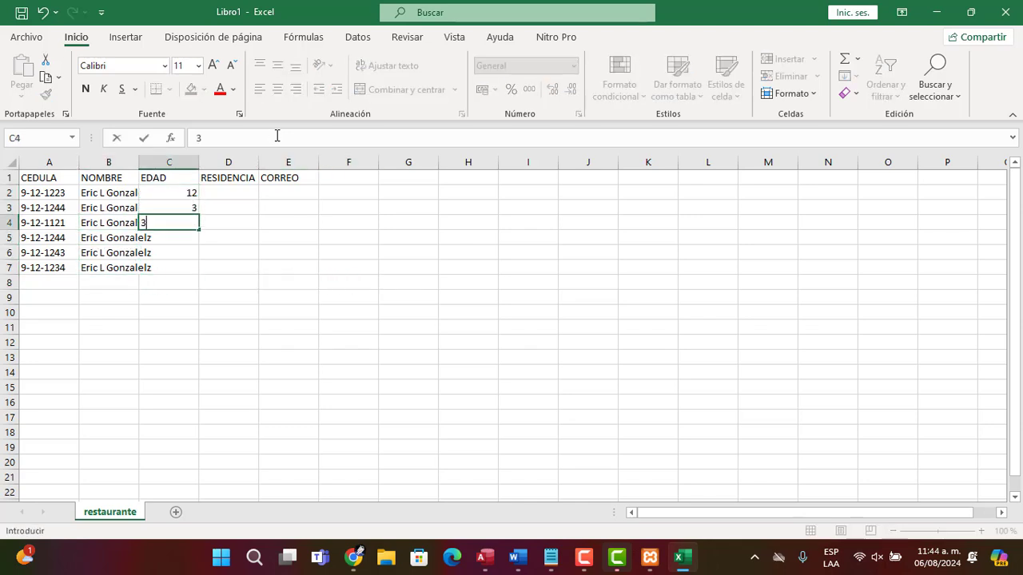
key("Return")
type("121")
key("Return")
type("21")
key("Return")
type("21")
Change the age in C5 to 12
key("Return")
key("Up")
key("Up")
key("Up")
key("F2")
key("BackSpace")
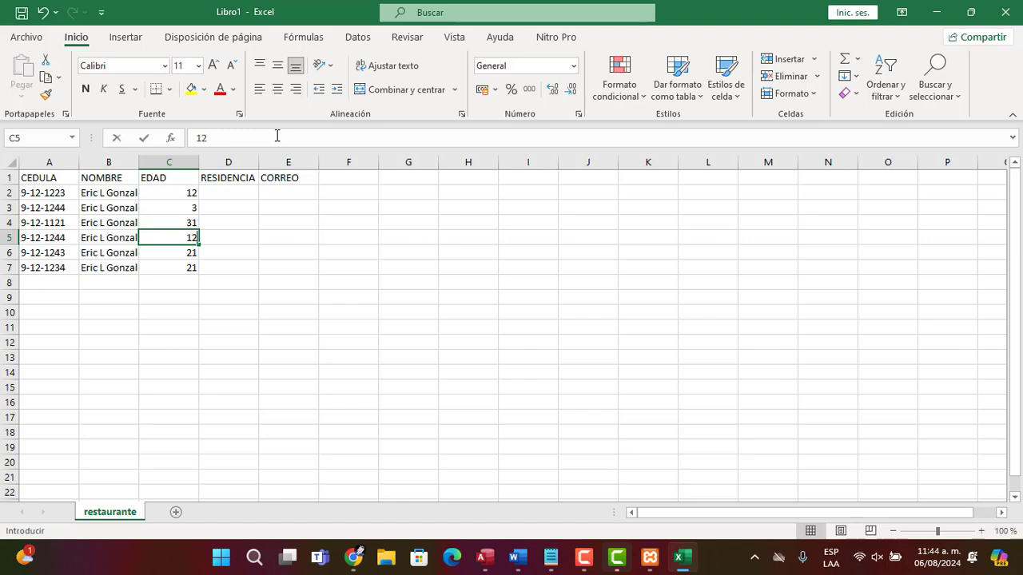
key("Return")
Fill the RESIDENCIA column for rows 2 through 7 with placeholder text, clearing the stray entry in D8
key("Up")
key("Up")
key("Up")
key("Up")
key("Right")
type("asdasdasd asdasdasd sd")
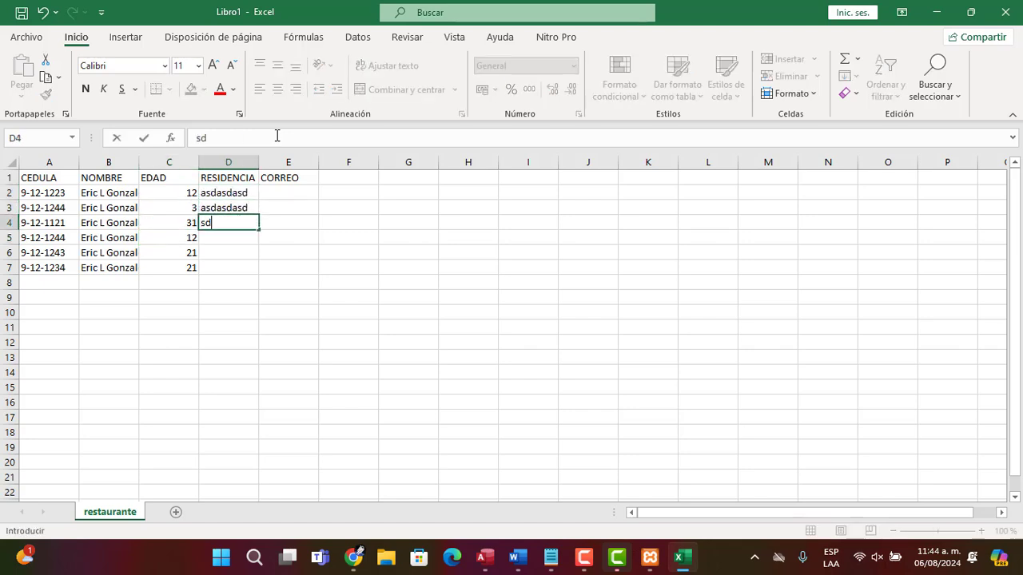
type("as das das sdas")
key("Return")
type("as")
key("Tab")
key("Left")
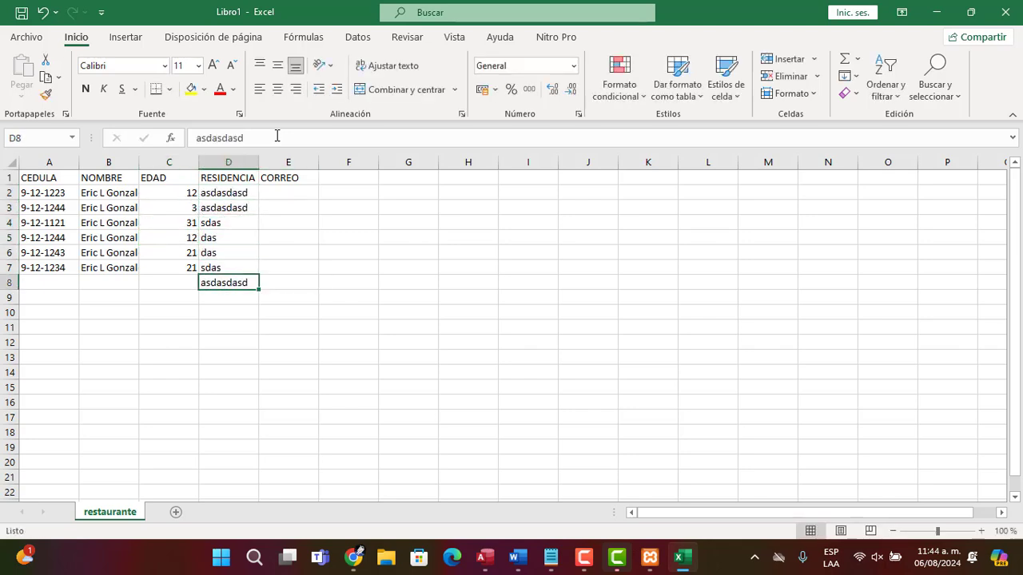
key("Delete")
key("Right")
key("Right")
key("Up")
key("Up")
key("Up")
key("Up")
key("Up")
key("Up")
key("Left")
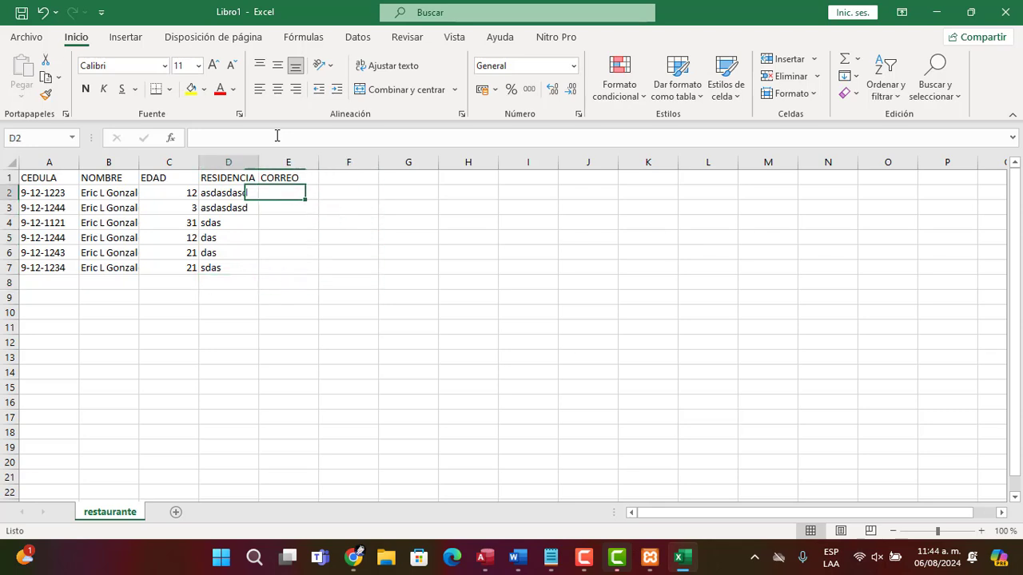
key("Left")
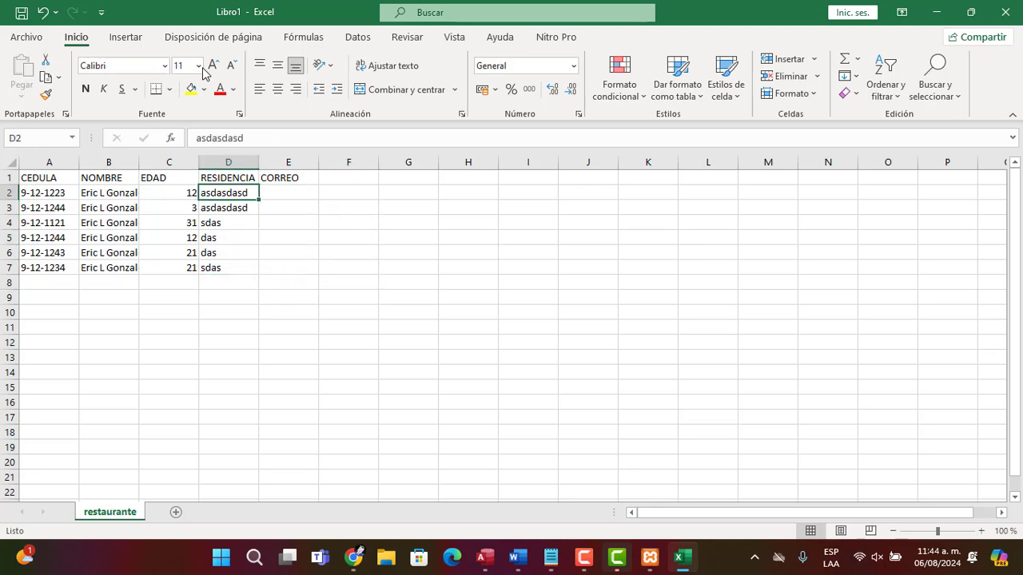
Start saving the workbook and set the file type to CSV (delimitado por comas)
left_click(38, 37)
left_click(61, 238)
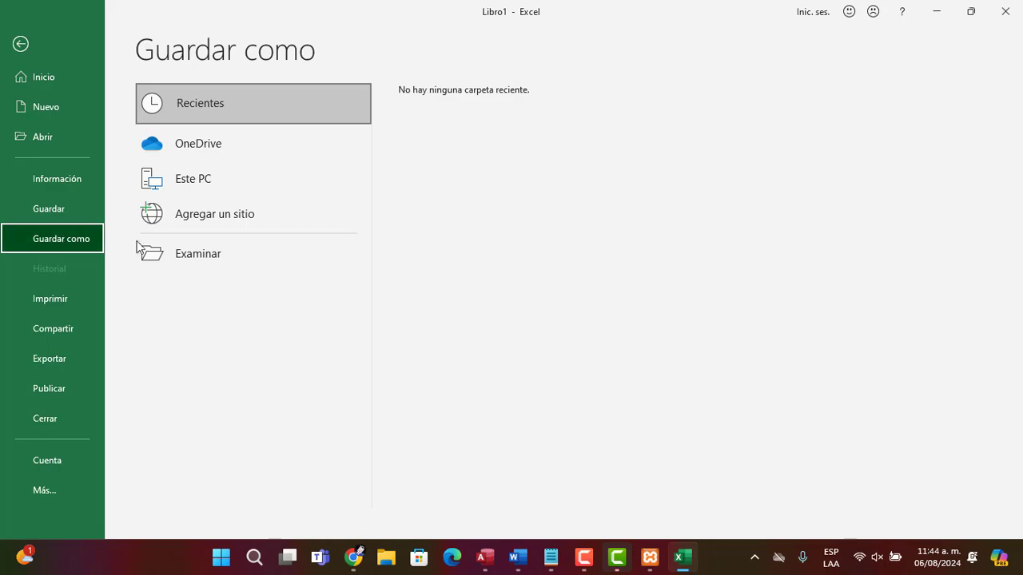
left_click(190, 253)
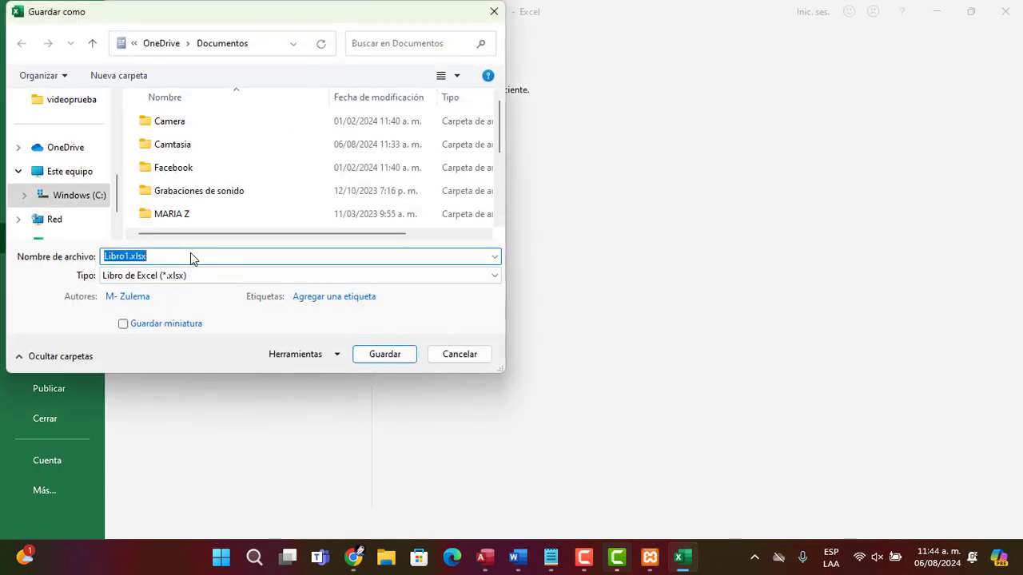
left_click(164, 277)
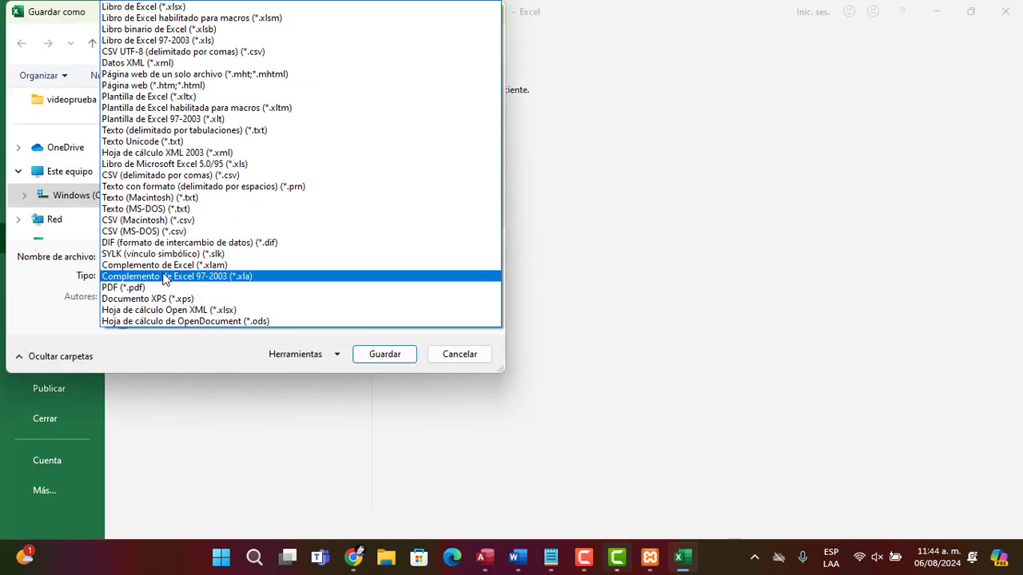
key("Up")
key("Up")
key("Up")
key("Up")
key("Up")
key("Up")
key("Up")
key("Up")
key("Up")
key("Up")
key("Up")
key("Up")
key("Up")
key("Up")
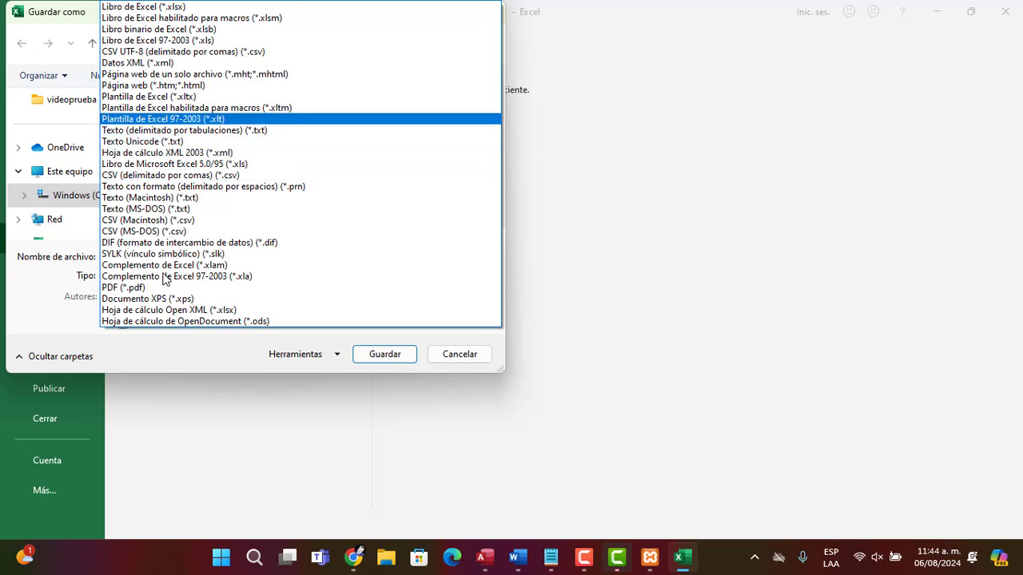
key("Up")
key("Up")
key("Up")
key("Down")
key("Down")
key("Down")
key("Down")
key("Down")
key("Down")
key("Down")
key("Down")
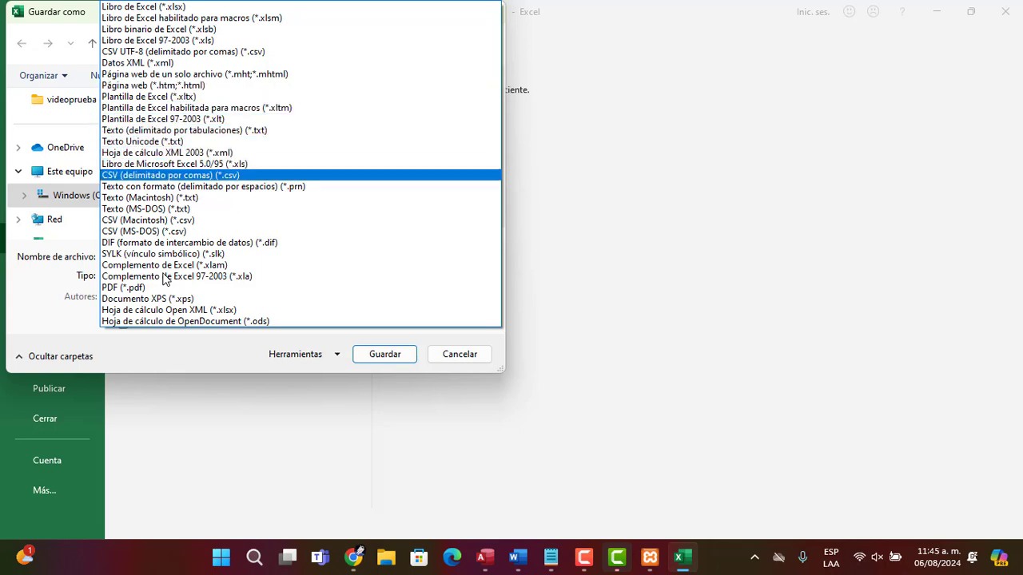
key("Return")
Save the CSV file to the Desktop with the name registro-usuarios
scroll(114, 148, "up", 1)
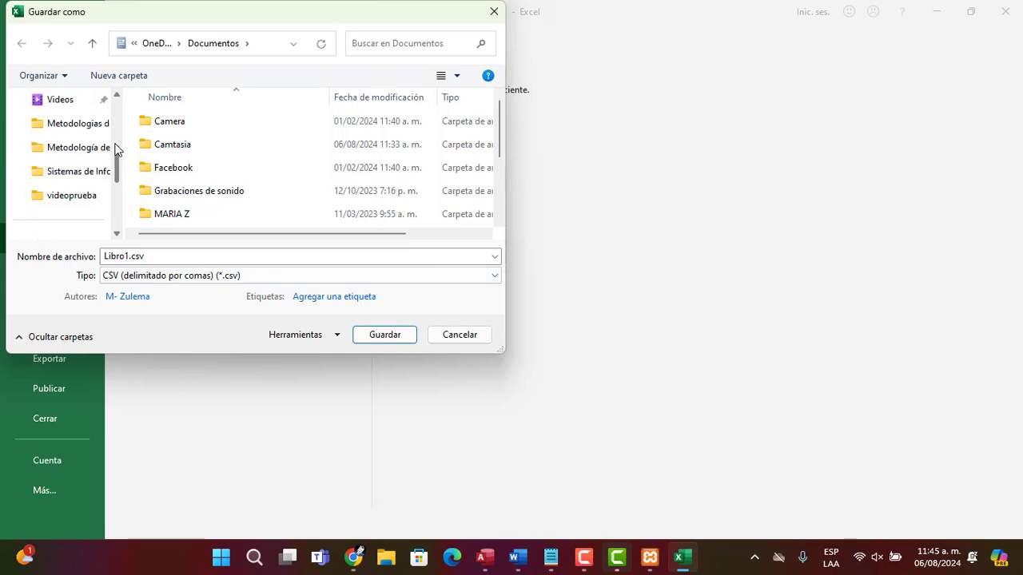
left_click_drag(116, 149, 111, 98)
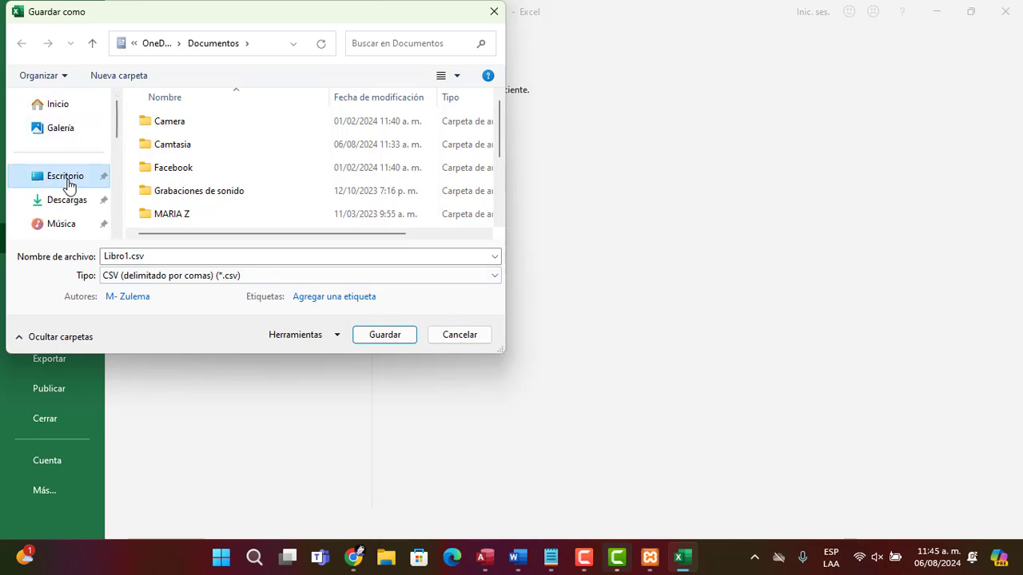
left_click(67, 182)
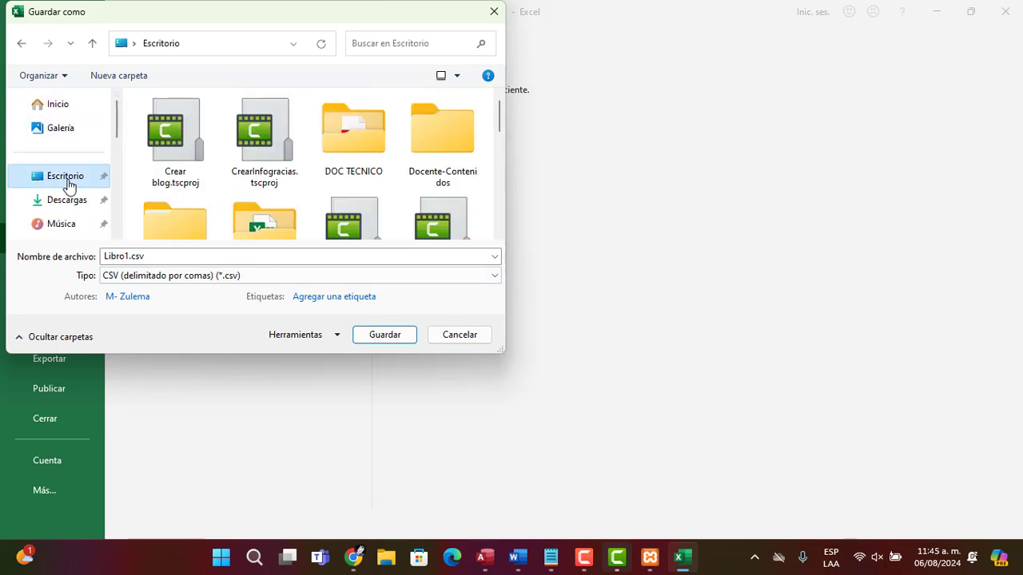
double_click(151, 255)
left_click(132, 256)
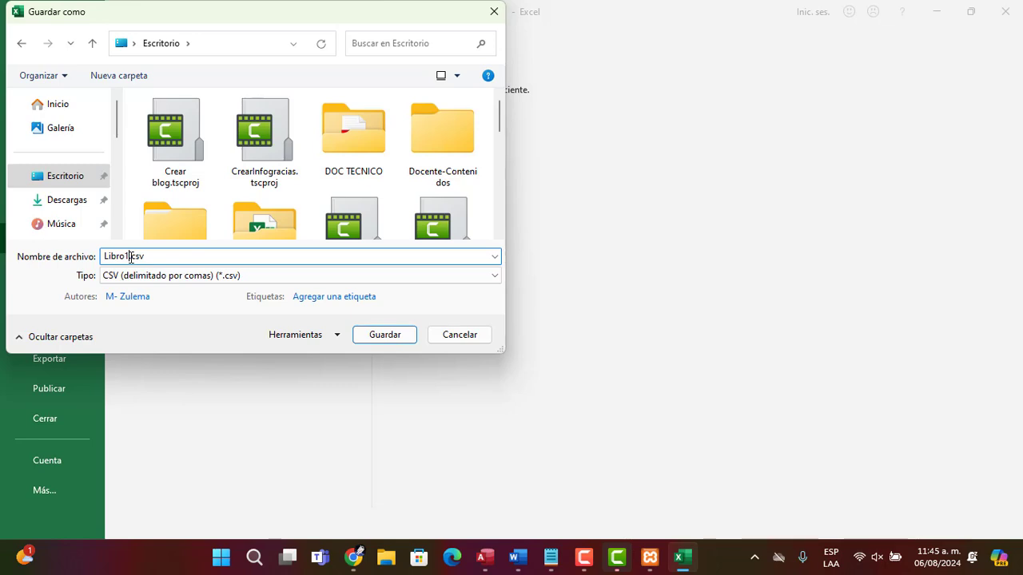
key("BackSpace")
key("BackSpace")
key("BackSpace")
key("BackSpace")
key("BackSpace")
key("BackSpace")
type("registro-usuarios")
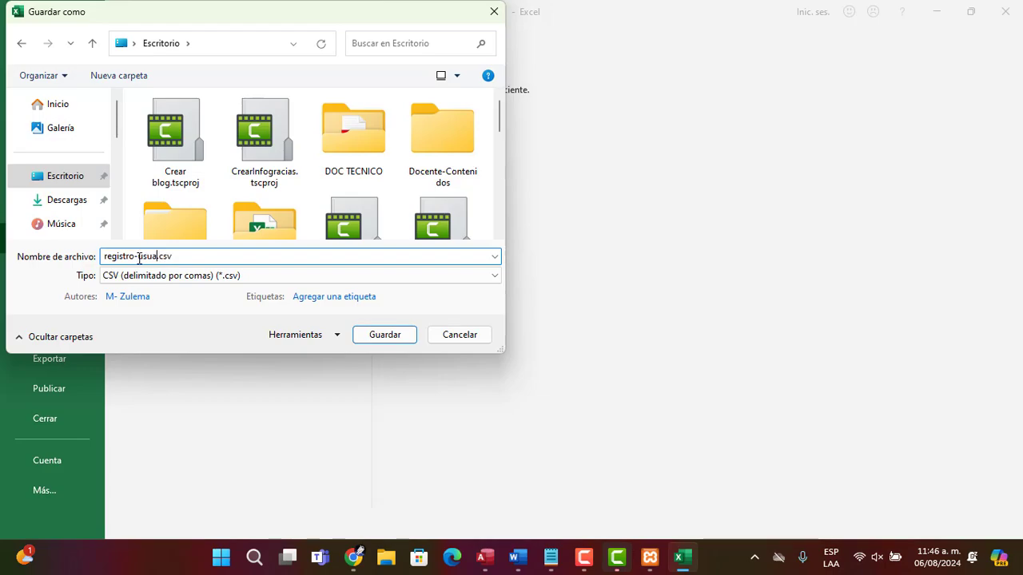
key("Return")
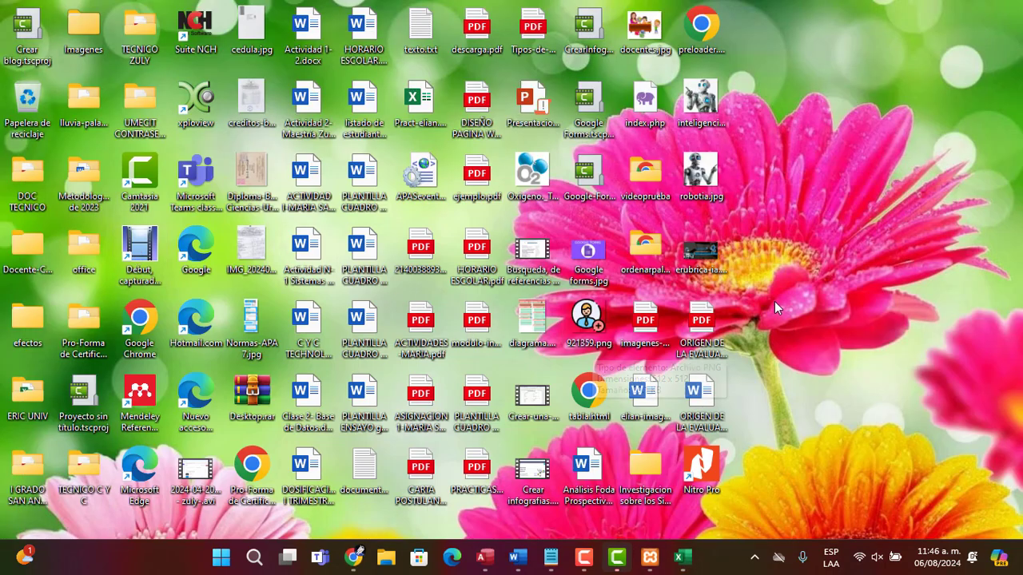
Save the workbook again as registro-usuarios.csv in CSV format, confirming the overwrite
key("super+d")
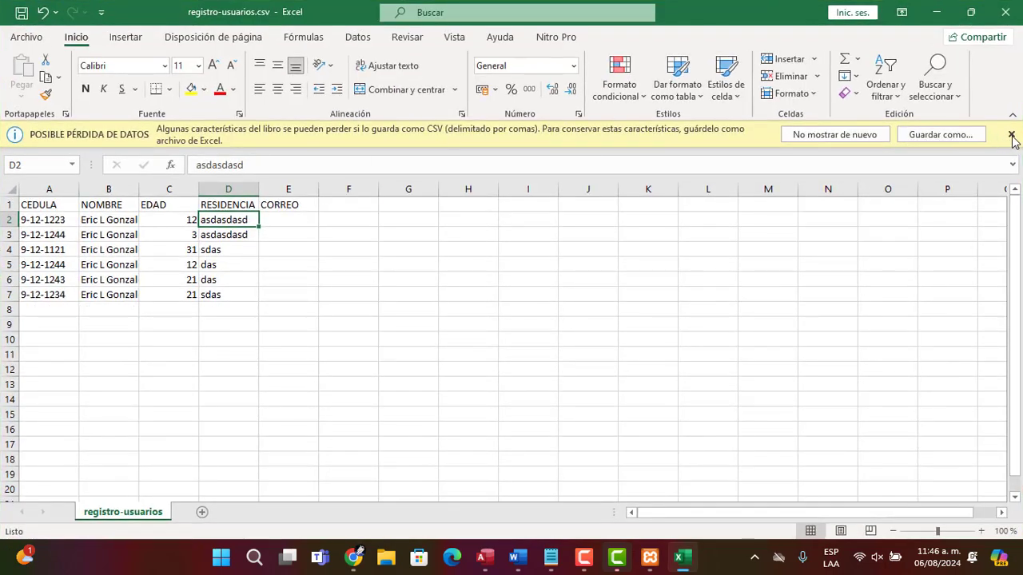
left_click(942, 135)
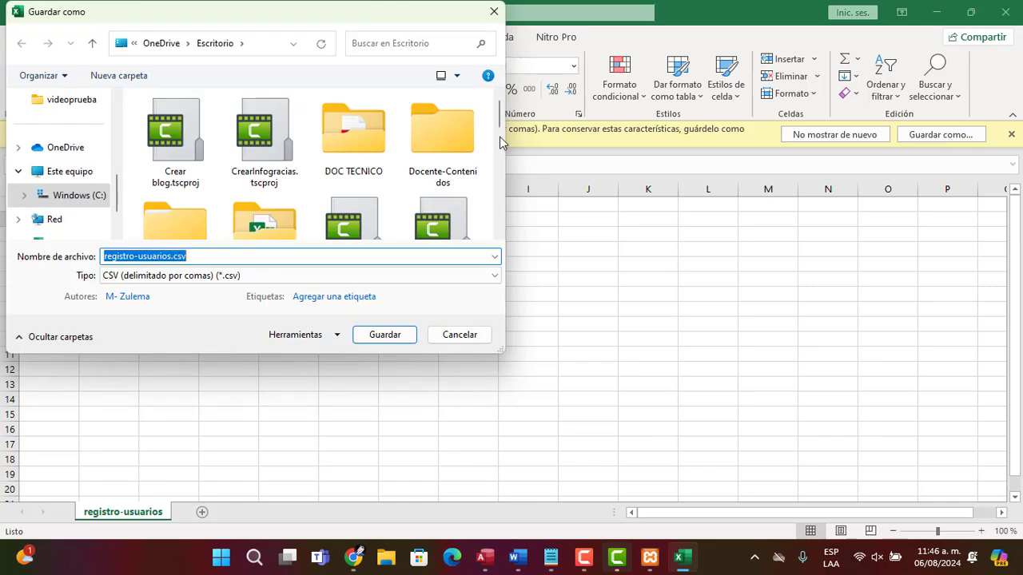
left_click(369, 334)
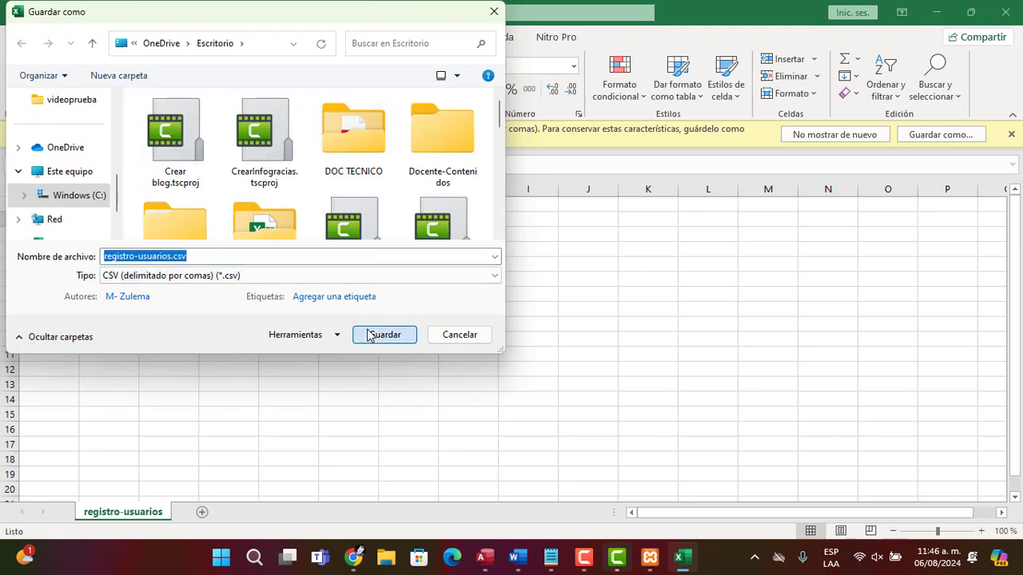
left_click(540, 279)
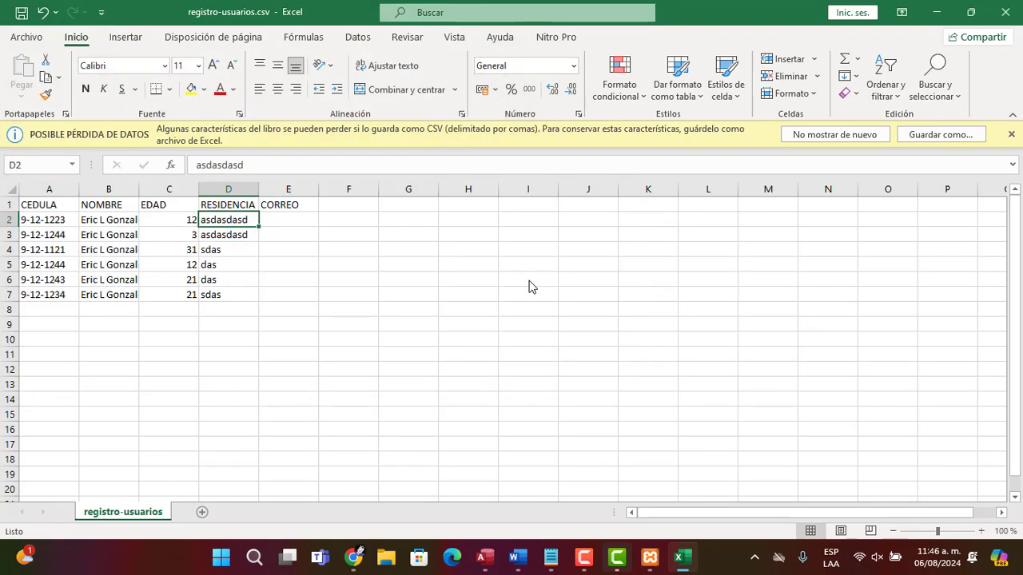
Open registro-usuarios.csv from the Desktop in Notepad
key("super+d")
left_click(745, 31)
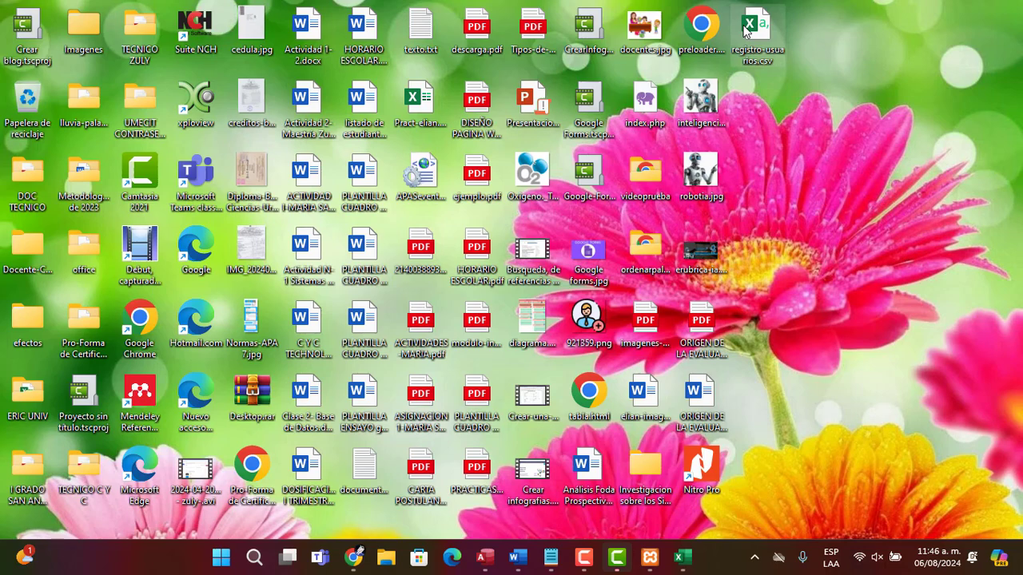
right_click(744, 30)
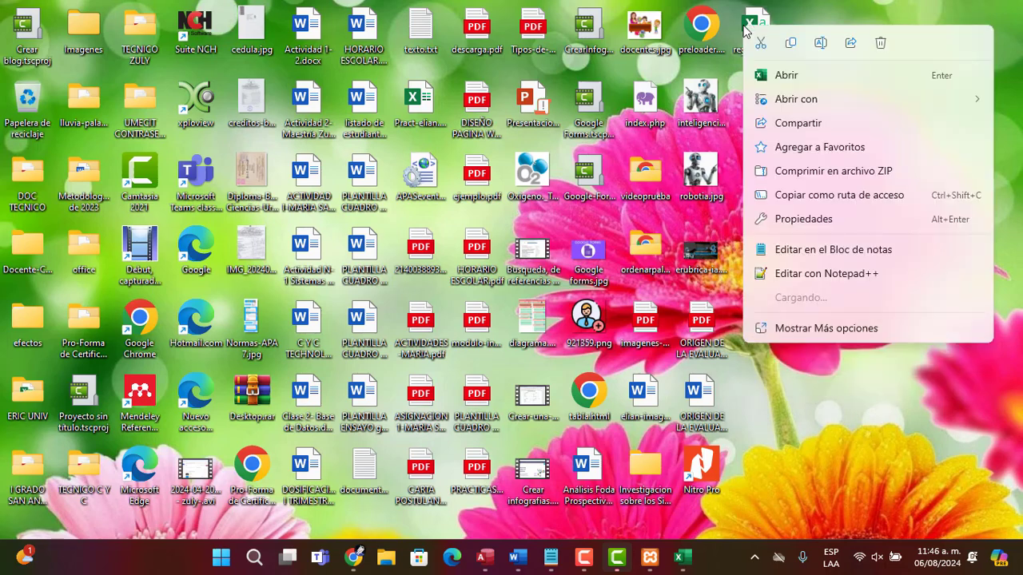
mouse_move(813, 110)
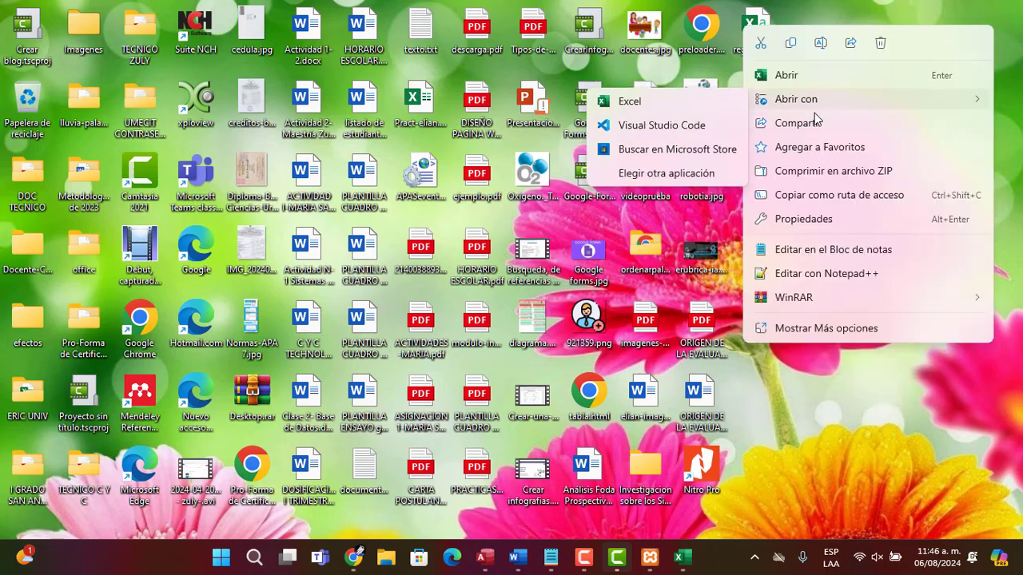
left_click(819, 251)
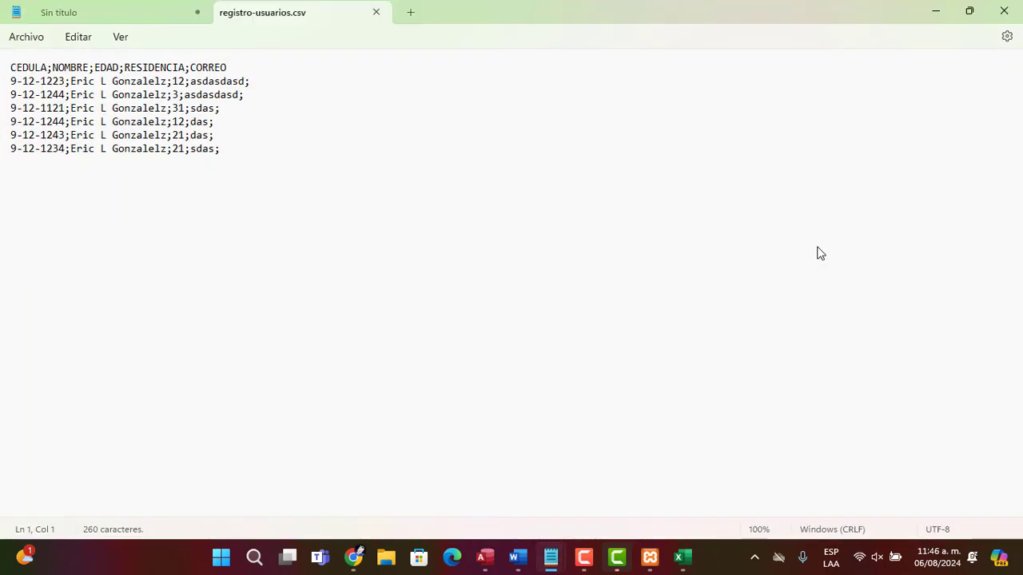
Compare the CSV contents in Notepad with the empleados table structure in phpMyAdmin
left_click(184, 68)
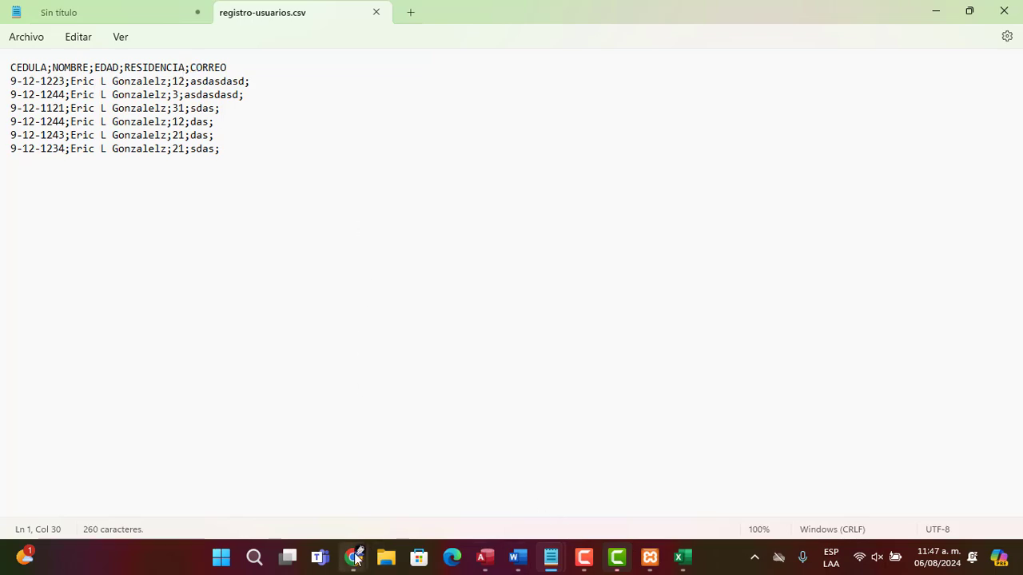
mouse_move(356, 558)
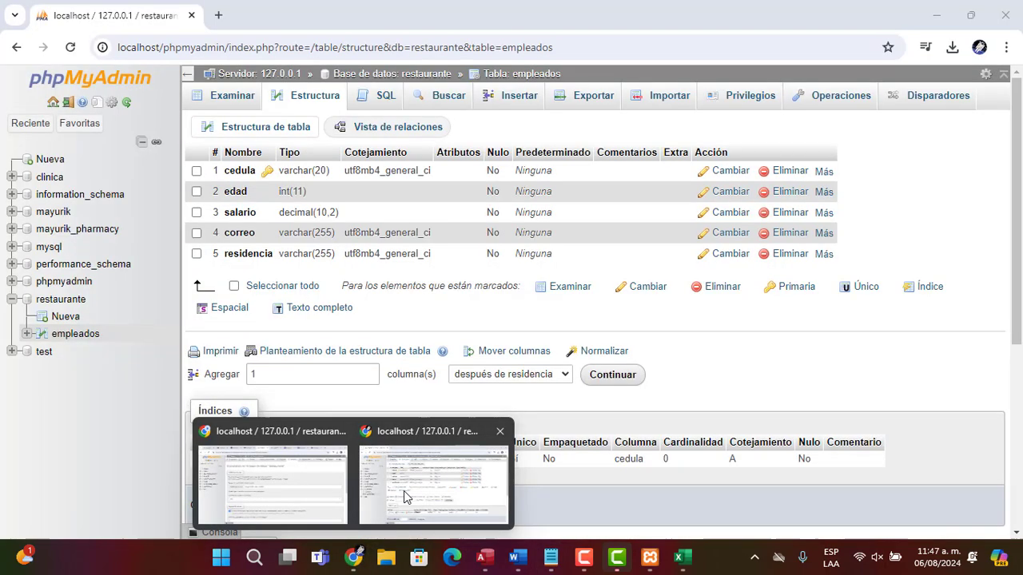
left_click(403, 492)
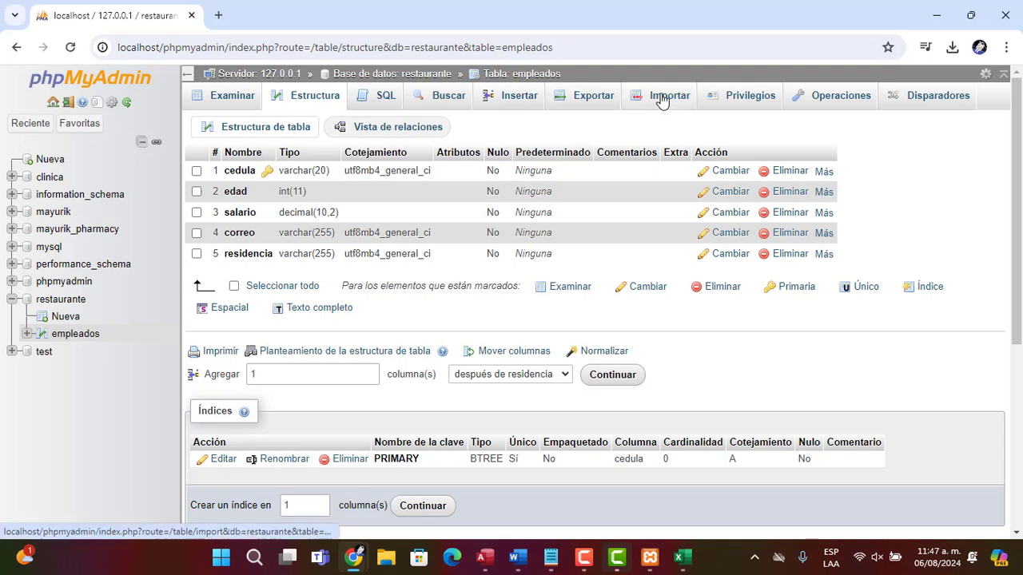
key("alt+Tab")
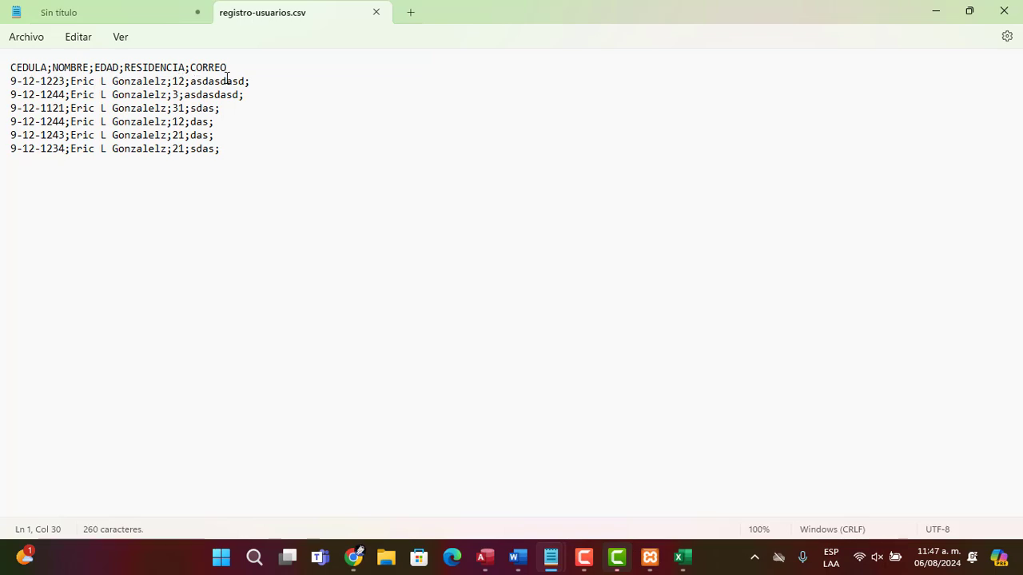
left_click(274, 81)
key("alt+Tab")
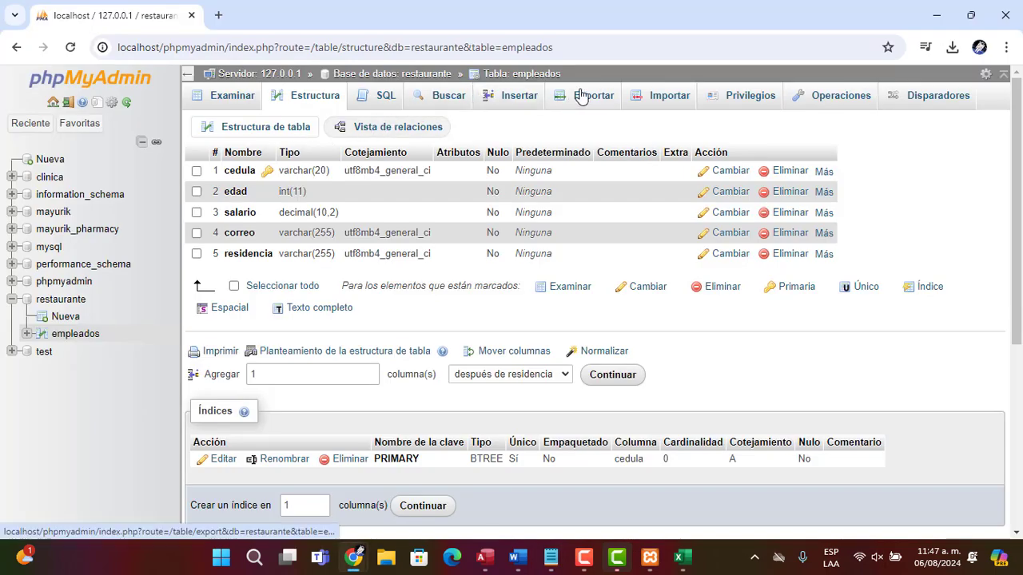
Choose registro-usuarios.csv from the Desktop as the file to import into the empleados table
left_click(676, 96)
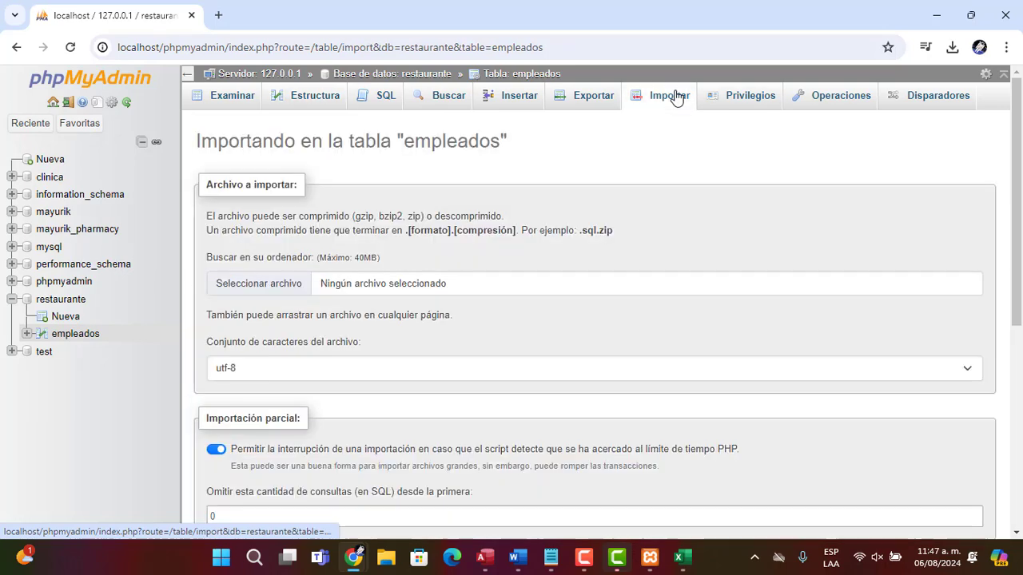
left_click(262, 292)
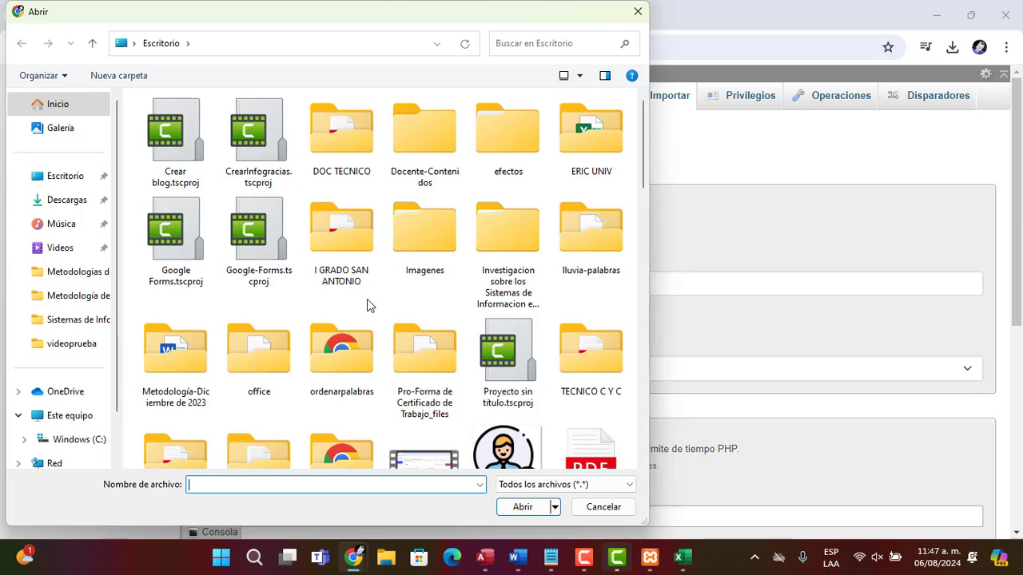
key("r")
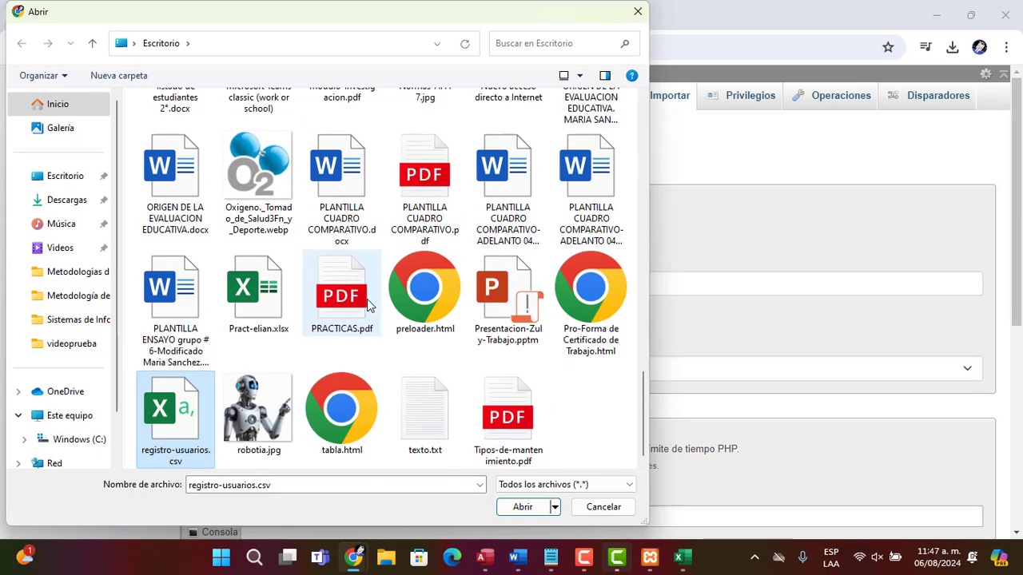
key("Return")
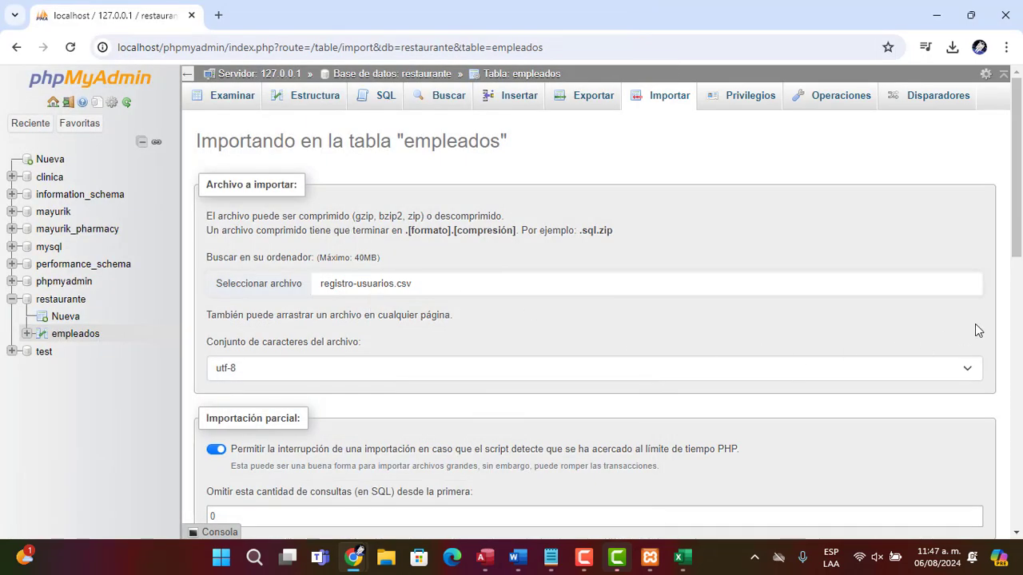
Set the column separator to ; and run the CSV import
left_click_drag(1017, 252, 1008, 482)
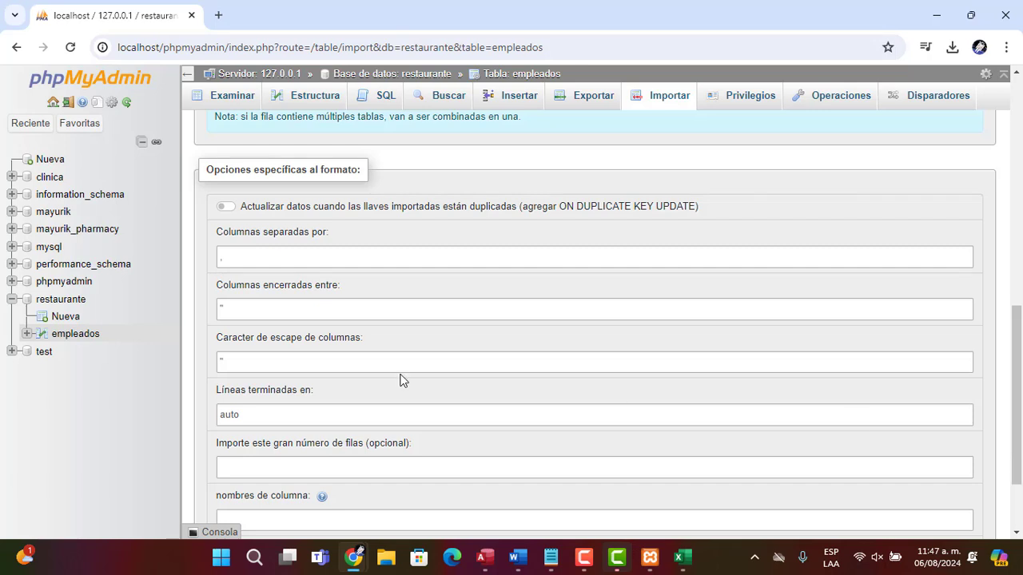
left_click_drag(231, 257, 198, 262)
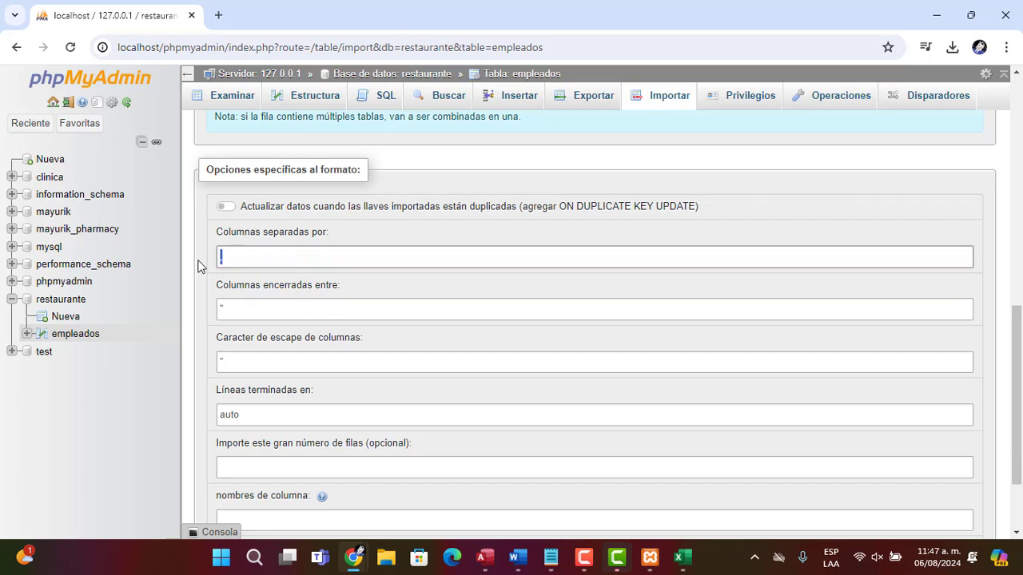
type(";")
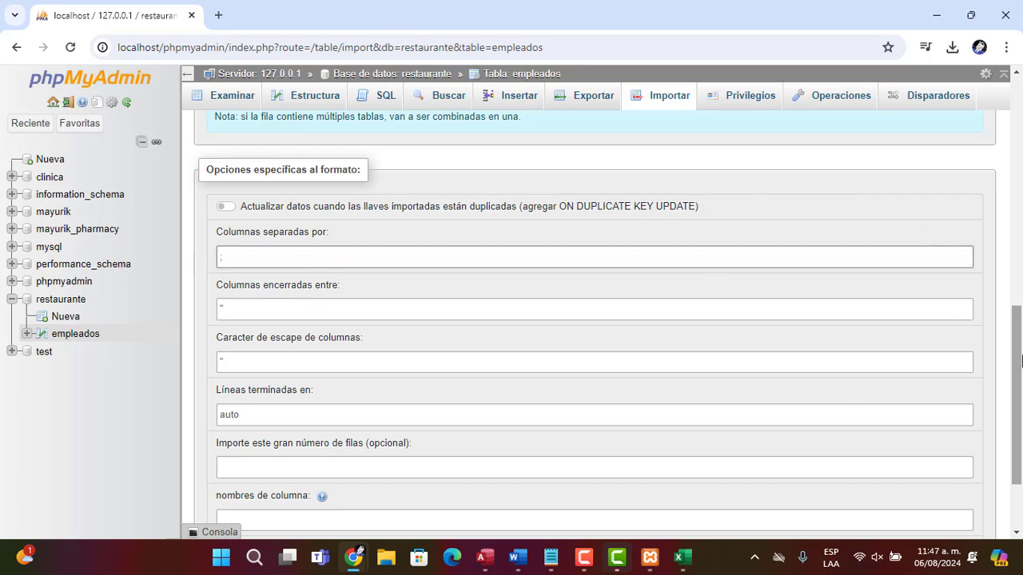
left_click_drag(1021, 361, 1013, 449)
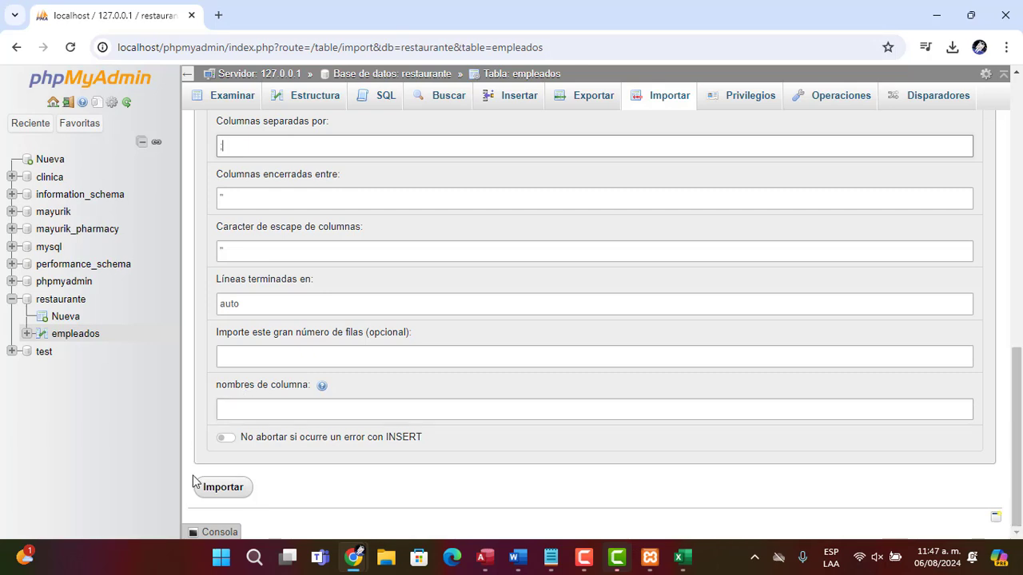
left_click(231, 490)
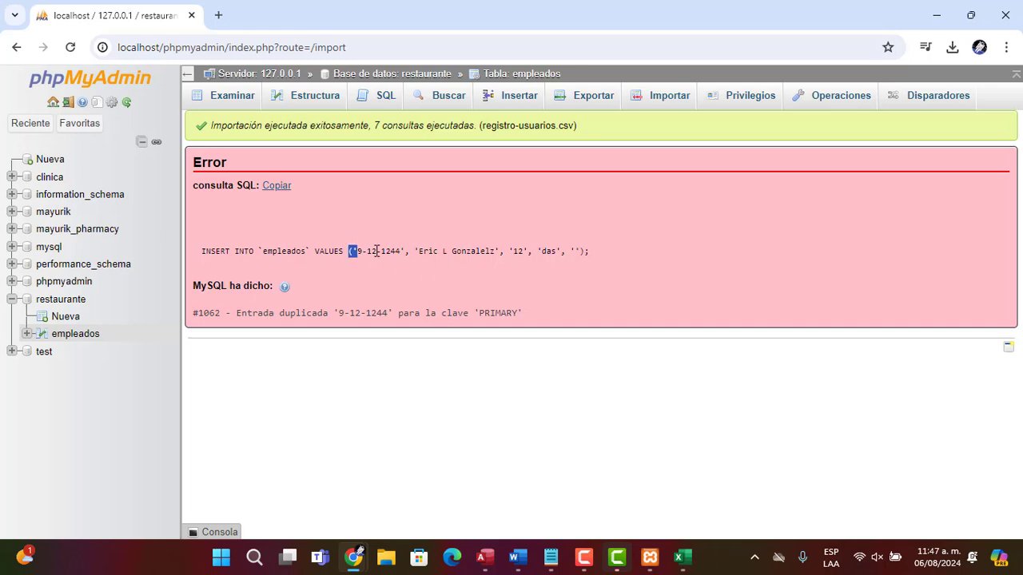
Browse the rows now stored in the empleados table after the import
left_click_drag(376, 251, 545, 249)
left_click(251, 98)
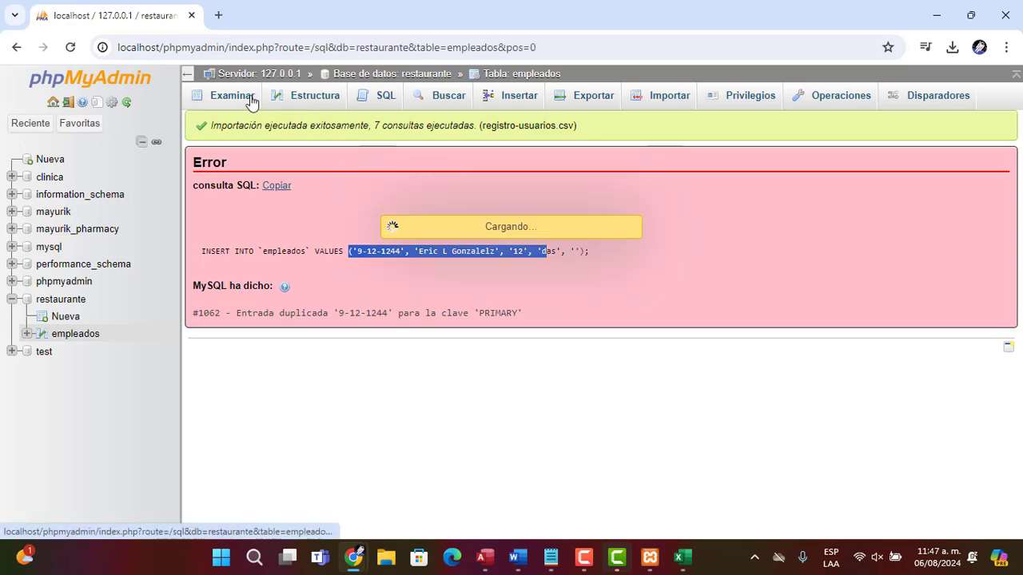
scroll(464, 219, "down", 1)
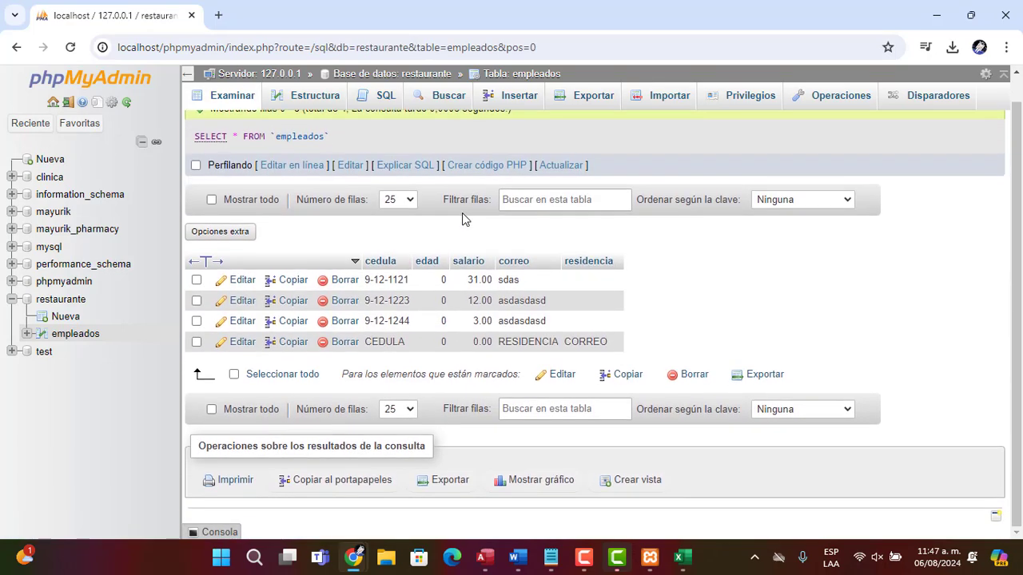
scroll(464, 219, "up", 1)
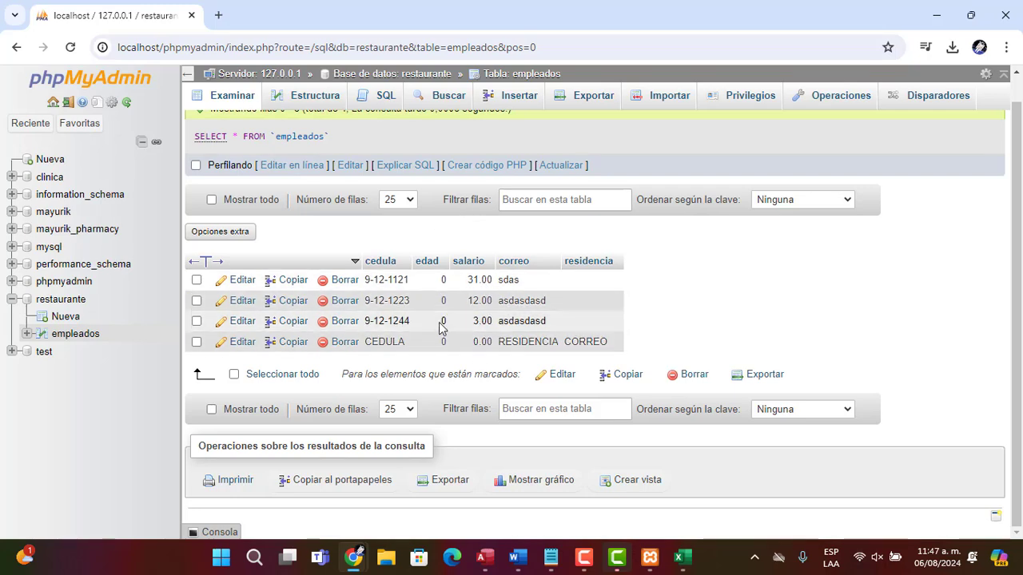
Compare the CSV lines in Notepad with the imported empleados rows in phpMyAdmin
key("alt+Tab")
key("Up")
key("Up")
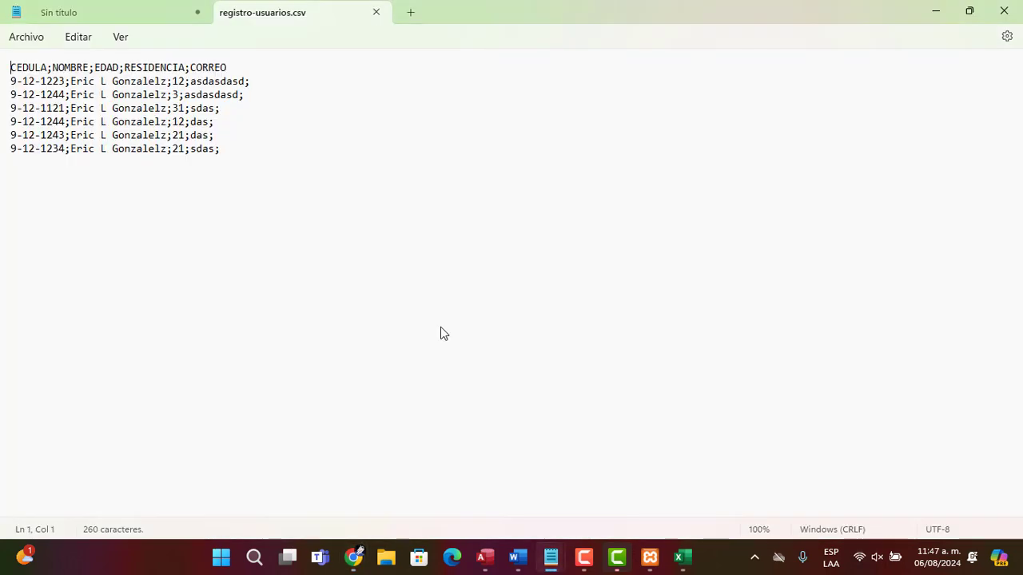
key("Right")
key("Right")
key("Right")
key("Right")
key("Right")
key("Right")
key("Right")
key("Right")
key("Right")
key("Right")
key("Right")
key("Right")
key("Right")
key("Down")
key("Down")
key("Right")
key("Right")
key("Down")
key("Down")
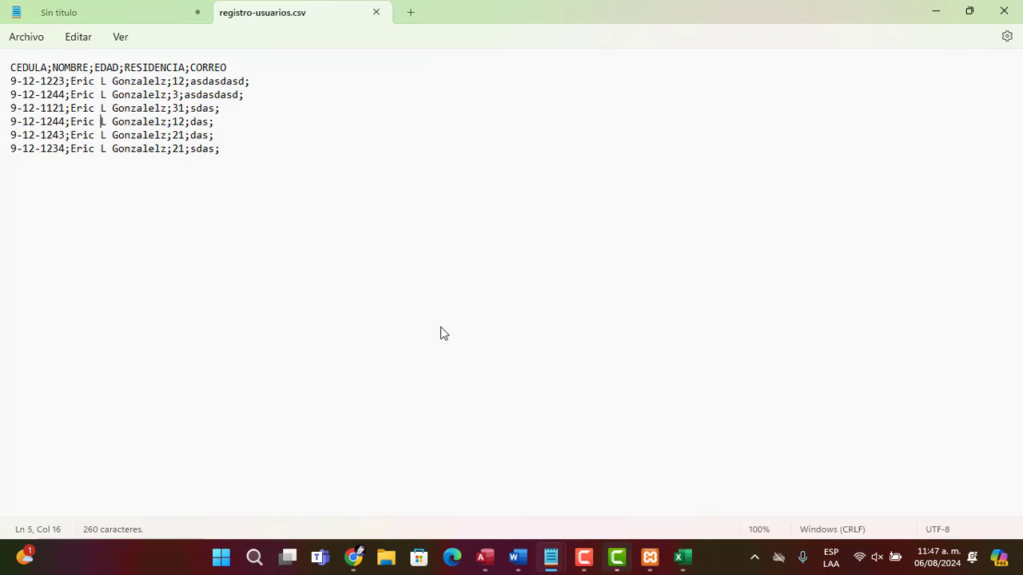
key("Up")
key("Up")
key("Down")
key("Up")
key("Down")
key("alt+Tab")
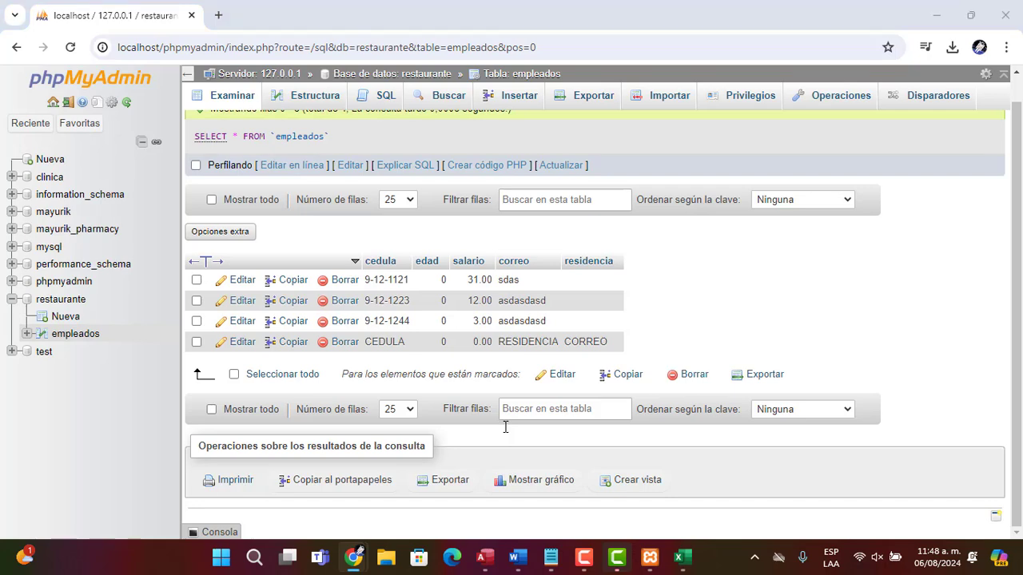
key("alt+Tab")
key("alt+Tab")
key("alt+Tab")
key("alt+Tab")
key("alt+Tab")
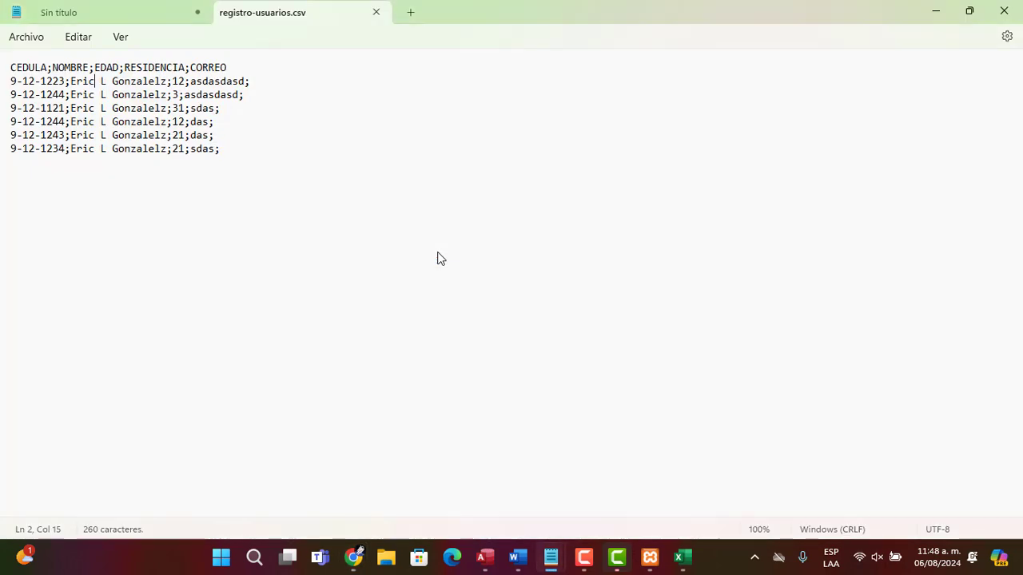
Insert a tab after Eric in the first data line of the CSV file
key("Tab")
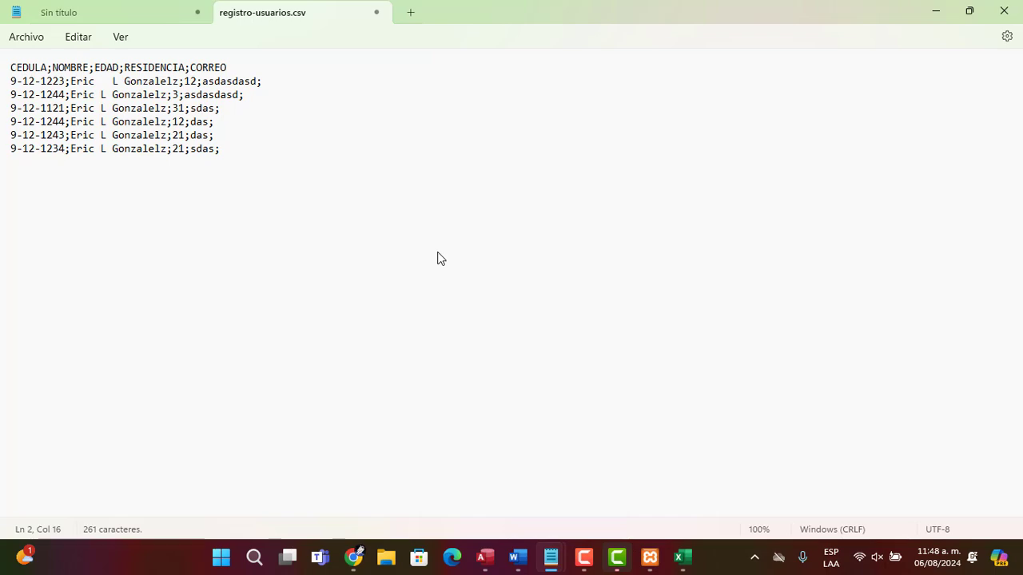
left_click(424, 231)
key("alt+Tab")
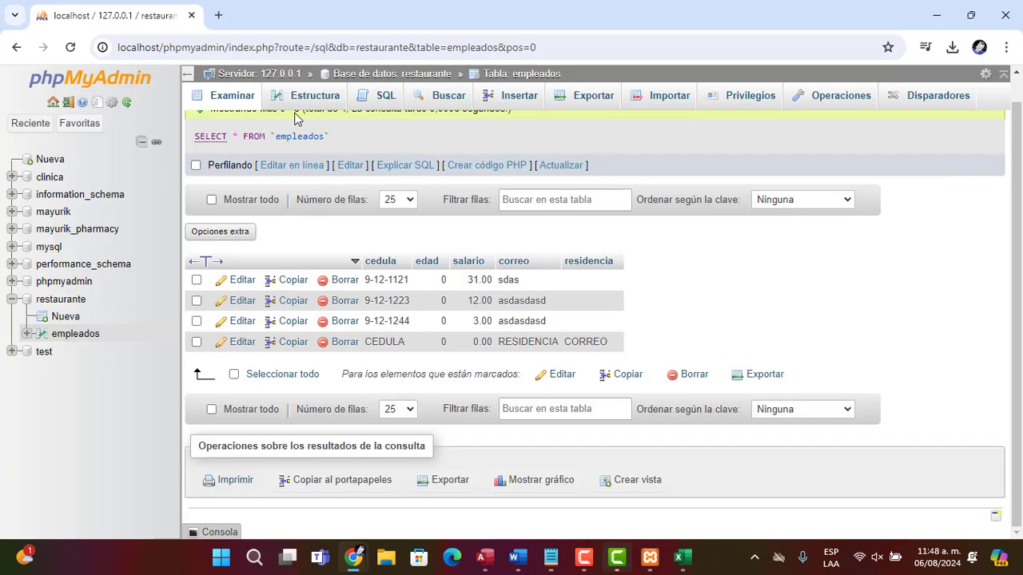
Open the restaurante database overview listing its tables
left_click(362, 75)
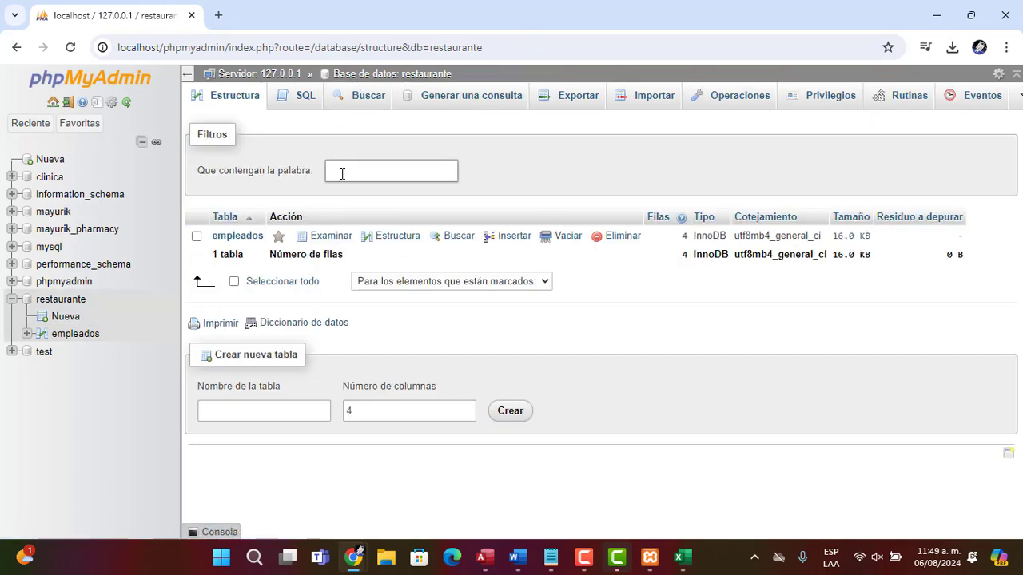
key("alt+Tab")
key("alt+Tab")
key("alt+Tab")
key("alt+Tab")
key("alt+Tab")
key("alt+Tab")
key("alt+Tab")
key("alt+Tab")
key("alt+Tab")
key("alt+Tab")
key("alt+Tab")
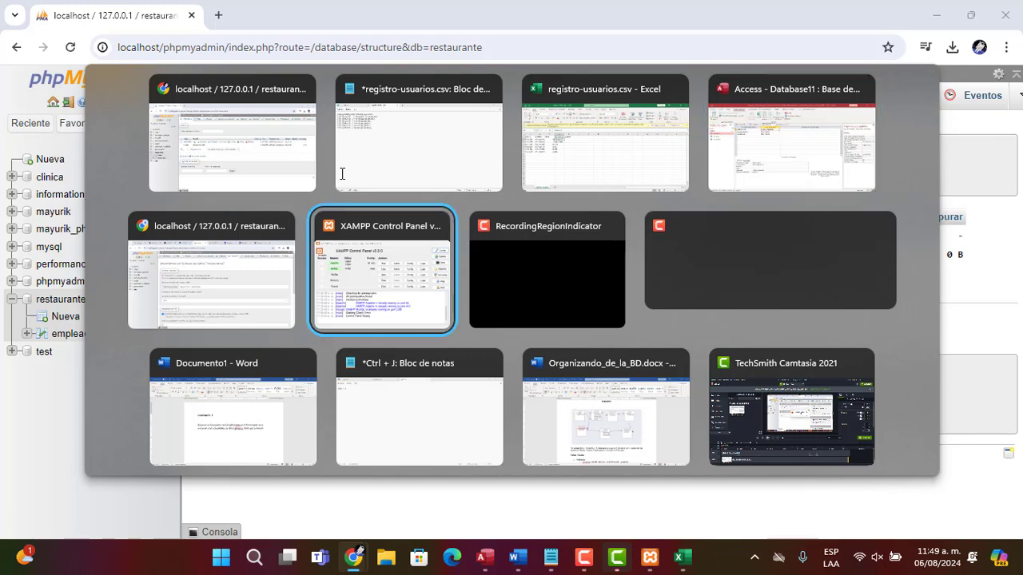
key("alt+Tab")
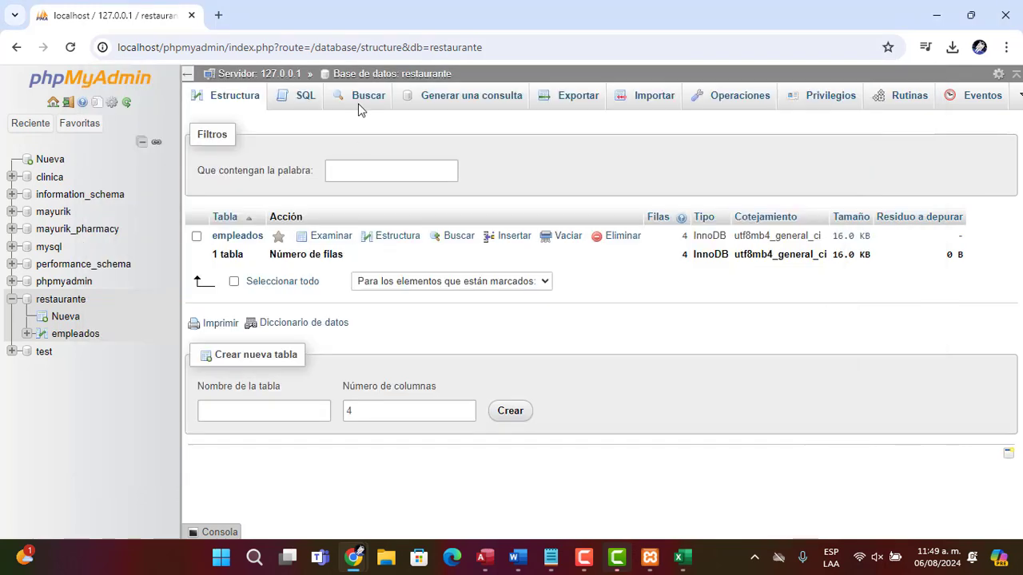
Open ChatGPT in a new browser tab
left_click(216, 16)
type("ch")
key("Return")
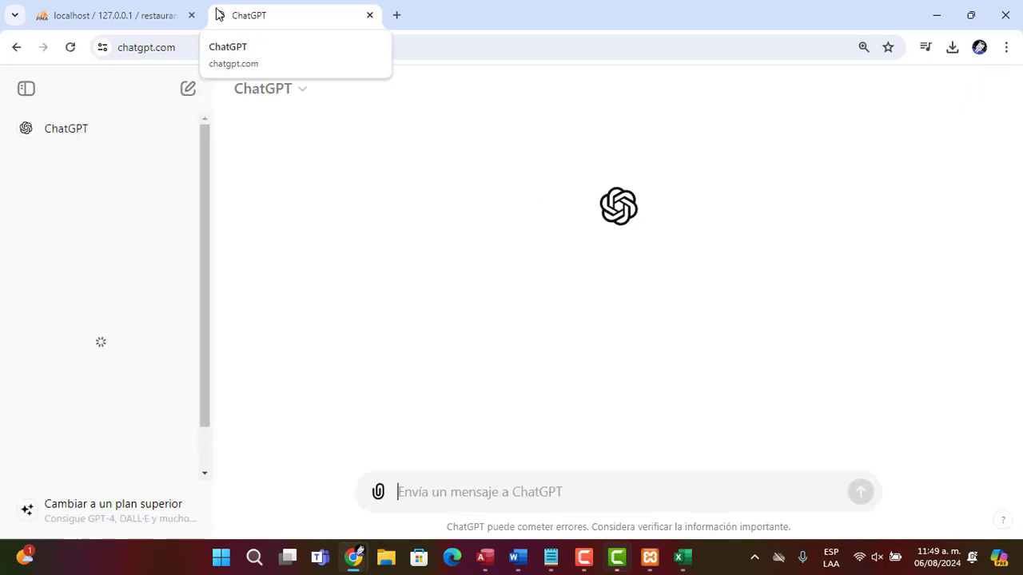
Ask ChatGPT: elabora una tabla en mysql de los docentes los campos son (nombre, edad, correo, salario)
type("ra")
key("BackSpace")
key("BackSpace")
type("e")
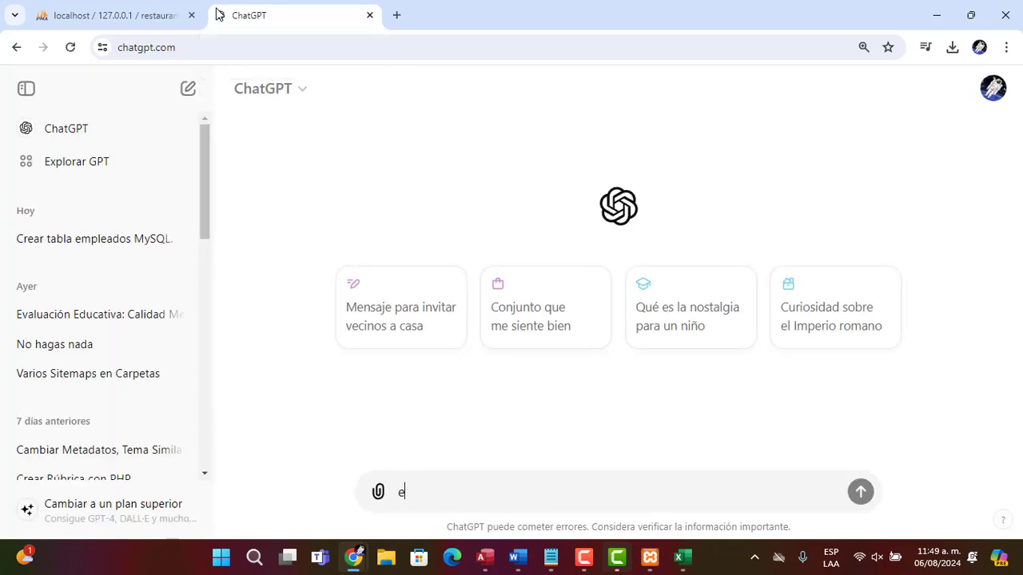
type("labora una tabla ")
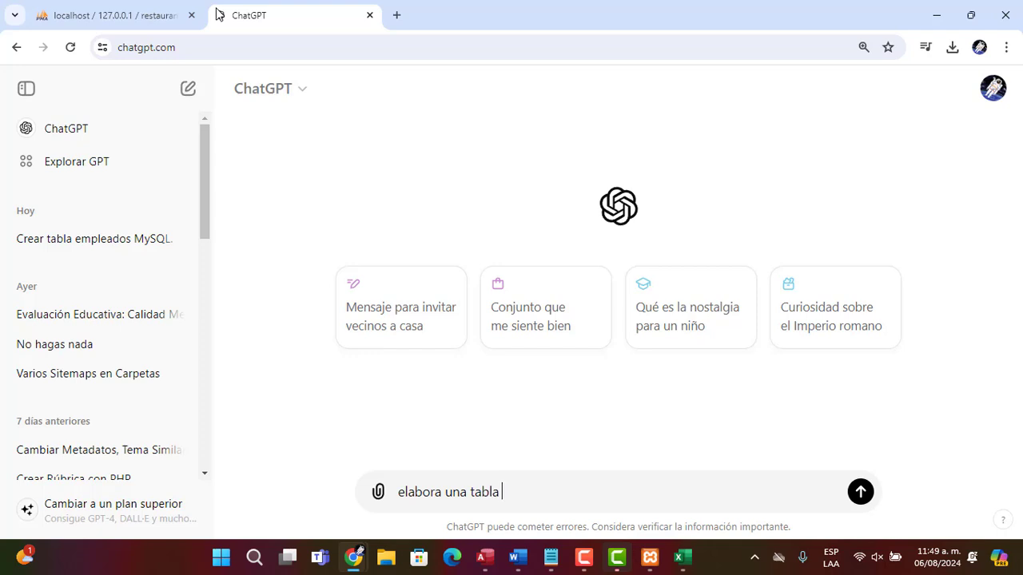
type("en mysql ")
type("sob")
key("BackSpace")
key("BackSpace")
key("BackSpace")
type("de los ")
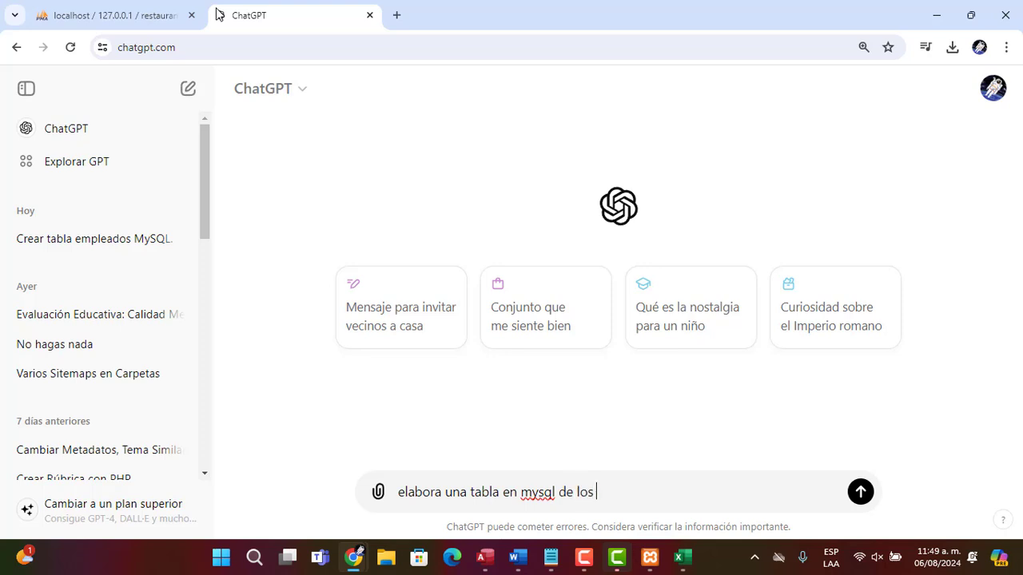
type("docentes los cm")
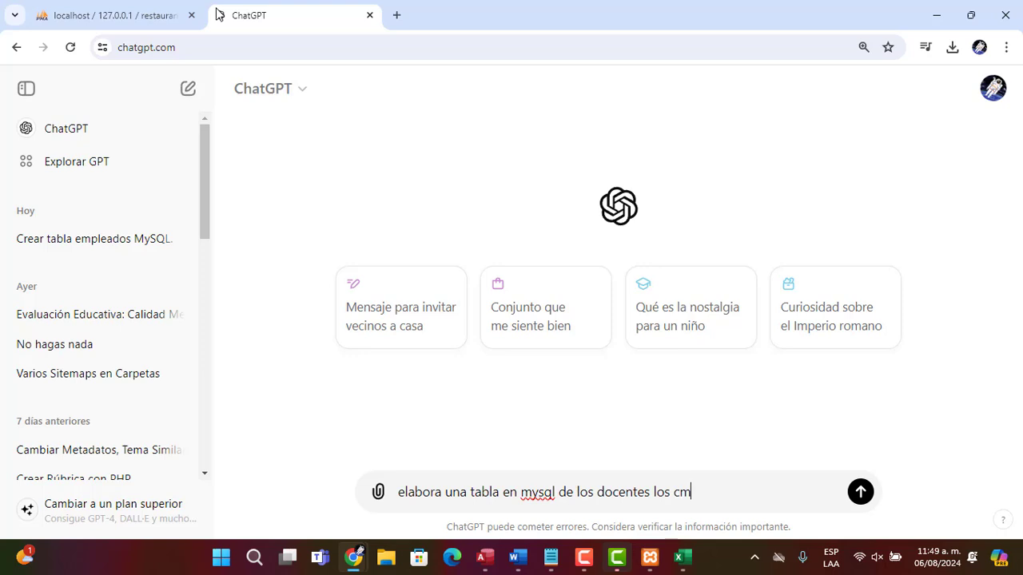
key("BackSpace")
type("ampos son (nom")
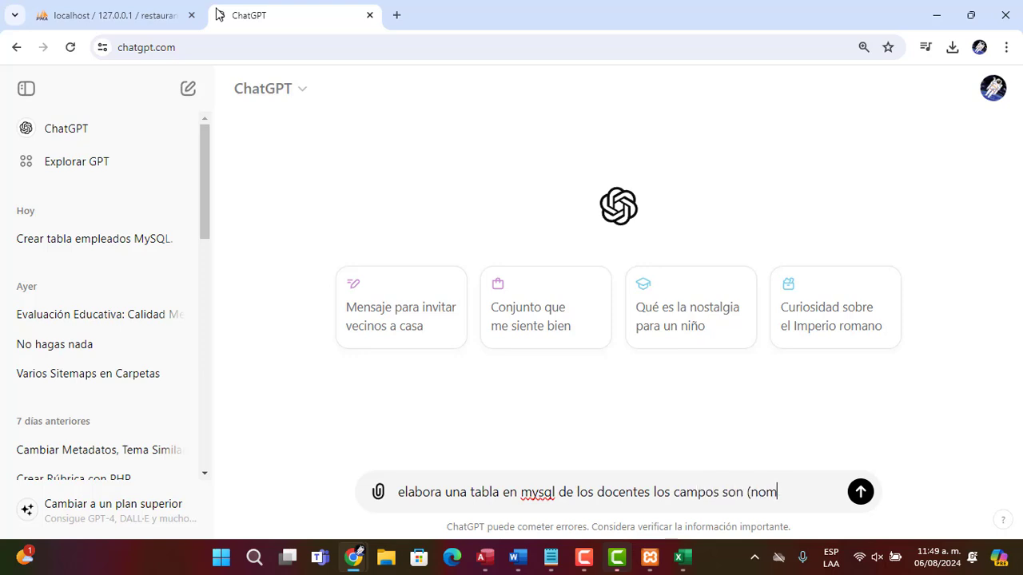
type("bre, edad, c")
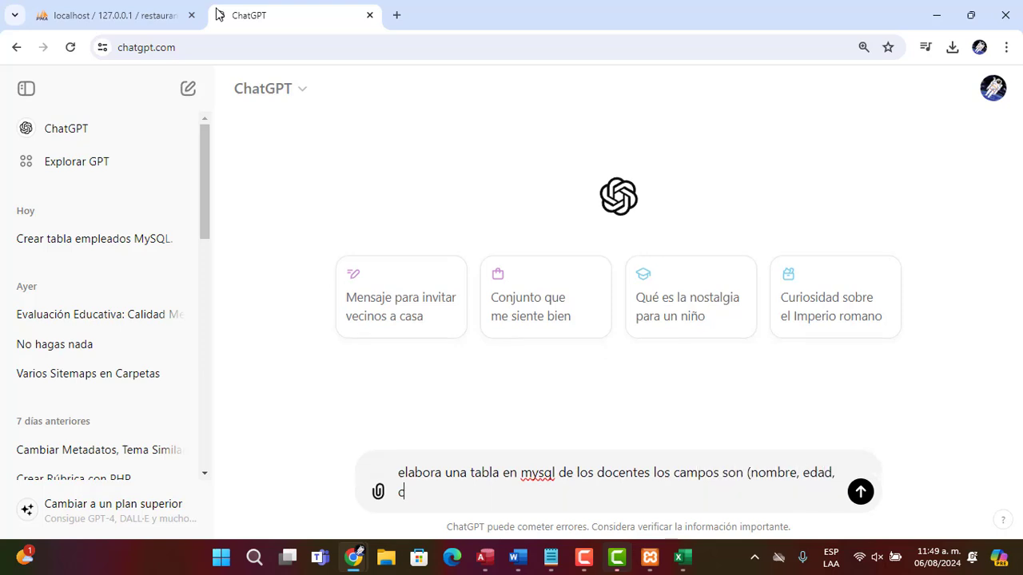
type("orreo, salario,")
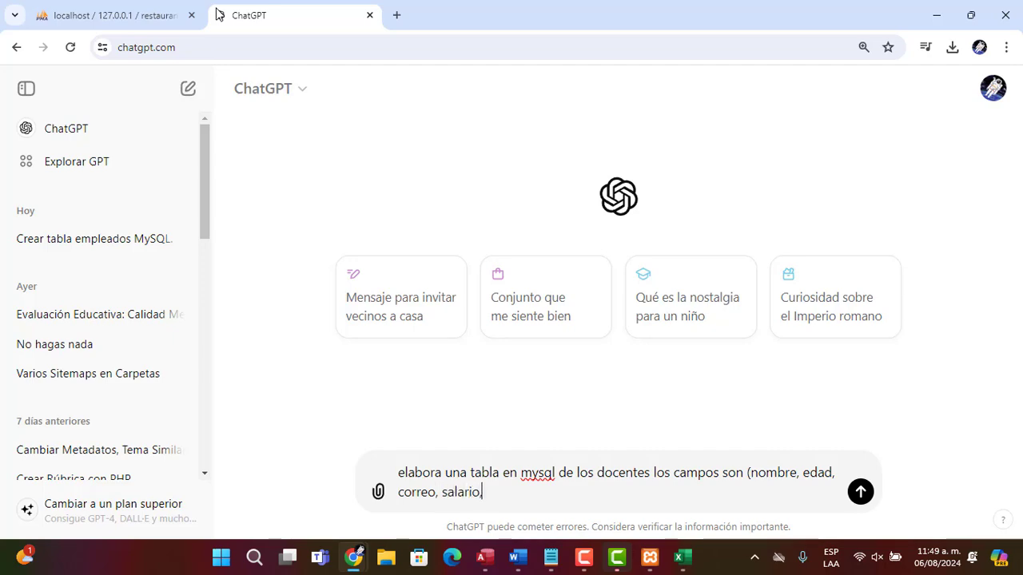
key("BackSpace")
type(")")
key("alt+Tab")
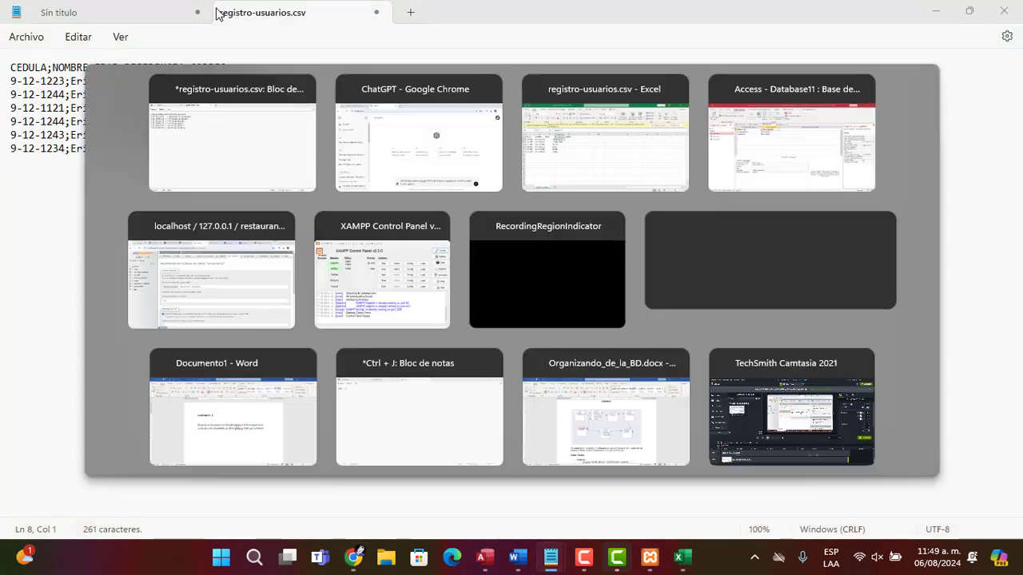
left_click(860, 492)
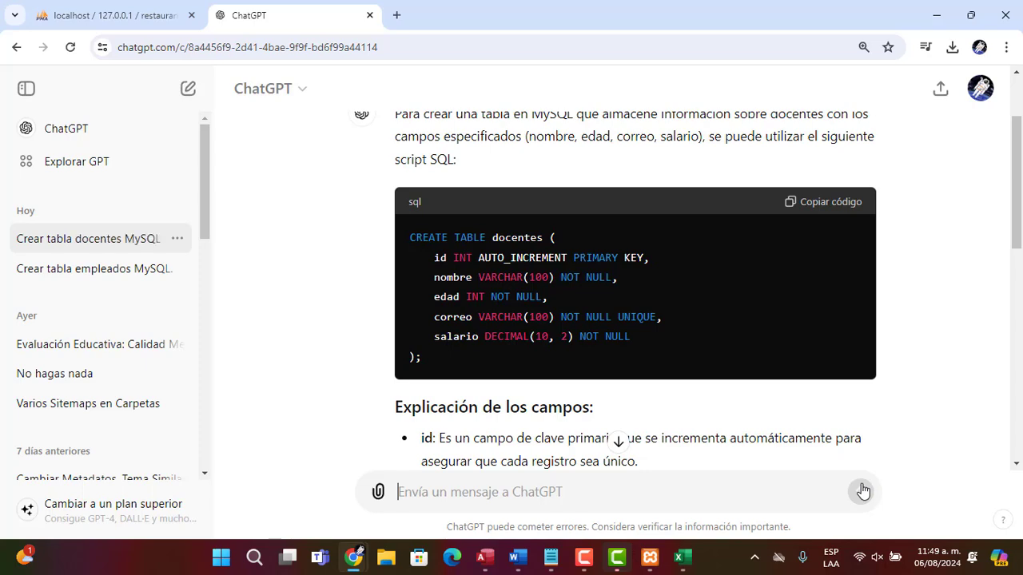
Select the EDAD, RESIDENCIA and CORREO columns in the registro-usuarios sheet
key("alt+Tab")
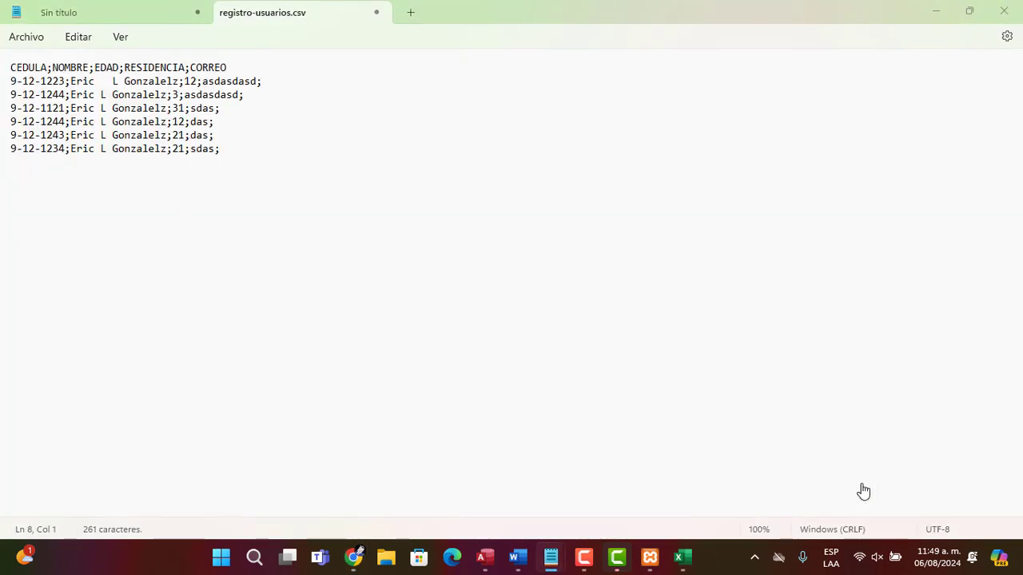
key("alt+Tab")
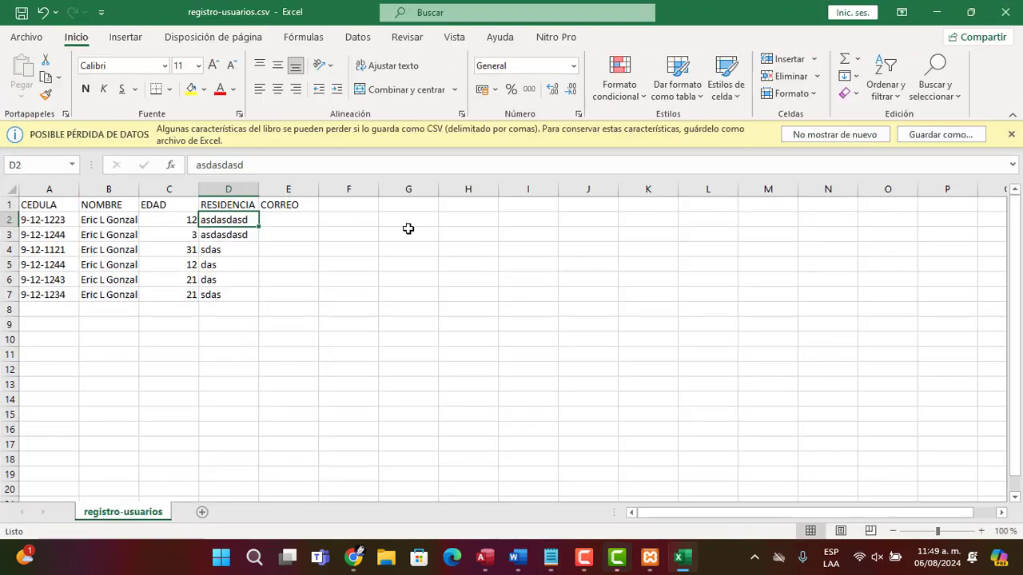
key("Left")
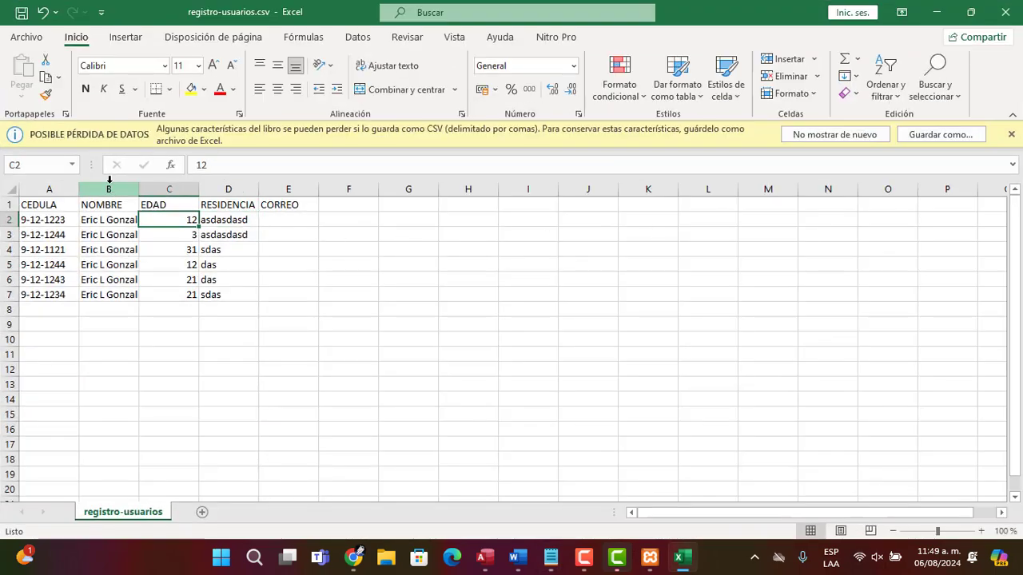
left_click(109, 180)
left_click_drag(168, 182, 261, 182)
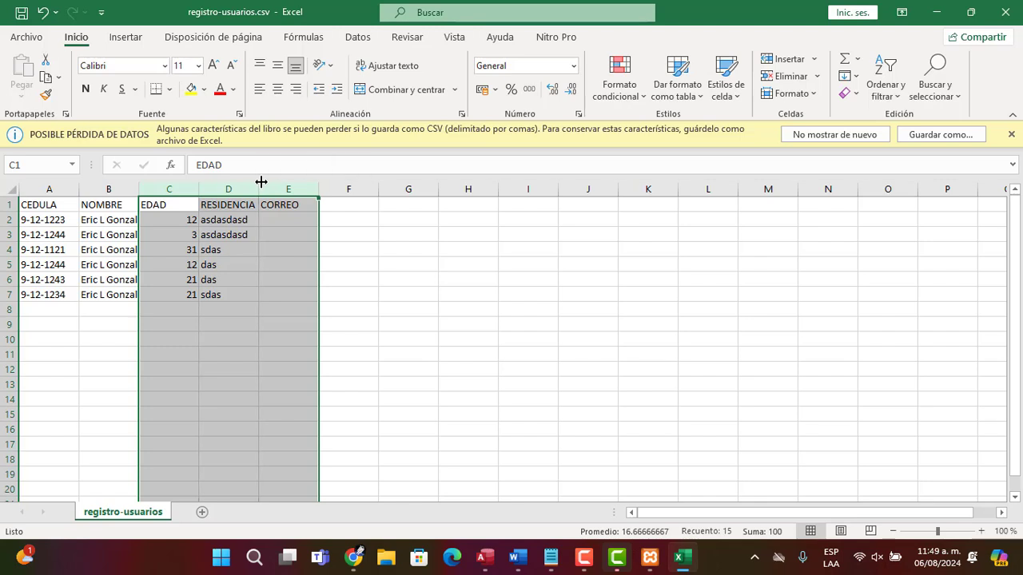
key("alt+Tab")
key("alt+Tab")
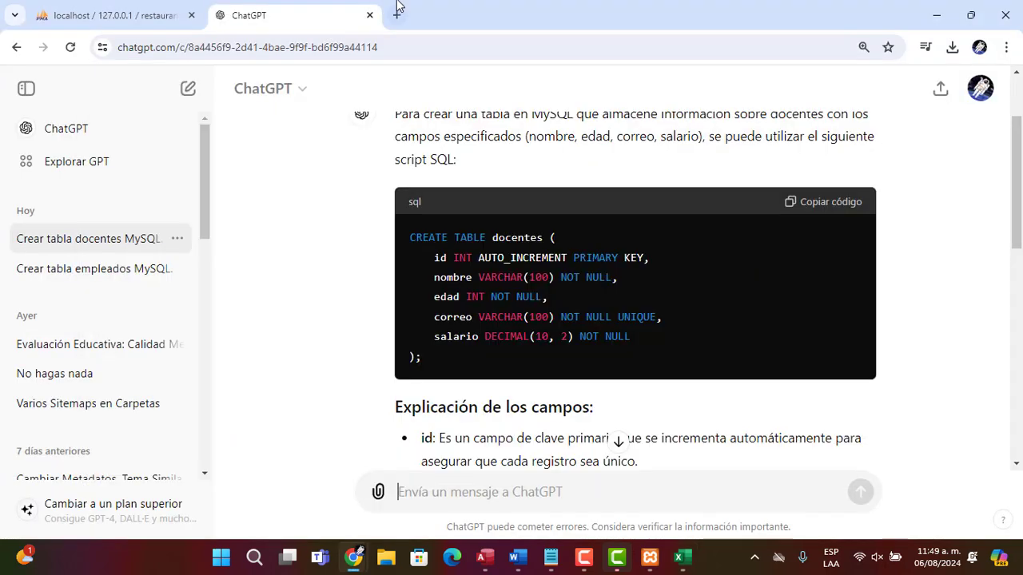
Open the empleados table structure in phpMyAdmin
left_click(147, 14)
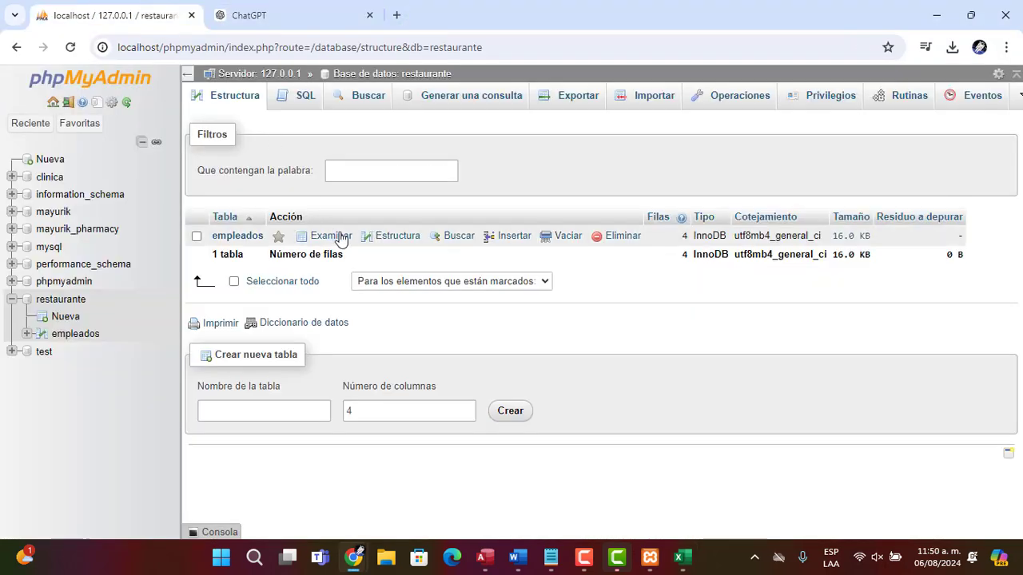
left_click(385, 240)
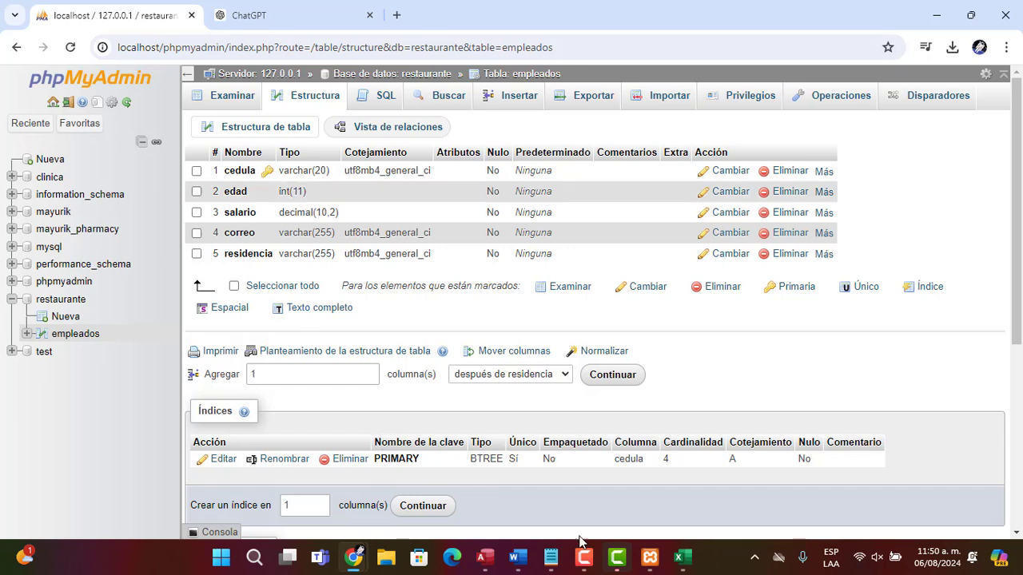
mouse_move(629, 557)
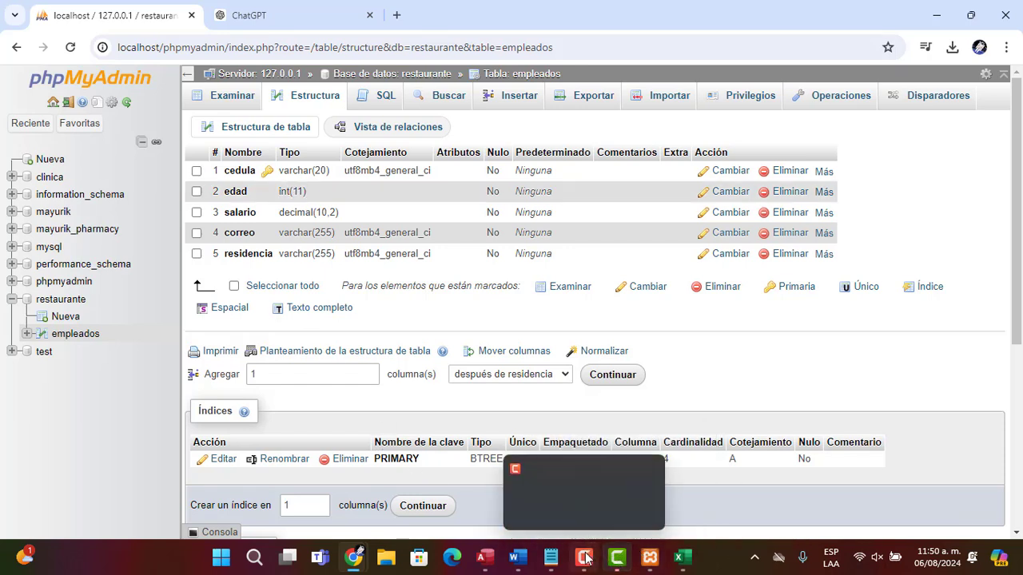